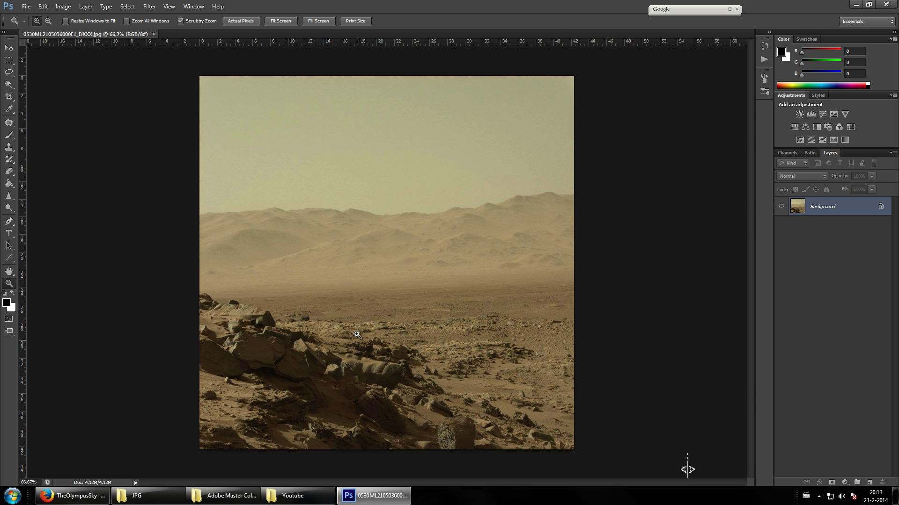
Step: Duplicate the Background layer under the default name
{"action": "left_click", "coordinate": [352, 371]}
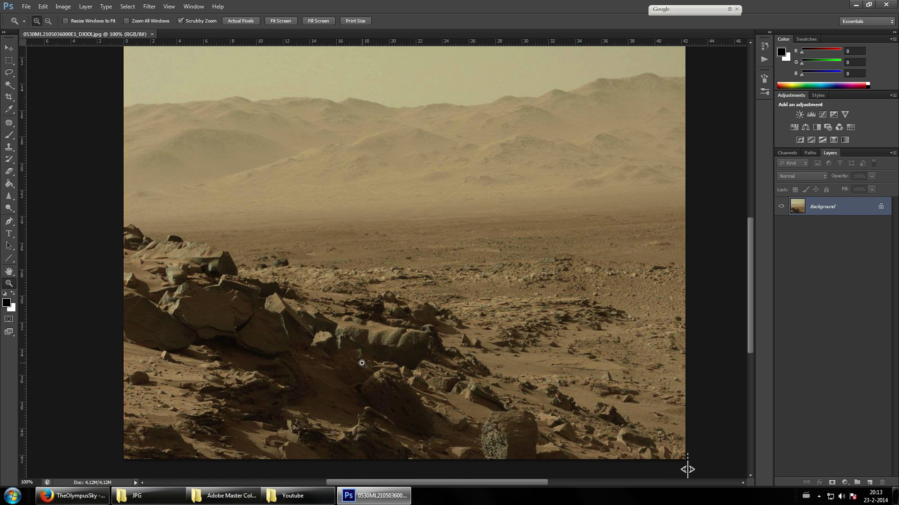
{"action": "left_click", "coordinate": [432, 314]}
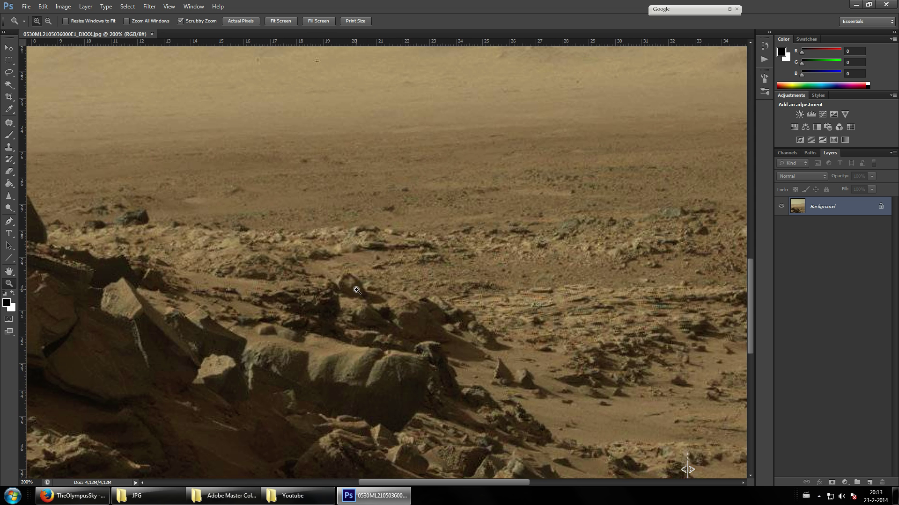
{"action": "left_click", "coordinate": [356, 290]}
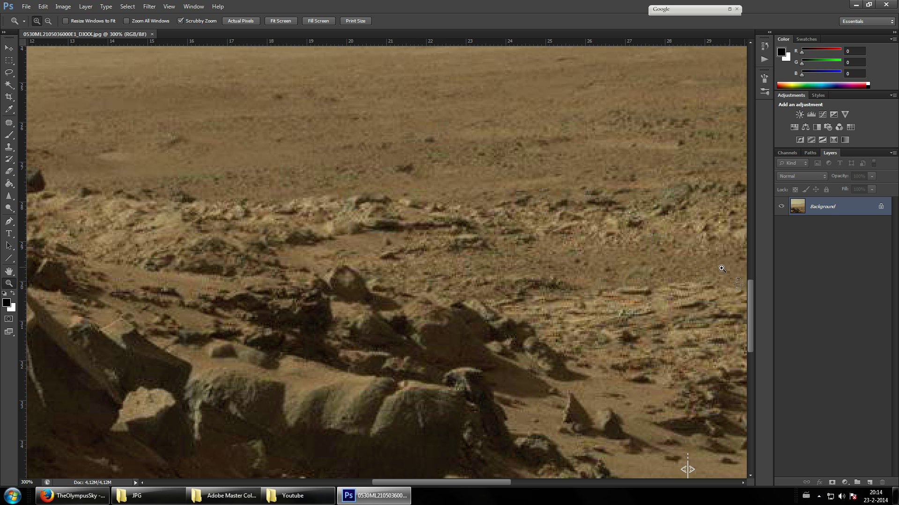
{"action": "right_click", "coordinate": [830, 210]}
{"action": "left_click", "coordinate": [814, 225]}
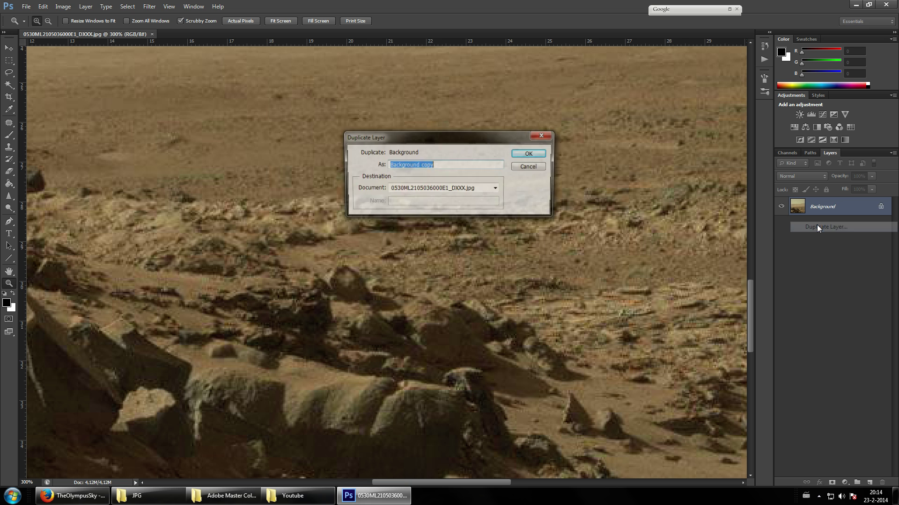
{"action": "key", "text": "Return"}
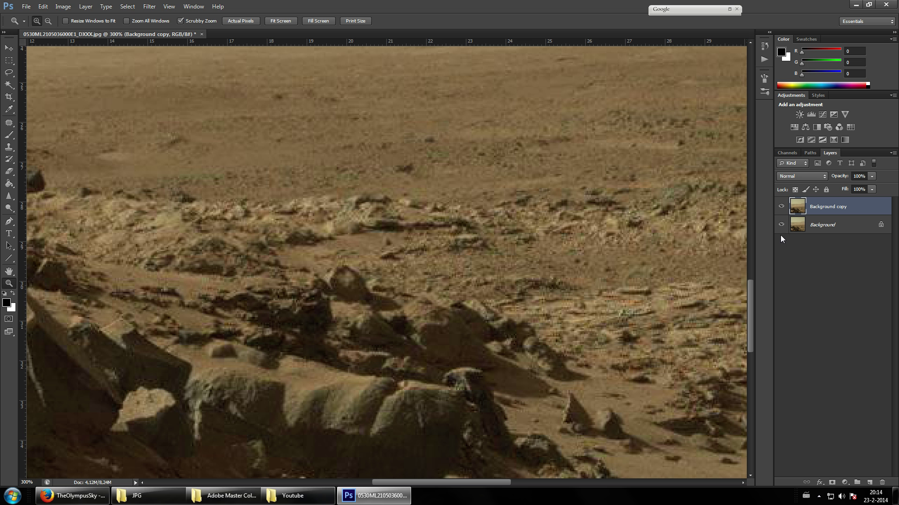
Step: Apply a Field Blur to the Background copy layer, comparing 0 px and settling on 2 px
{"action": "left_click", "coordinate": [70, 8]}
{"action": "mouse_move", "coordinate": [150, 8]}
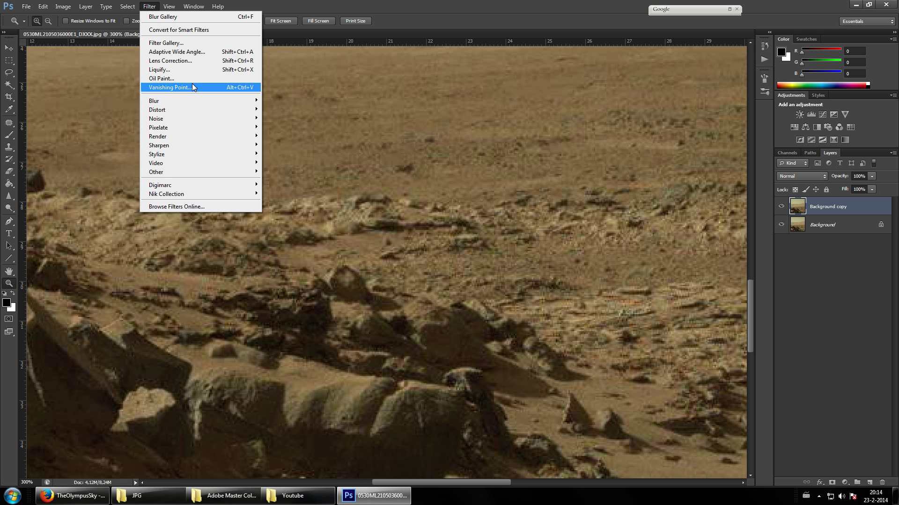
{"action": "mouse_move", "coordinate": [202, 98]}
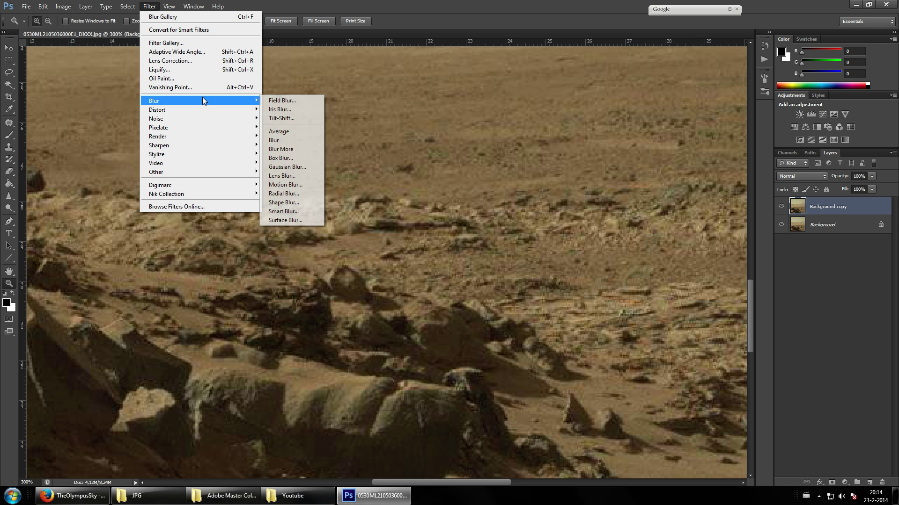
{"action": "left_click", "coordinate": [282, 101]}
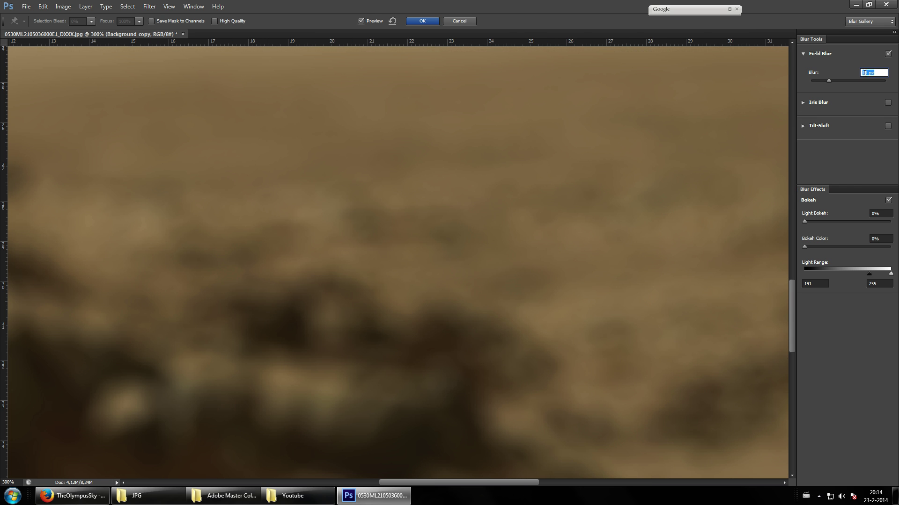
{"action": "left_click", "coordinate": [863, 72]}
{"action": "type", "text": "2"}
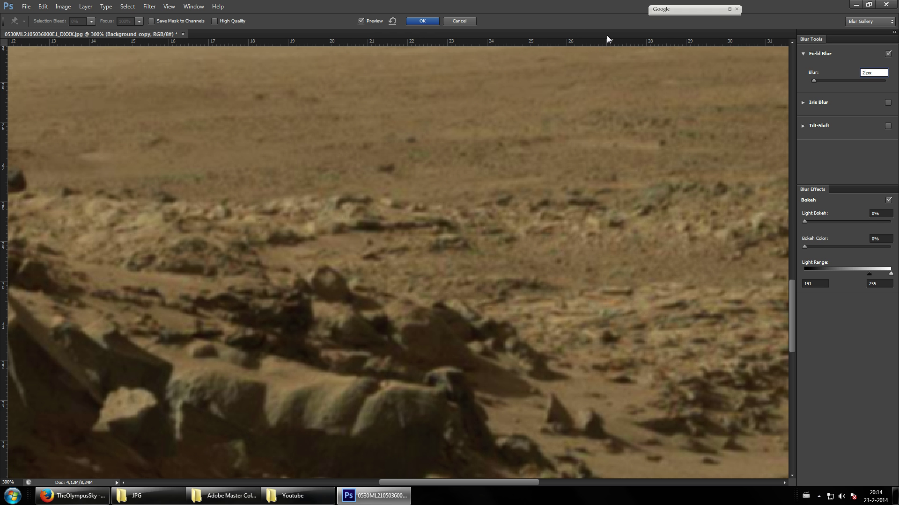
{"action": "key", "text": "BackSpace"}
{"action": "type", "text": "0"}
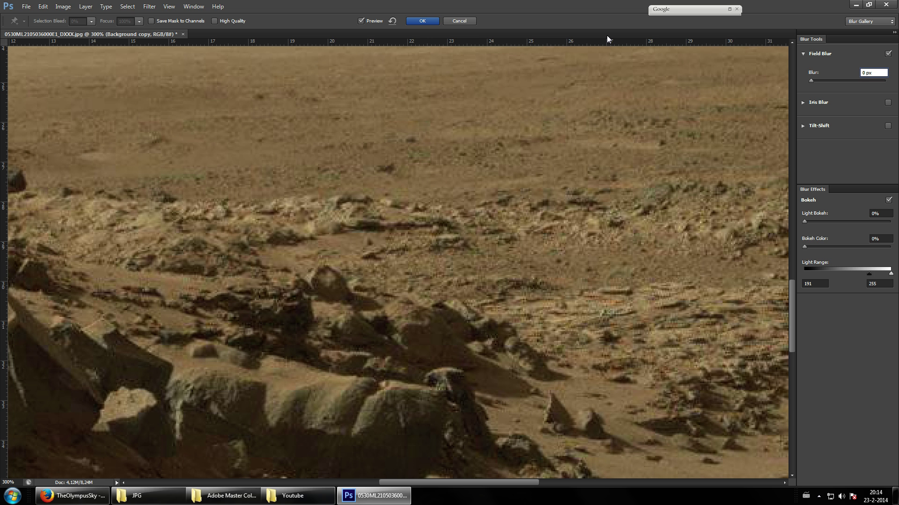
{"action": "key", "text": "BackSpace"}
{"action": "type", "text": "1"}
{"action": "type", "text": "2"}
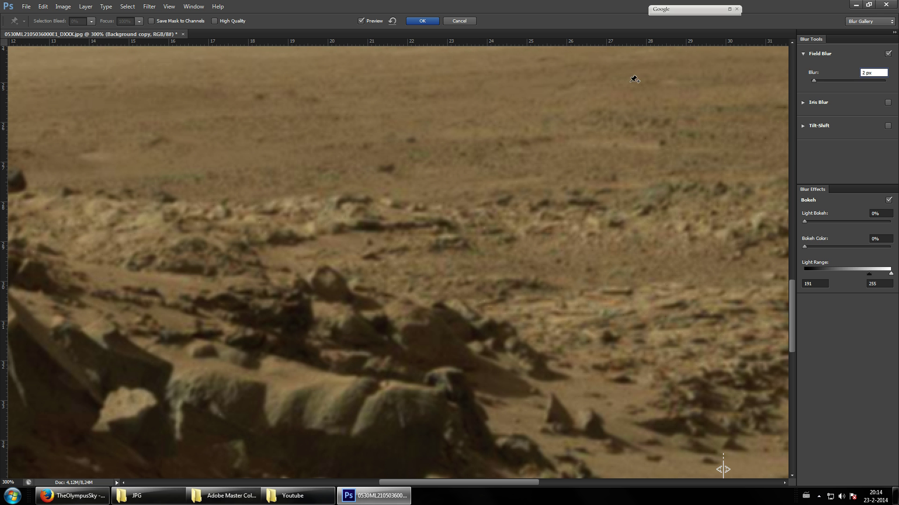
{"action": "left_click", "coordinate": [427, 20]}
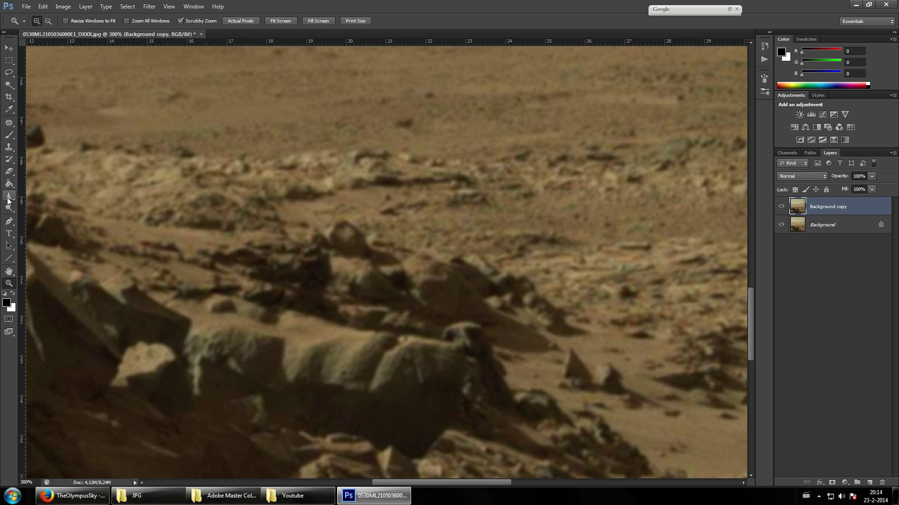
Step: Hide the Background copy layer and try the Sharpen tool at 21% strength on the Background layer's rocks
{"action": "scroll", "coordinate": [441, 300], "scroll_direction": "down", "scroll_amount": 2}
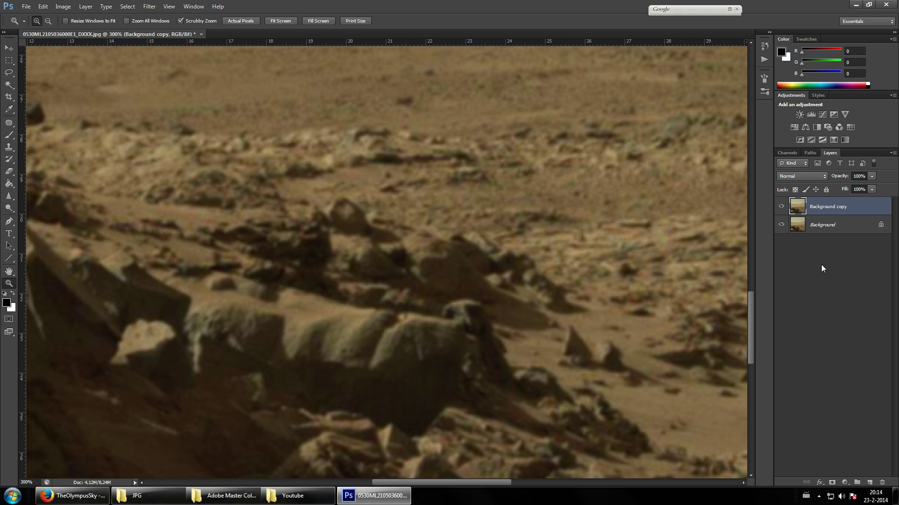
{"action": "left_click", "coordinate": [781, 206]}
{"action": "left_click", "coordinate": [7, 198]}
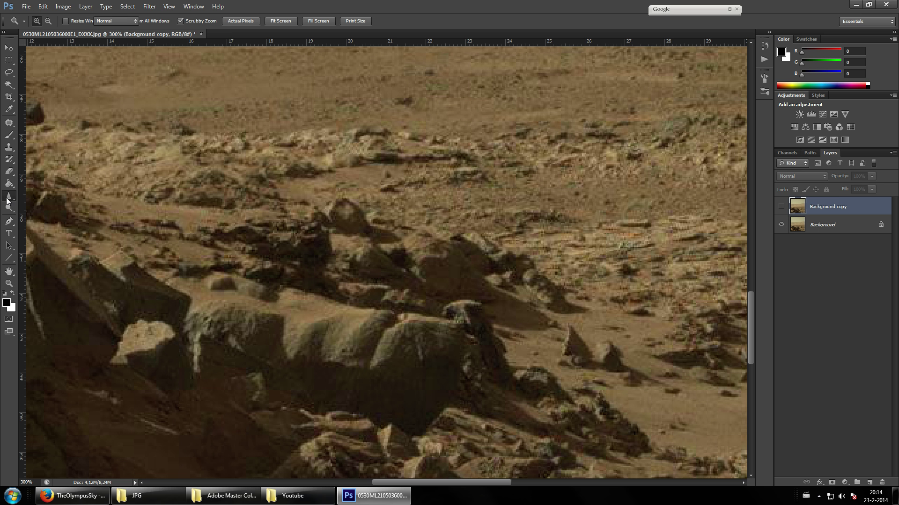
{"action": "left_click", "coordinate": [860, 227]}
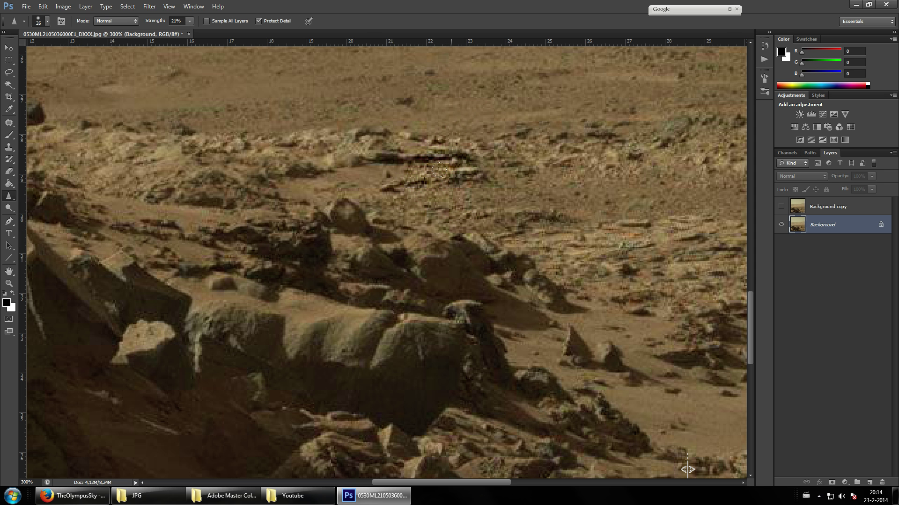
Step: Undo the sharpening stroke, the layer hiding and the Field Blur on the Background copy
{"action": "key", "text": "ctrl+alt+z"}
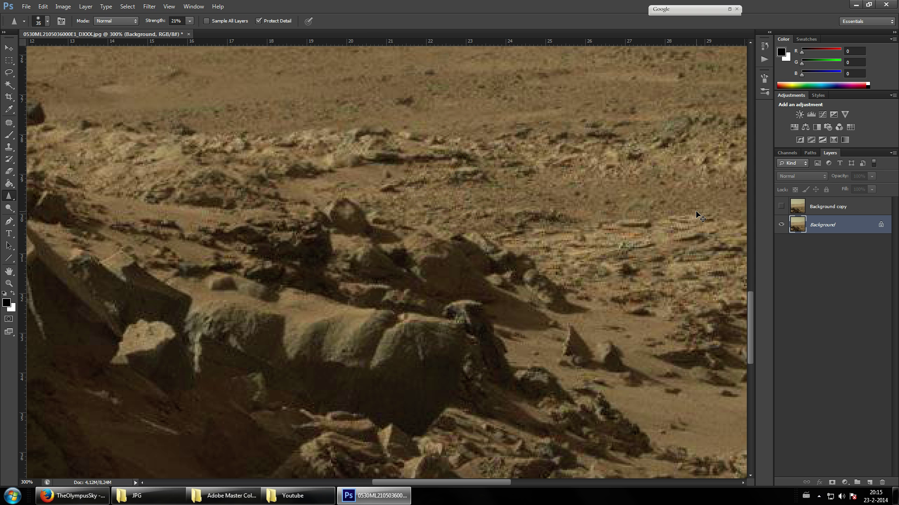
{"action": "key", "text": "ctrl+alt+z"}
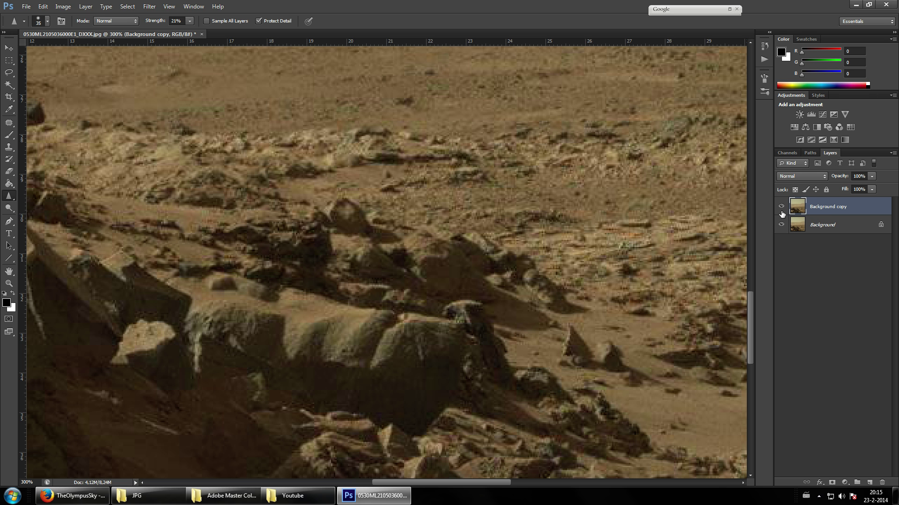
{"action": "key", "text": "ctrl+y"}
{"action": "key", "text": "ctrl+y"}
Step: Apply a 2 px Field Blur to the Background copy layer
{"action": "left_click", "coordinate": [88, 6]}
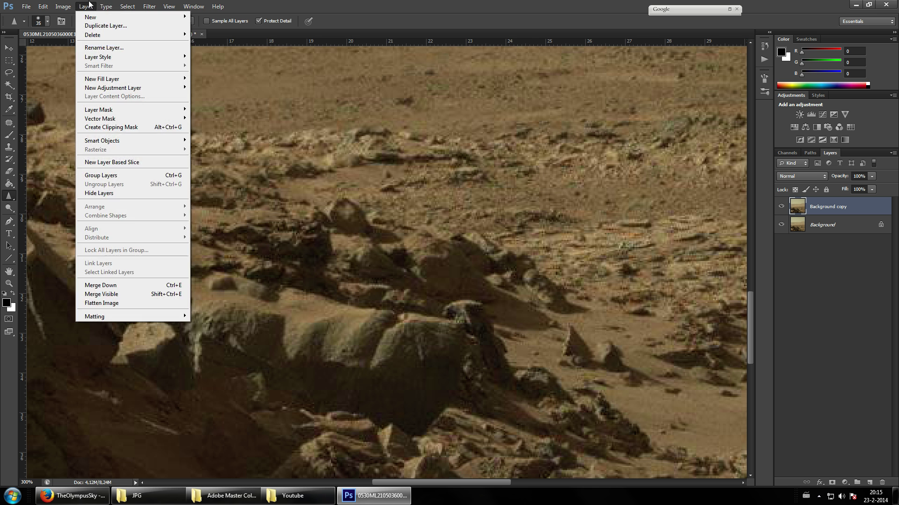
{"action": "mouse_move", "coordinate": [149, 6]}
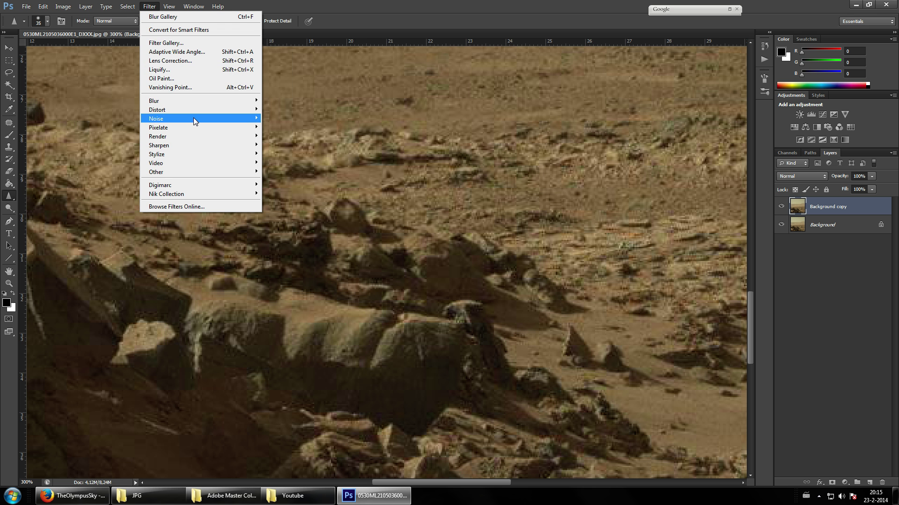
{"action": "mouse_move", "coordinate": [192, 102]}
{"action": "left_click", "coordinate": [270, 97]}
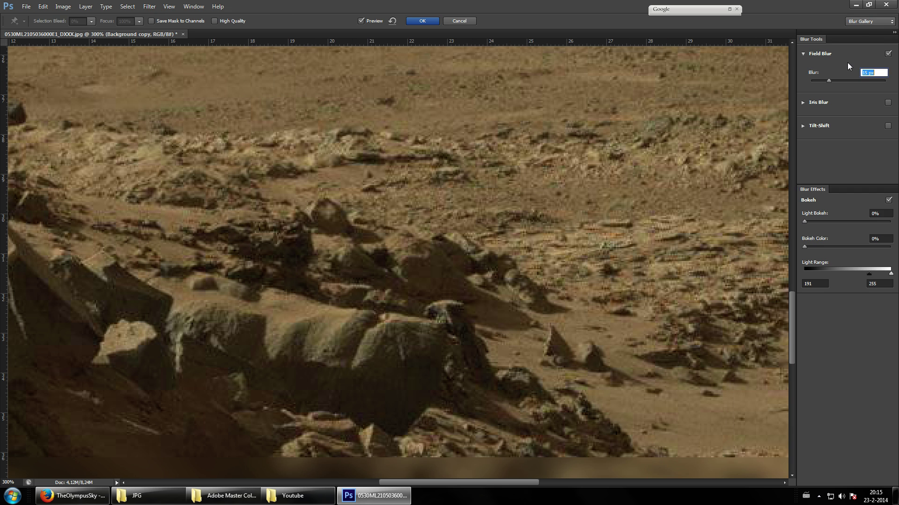
{"action": "type", "text": "2"}
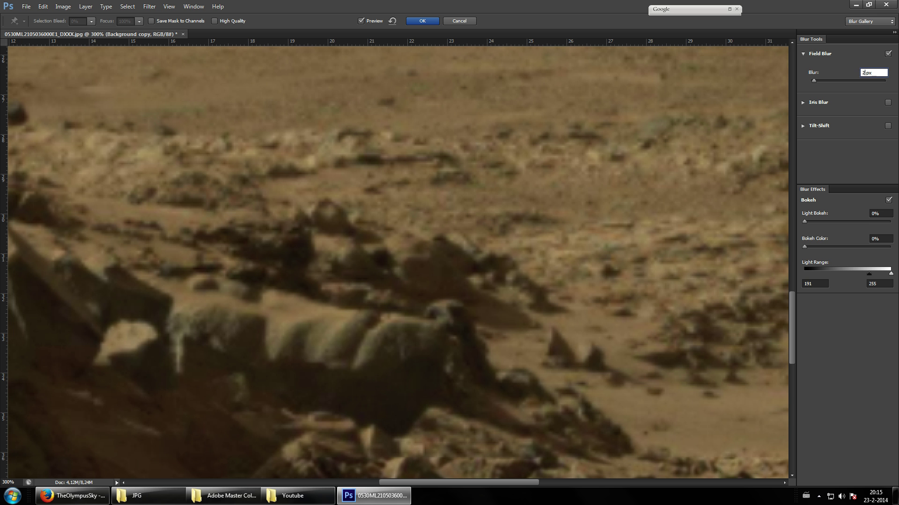
{"action": "left_click", "coordinate": [422, 21]}
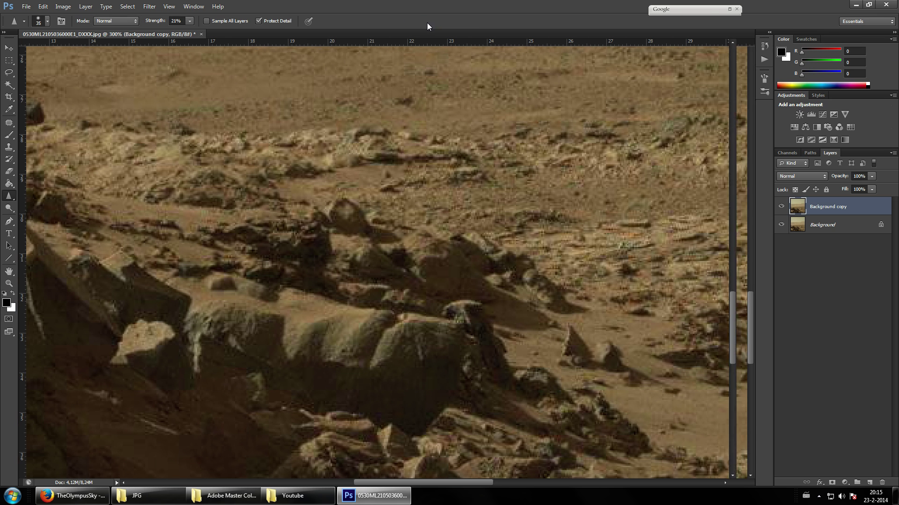
Step: Examine the blurred rocks and plain in the lower part of the photo at several magnifications
{"action": "scroll", "coordinate": [487, 222], "scroll_direction": "down", "scroll_amount": 5}
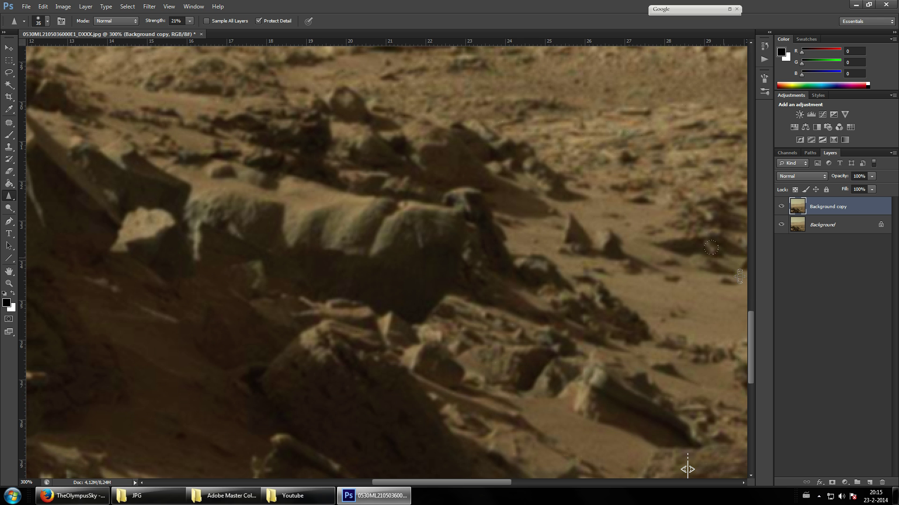
{"action": "key", "text": "ctrl+minus"}
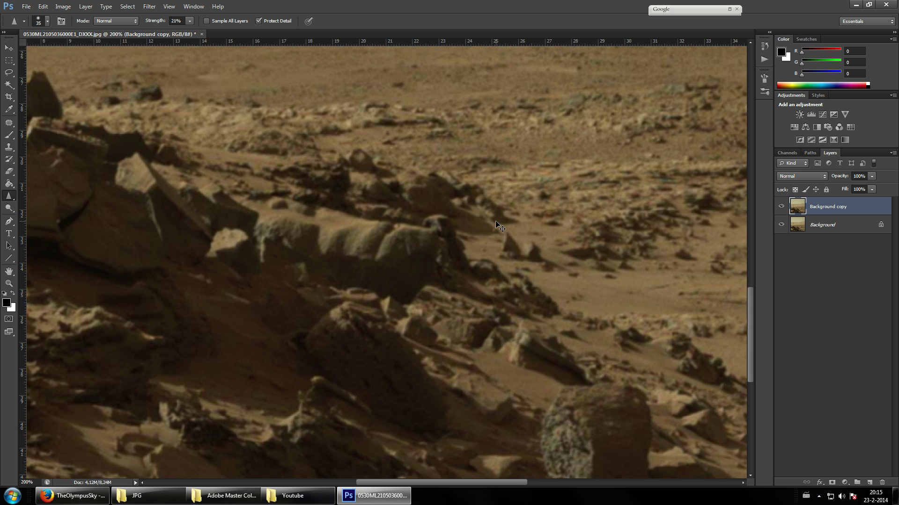
{"action": "key", "text": "ctrl+minus"}
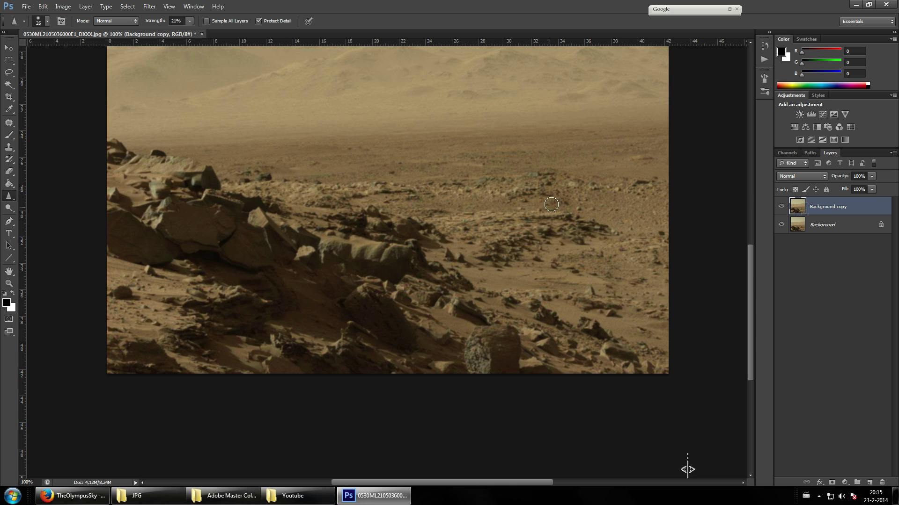
{"action": "left_click", "coordinate": [8, 283]}
{"action": "left_click", "coordinate": [389, 269]}
{"action": "scroll", "coordinate": [389, 269], "scroll_direction": "up", "scroll_amount": 1}
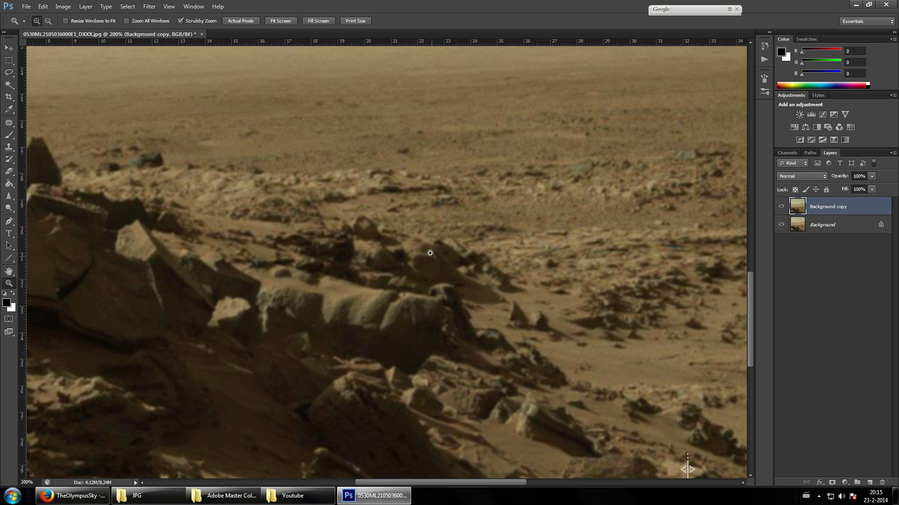
{"action": "right_click", "coordinate": [835, 208]}
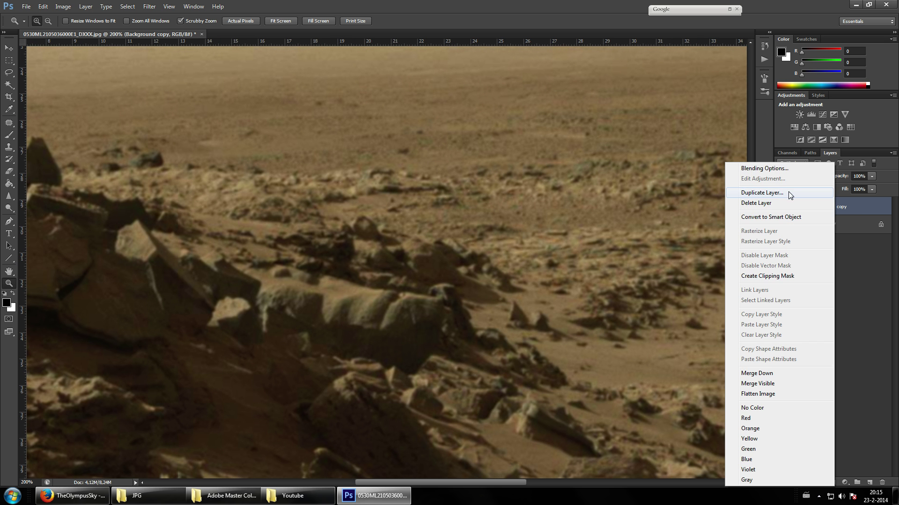
{"action": "left_click", "coordinate": [869, 319]}
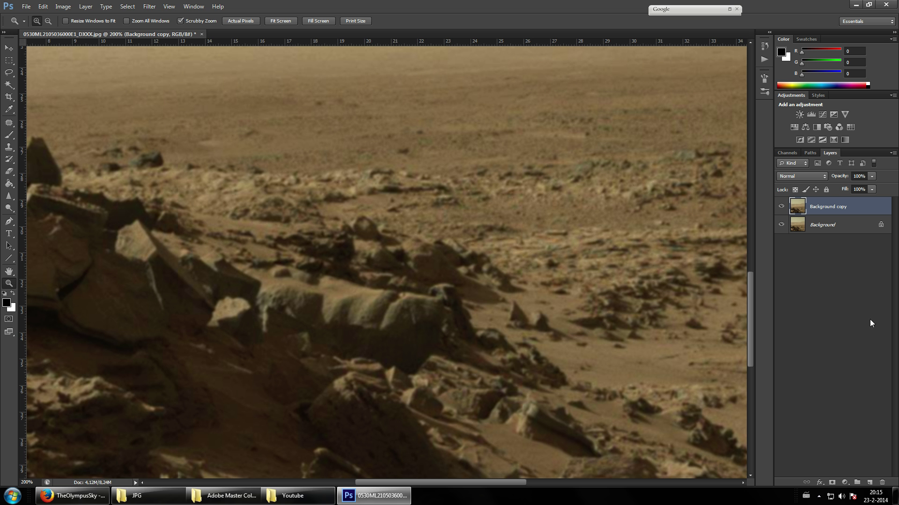
{"action": "left_click", "coordinate": [63, 7]}
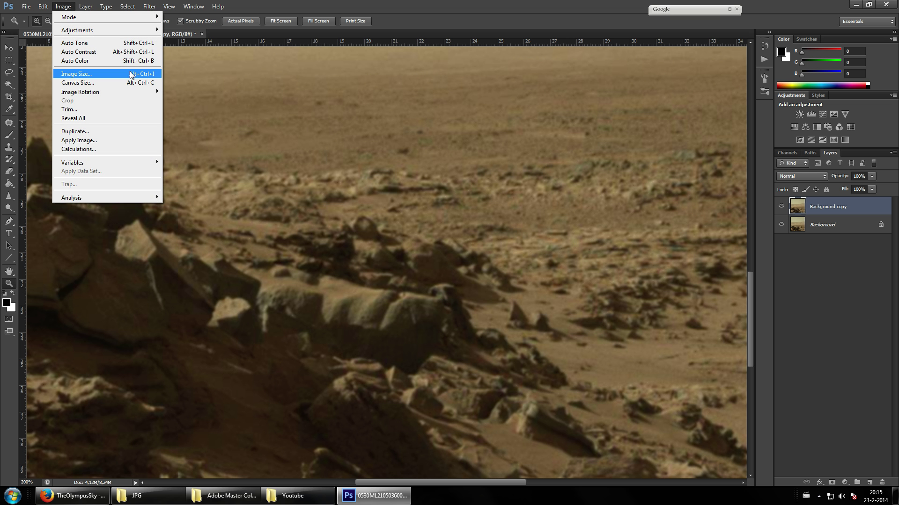
{"action": "left_click", "coordinate": [821, 312]}
Step: Add a Selective Color adjustment layer above the Background copy and set the Reds' black to -49%
{"action": "left_click", "coordinate": [692, 308], "text": "alt"}
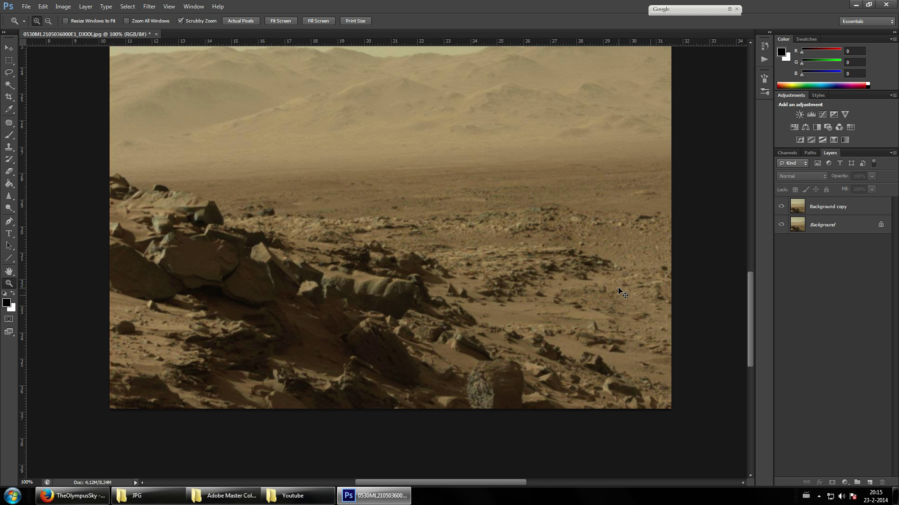
{"action": "left_click", "coordinate": [847, 482]}
{"action": "left_click", "coordinate": [837, 473]}
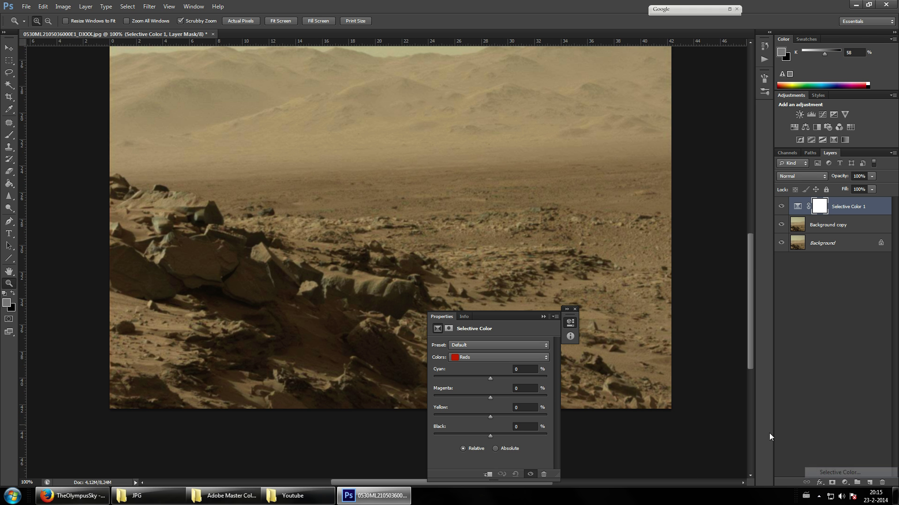
{"action": "left_click", "coordinate": [458, 435]}
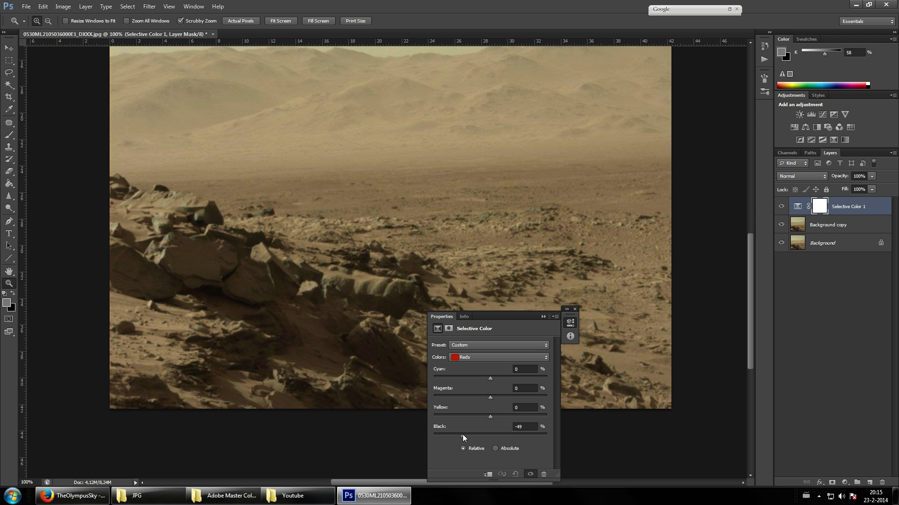
{"action": "left_click_drag", "start_coordinate": [462, 434], "coordinate": [462, 434]}
{"action": "left_click", "coordinate": [543, 317]}
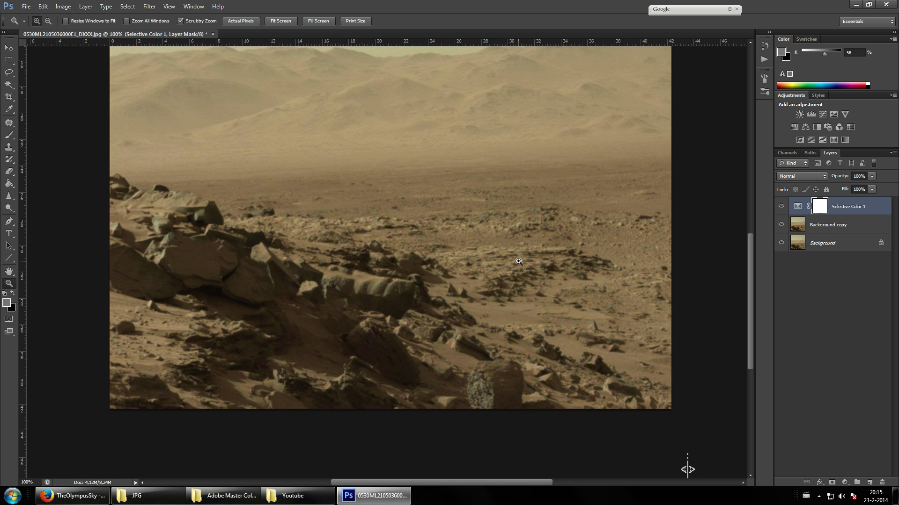
Step: Apply Shadows/Highlights to the Background copy layer with the shadows' amount and tonal width both at 100%
{"action": "left_click", "coordinate": [838, 225]}
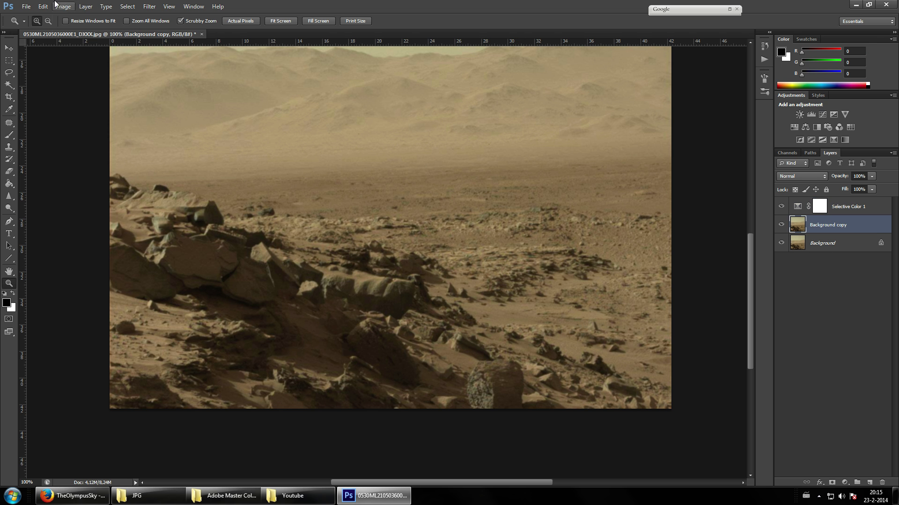
{"action": "left_click", "coordinate": [63, 7]}
{"action": "mouse_move", "coordinate": [84, 30]}
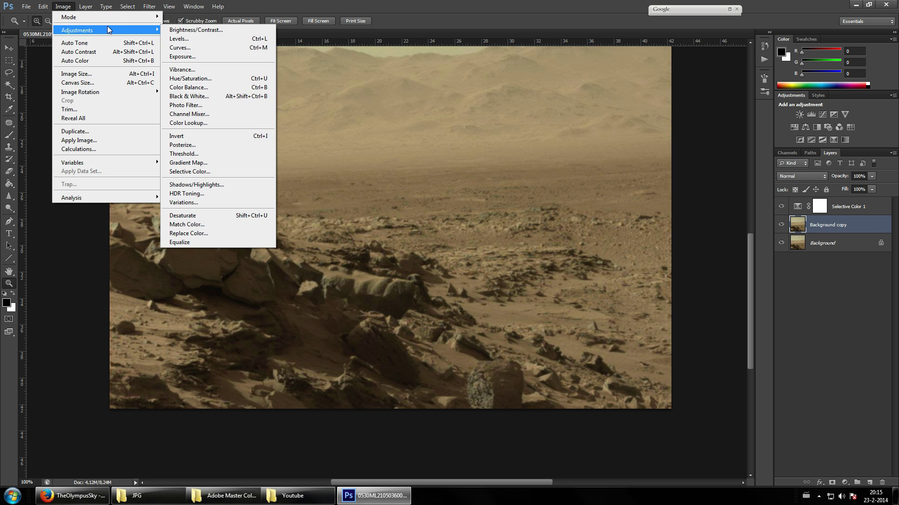
{"action": "left_click", "coordinate": [197, 185]}
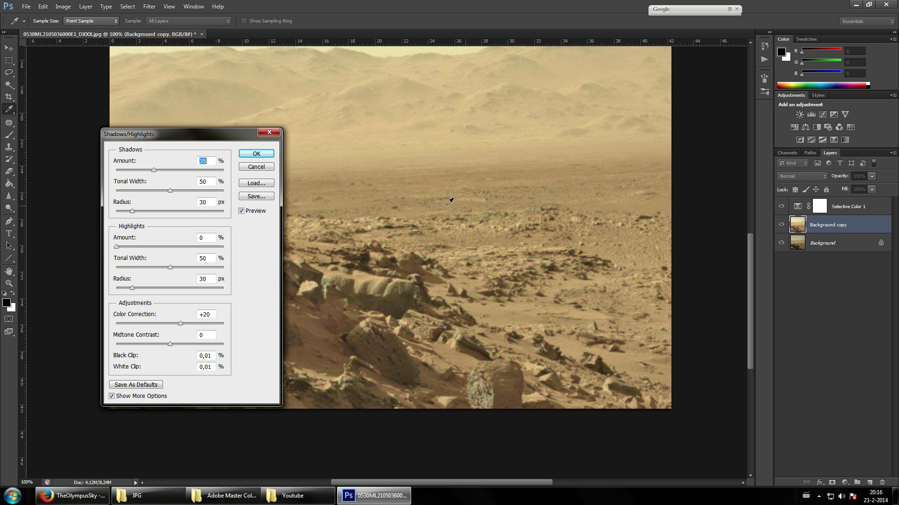
{"action": "key", "text": "Tab"}
{"action": "type", "text": "100"}
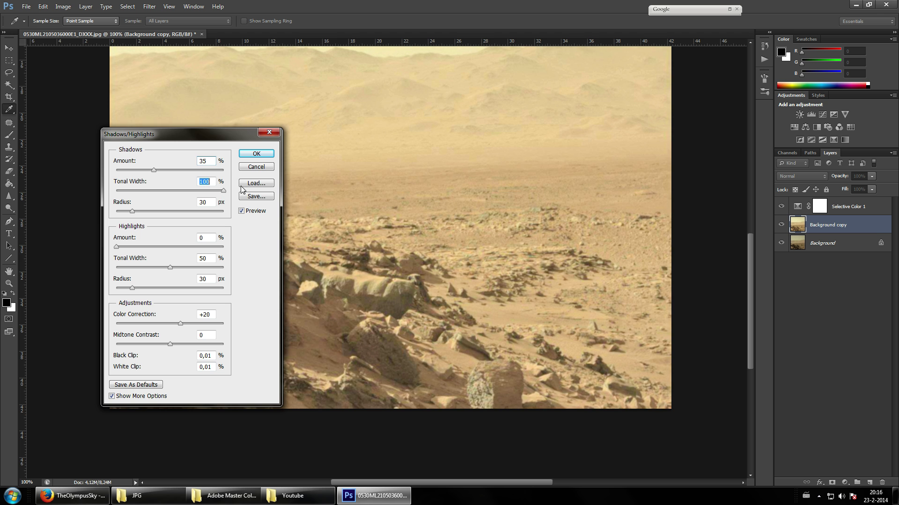
{"action": "key", "text": "shift+Tab"}
{"action": "type", "text": "100"}
{"action": "left_click_drag", "start_coordinate": [218, 140], "coordinate": [514, 148]}
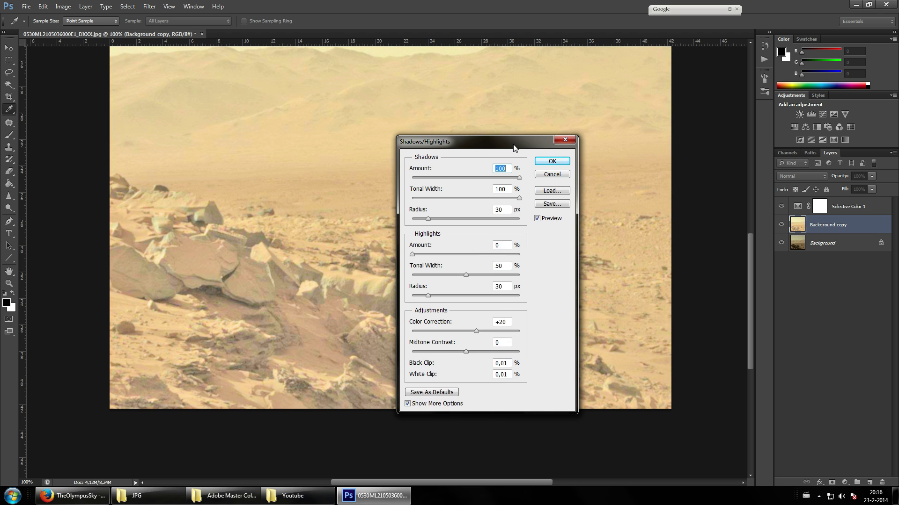
{"action": "left_click", "coordinate": [553, 161]}
Step: Compare the foreground rocks at 200% with the Background copy layer hidden and shown
{"action": "key", "text": "z"}
{"action": "scroll", "coordinate": [500, 271], "scroll_direction": "down", "scroll_amount": 2}
{"action": "scroll", "coordinate": [500, 271], "scroll_direction": "up", "scroll_amount": 4}
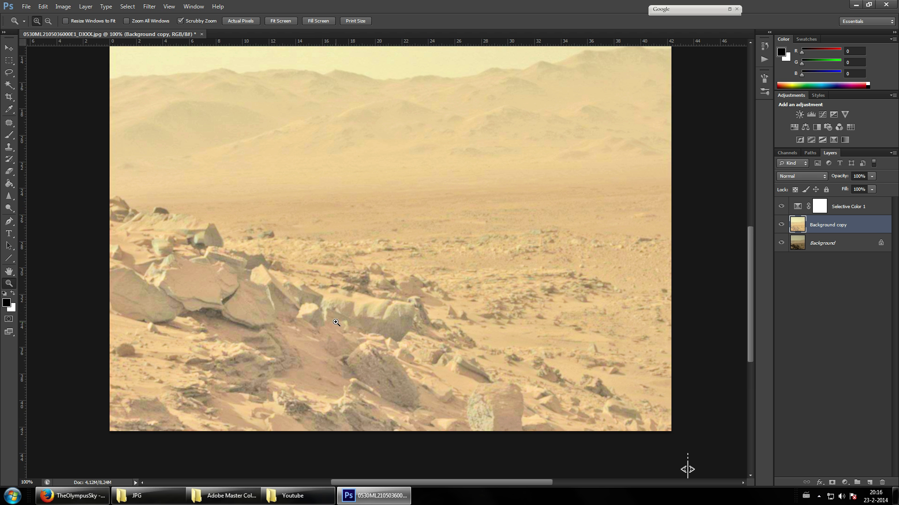
{"action": "left_click", "coordinate": [339, 322]}
{"action": "scroll", "coordinate": [339, 322], "scroll_direction": "down", "scroll_amount": 2}
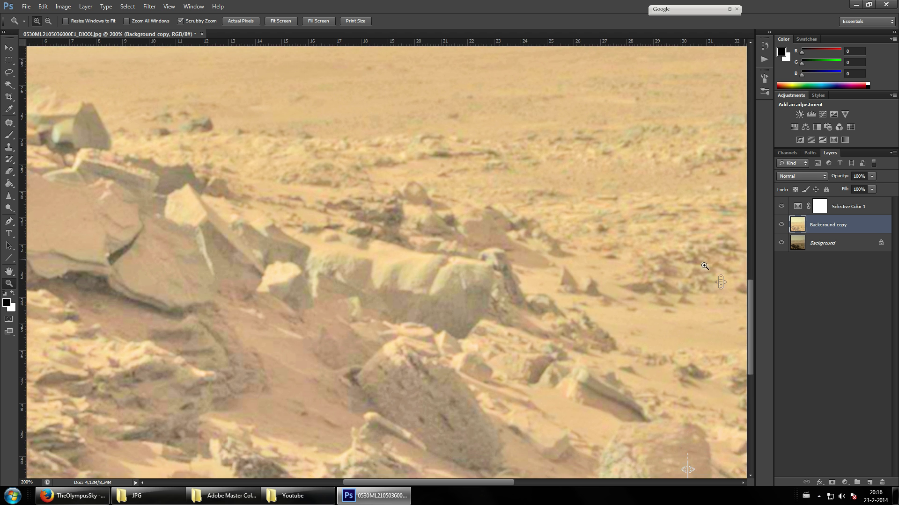
{"action": "left_click", "coordinate": [781, 225]}
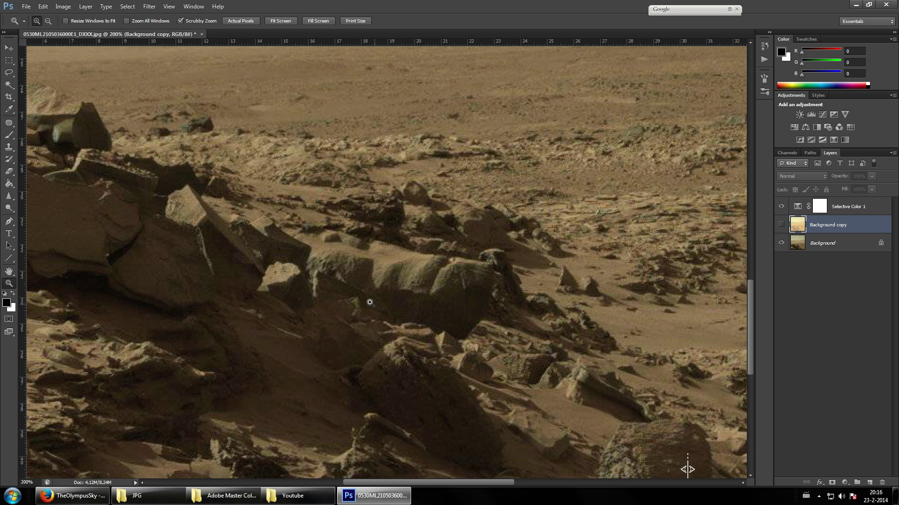
{"action": "left_click", "coordinate": [780, 224]}
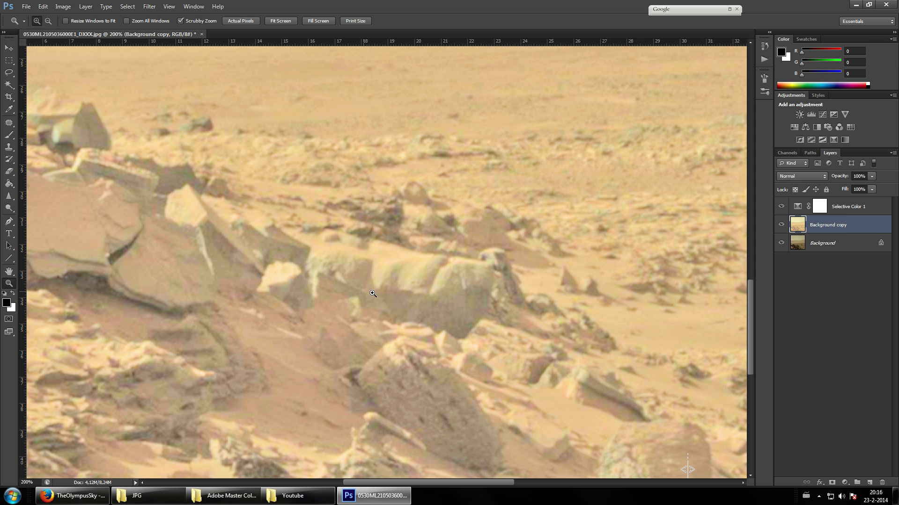
Step: Add a Hue/Saturation adjustment layer directly above the Background copy and set the saturation to -51
{"action": "left_click", "coordinate": [844, 482]}
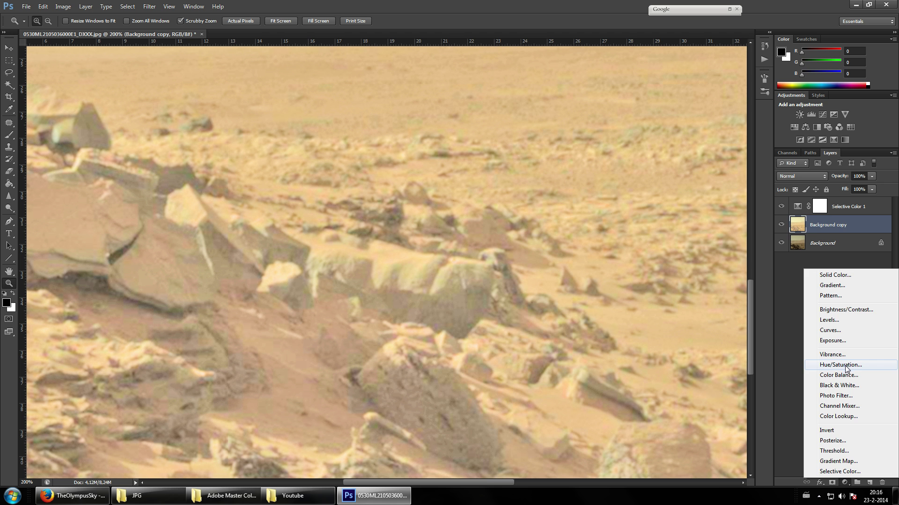
{"action": "left_click", "coordinate": [840, 365]}
{"action": "left_click_drag", "start_coordinate": [456, 398], "coordinate": [461, 397]}
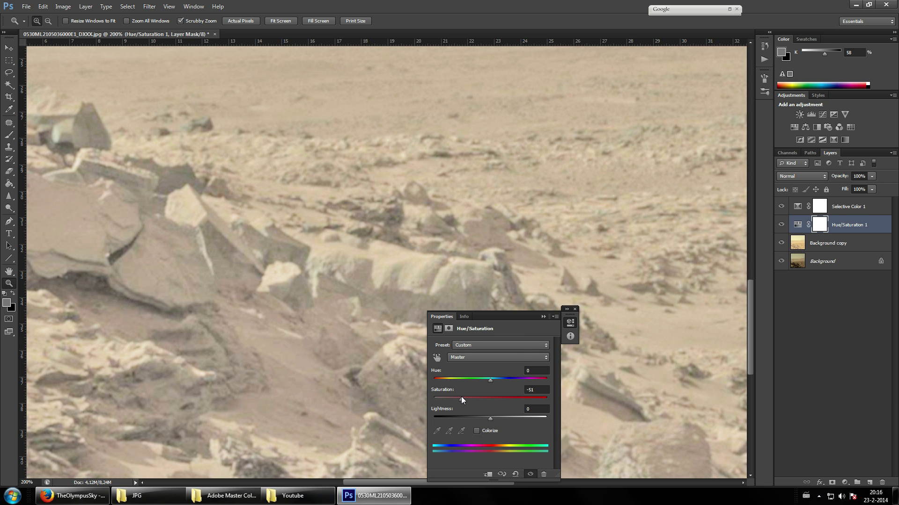
{"action": "left_click", "coordinate": [544, 317]}
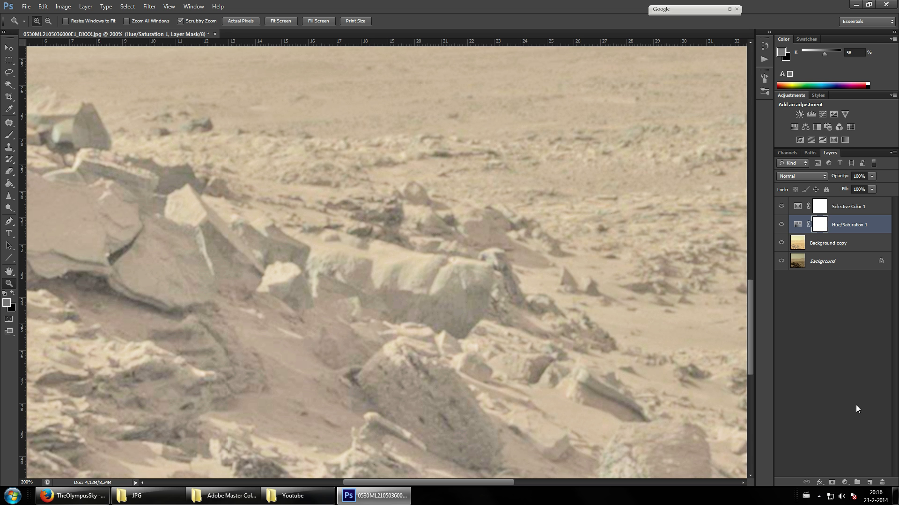
Step: Add an auto-corrected Levels adjustment layer above the Selective Color layer and set its midtones to 0.31
{"action": "left_click", "coordinate": [850, 206]}
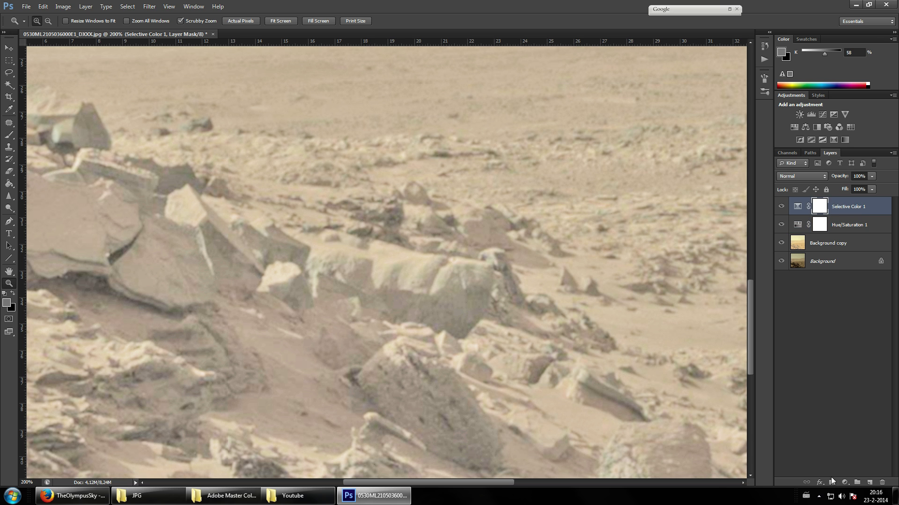
{"action": "left_click", "coordinate": [845, 482]}
{"action": "left_click", "coordinate": [849, 321]}
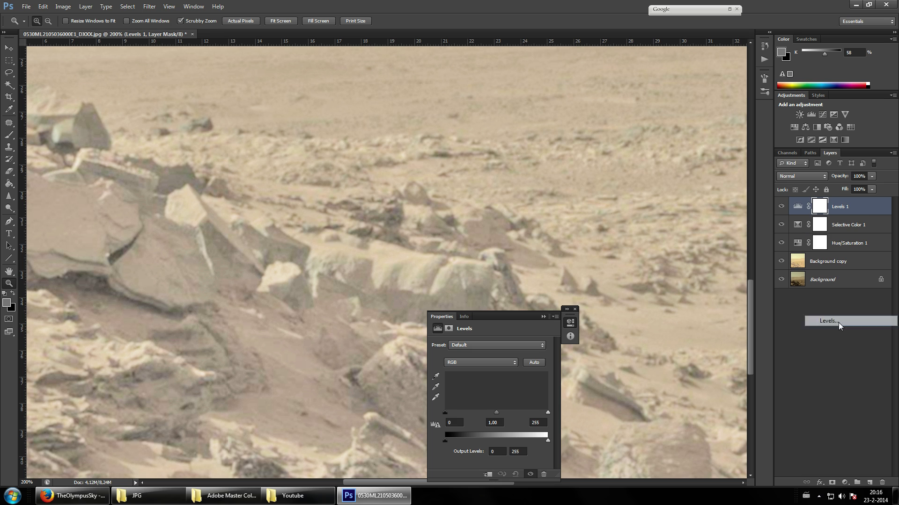
{"action": "left_click", "coordinate": [534, 363]}
{"action": "left_click_drag", "start_coordinate": [496, 414], "coordinate": [523, 417]}
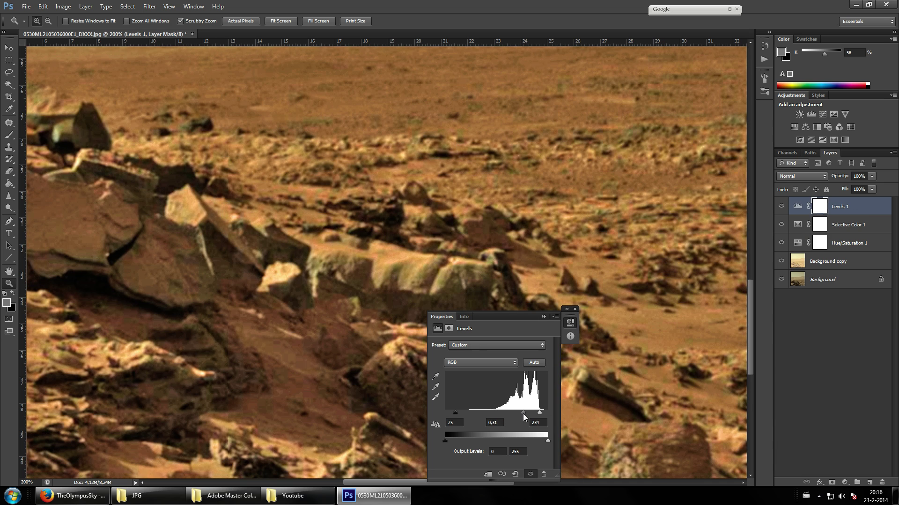
{"action": "left_click", "coordinate": [571, 321]}
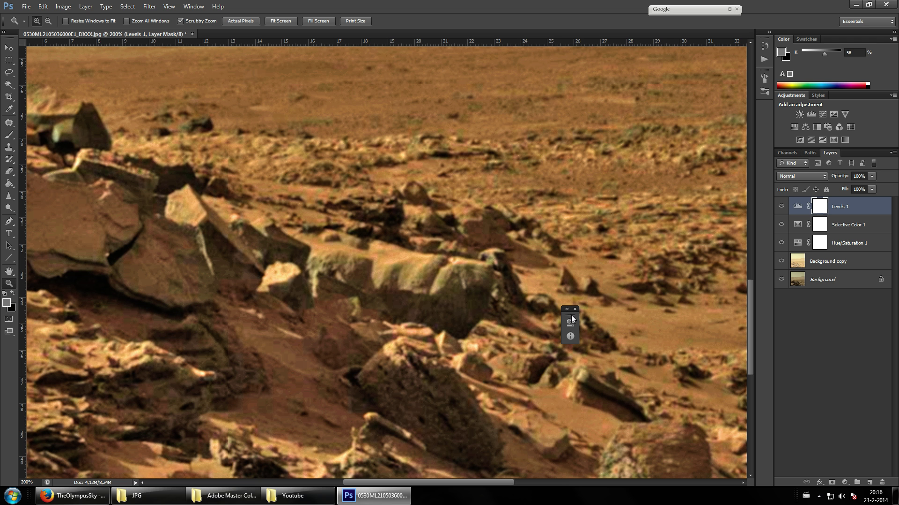
{"action": "left_click", "coordinate": [574, 309]}
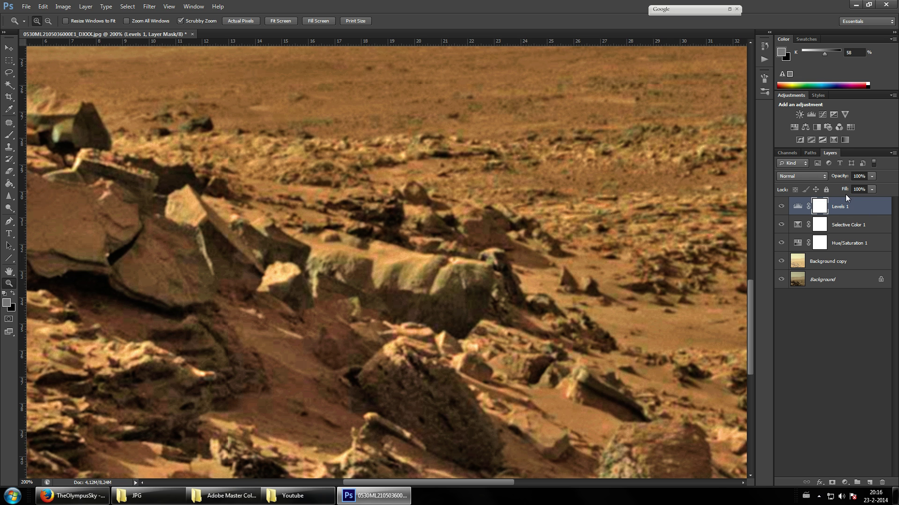
Step: Add a second auto-corrected Levels adjustment layer on top of the stack and set its midtones to 1.50
{"action": "left_click", "coordinate": [828, 263]}
{"action": "left_click", "coordinate": [833, 207]}
{"action": "left_click", "coordinate": [843, 482]}
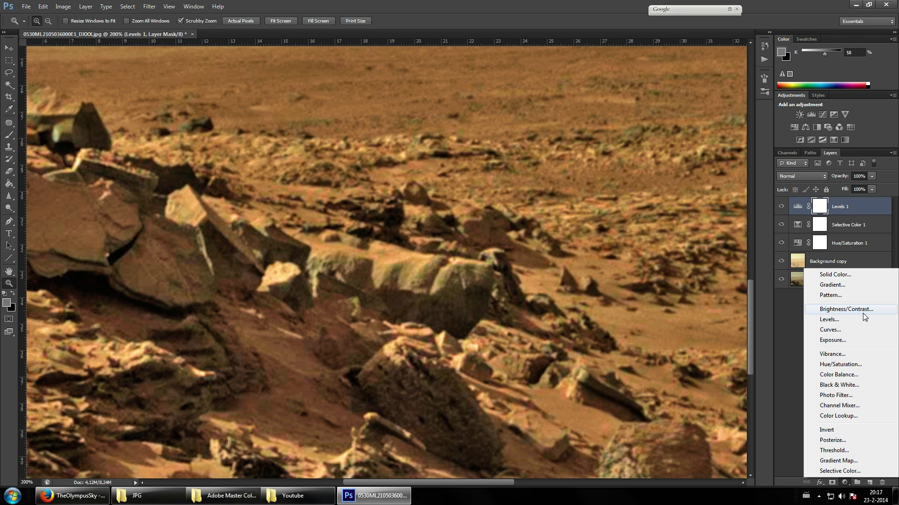
{"action": "left_click", "coordinate": [852, 322]}
{"action": "left_click", "coordinate": [533, 362]}
{"action": "left_click_drag", "start_coordinate": [501, 415], "coordinate": [484, 414]}
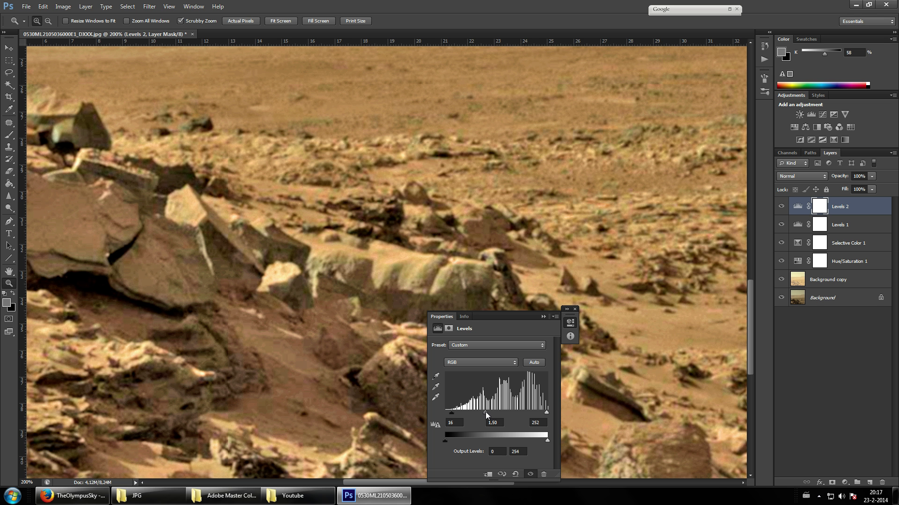
{"action": "left_click", "coordinate": [543, 317]}
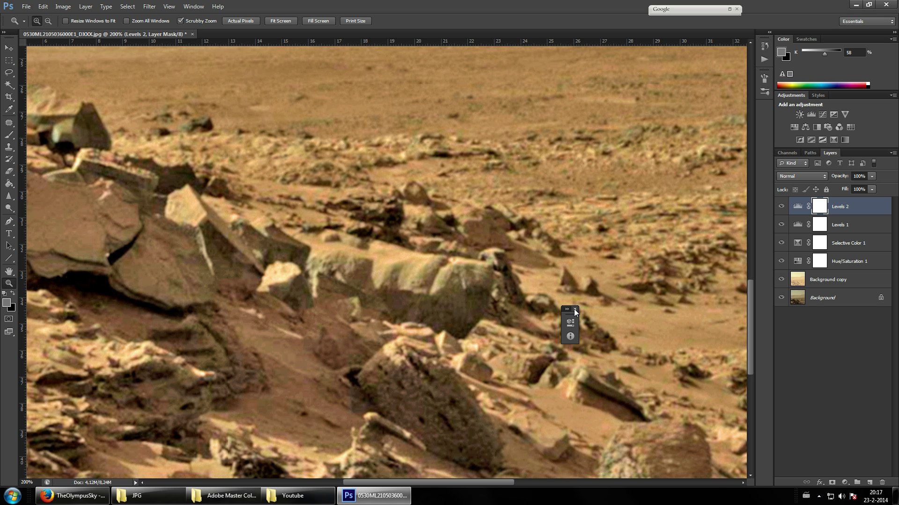
{"action": "left_click", "coordinate": [574, 309]}
Step: Put all four adjustment layers and the Background copy into a new layer group and collapse it
{"action": "key", "text": "ctrl+1"}
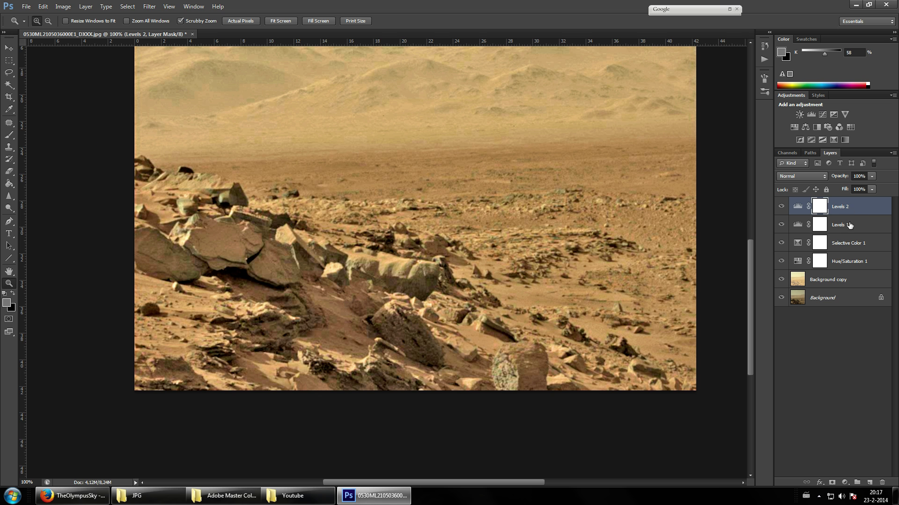
{"action": "scroll", "coordinate": [686, 468], "scroll_direction": "up", "scroll_amount": 3}
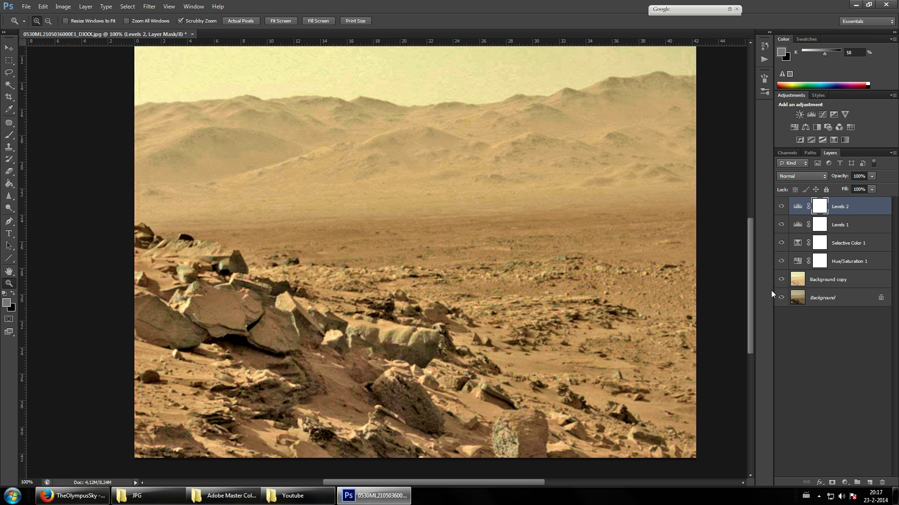
{"action": "left_click", "coordinate": [857, 483]}
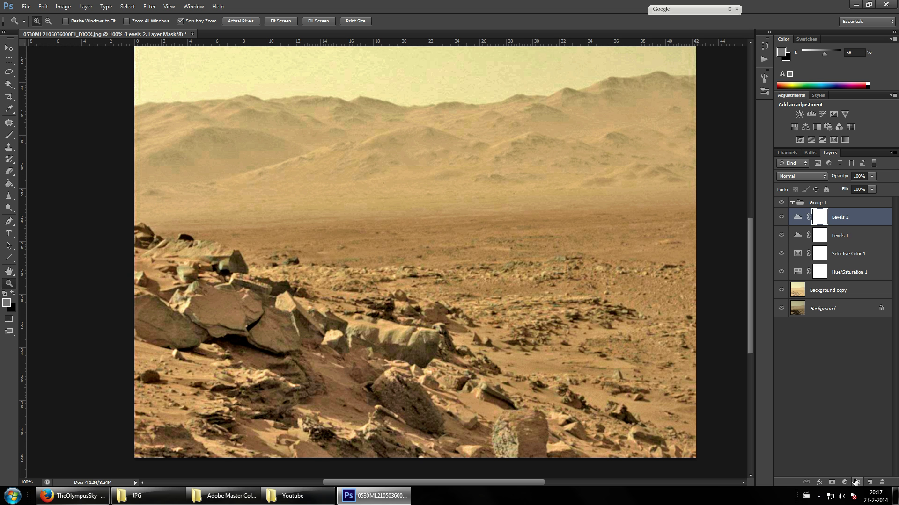
{"action": "left_click", "coordinate": [865, 237], "text": "shift"}
{"action": "left_click", "coordinate": [861, 254], "text": "shift"}
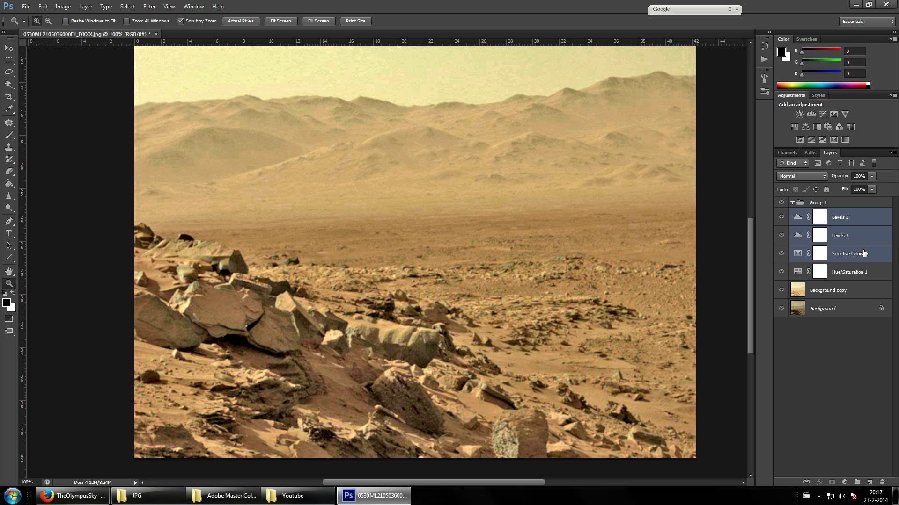
{"action": "left_click", "coordinate": [858, 276], "text": "shift"}
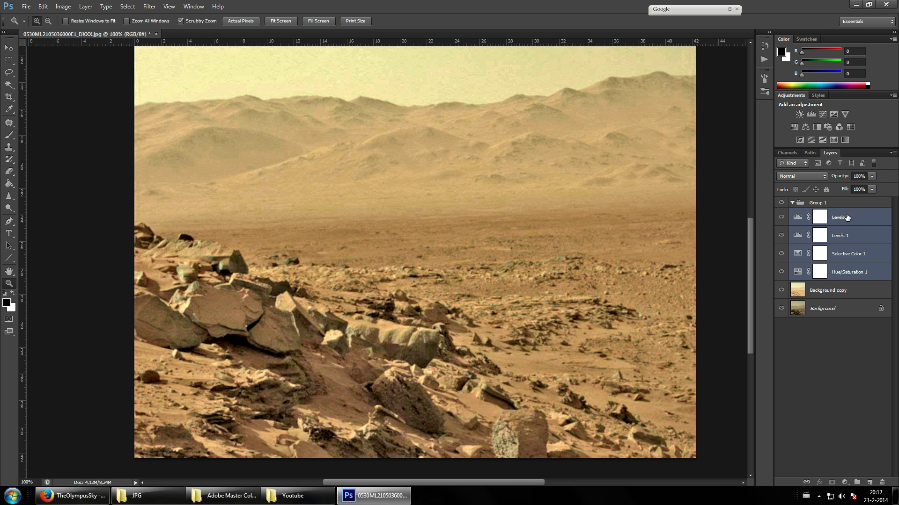
{"action": "left_click", "coordinate": [838, 287], "text": "shift"}
{"action": "left_click_drag", "start_coordinate": [844, 214], "coordinate": [839, 206]}
{"action": "left_click", "coordinate": [793, 203]}
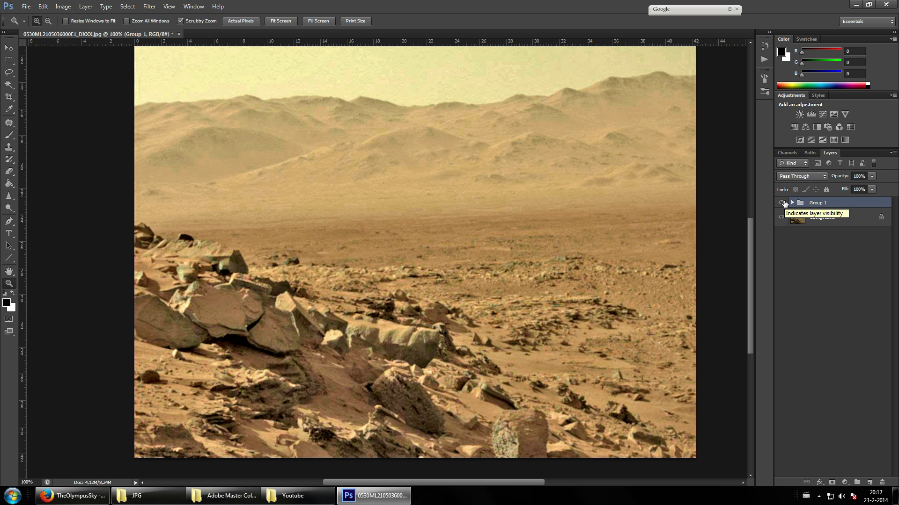
Step: Compare the photo with the layer group shown and hidden, at 100% and at 200% on the foreground rocks and plain
{"action": "left_click", "coordinate": [783, 203]}
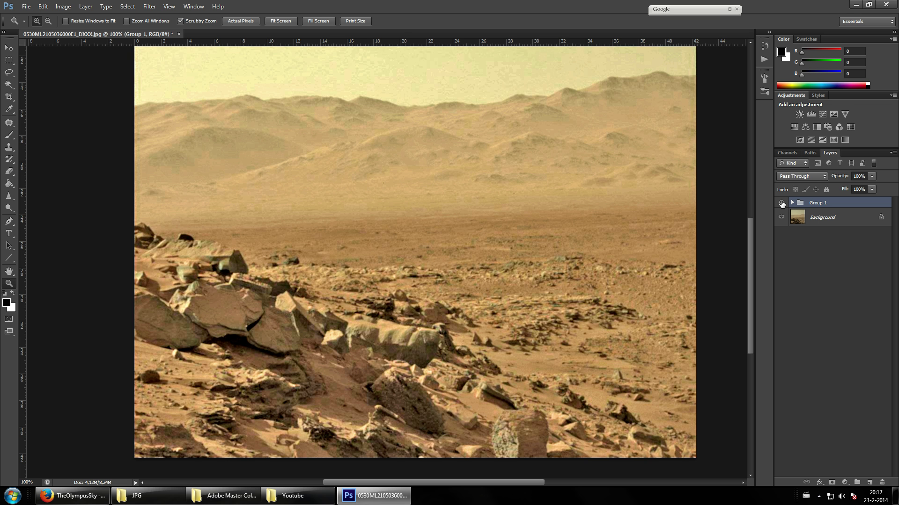
{"action": "left_click", "coordinate": [781, 203]}
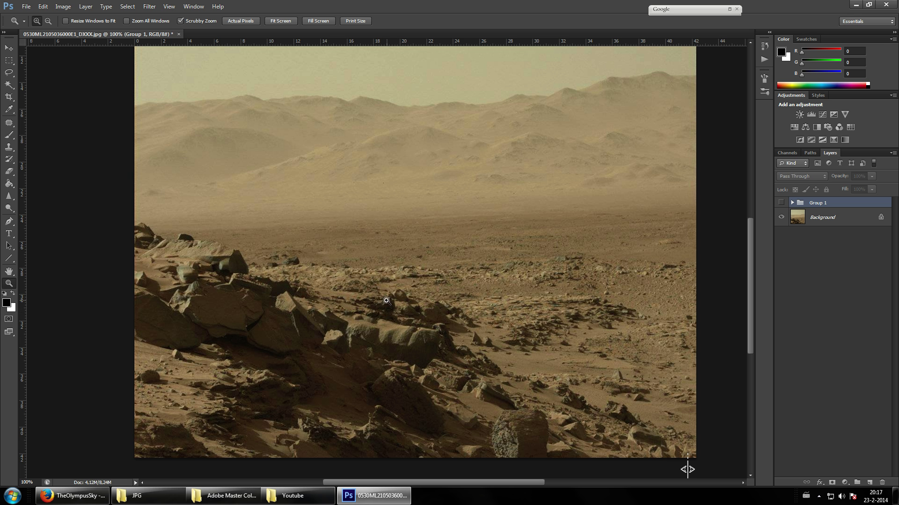
{"action": "left_click", "coordinate": [781, 203]}
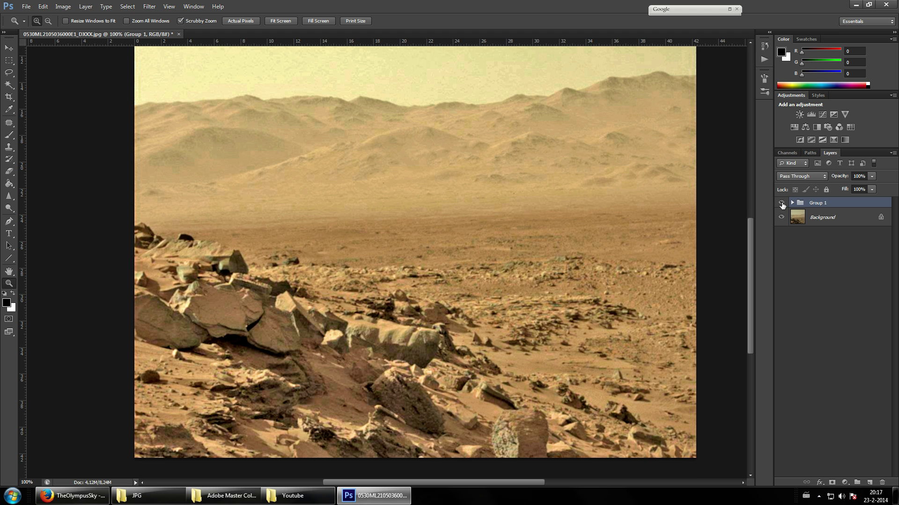
{"action": "left_click", "coordinate": [781, 203]}
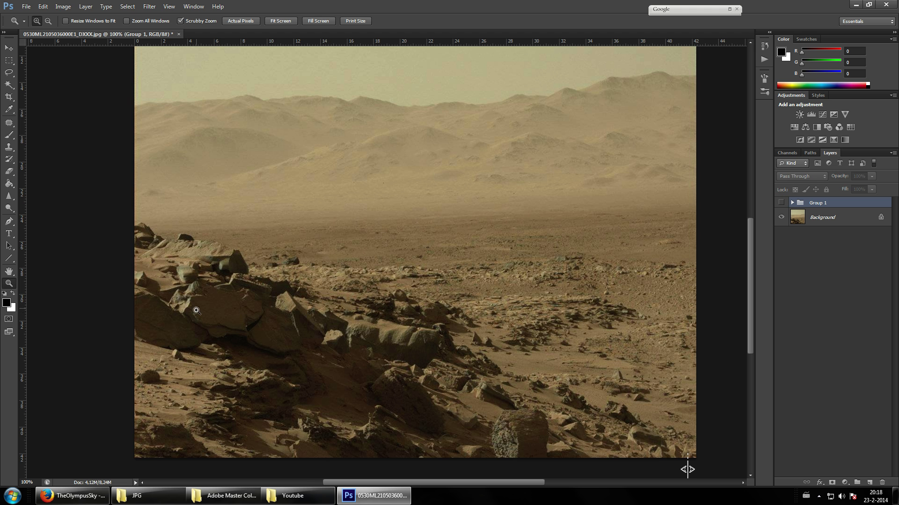
{"action": "left_click", "coordinate": [215, 313]}
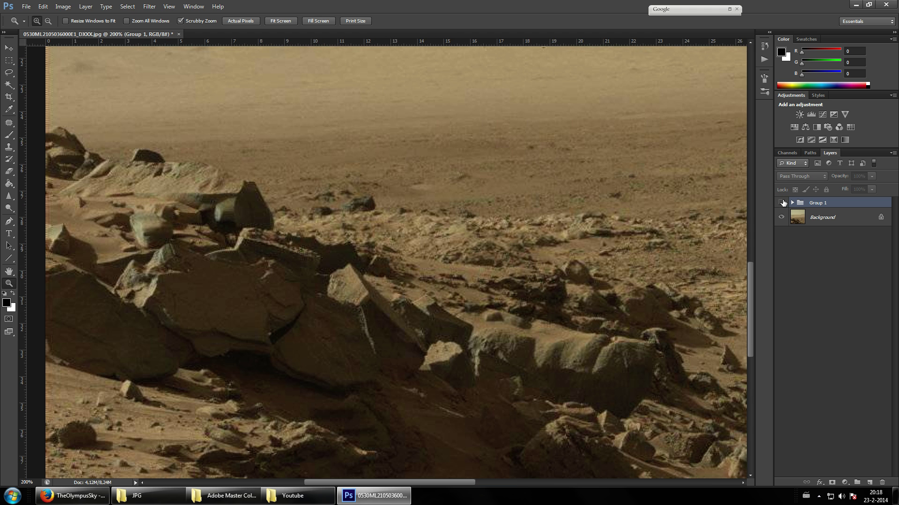
{"action": "left_click", "coordinate": [782, 203]}
{"action": "left_click", "coordinate": [781, 203]}
{"action": "left_click", "coordinate": [781, 203]}
{"action": "scroll", "coordinate": [460, 234], "scroll_direction": "up", "scroll_amount": 3}
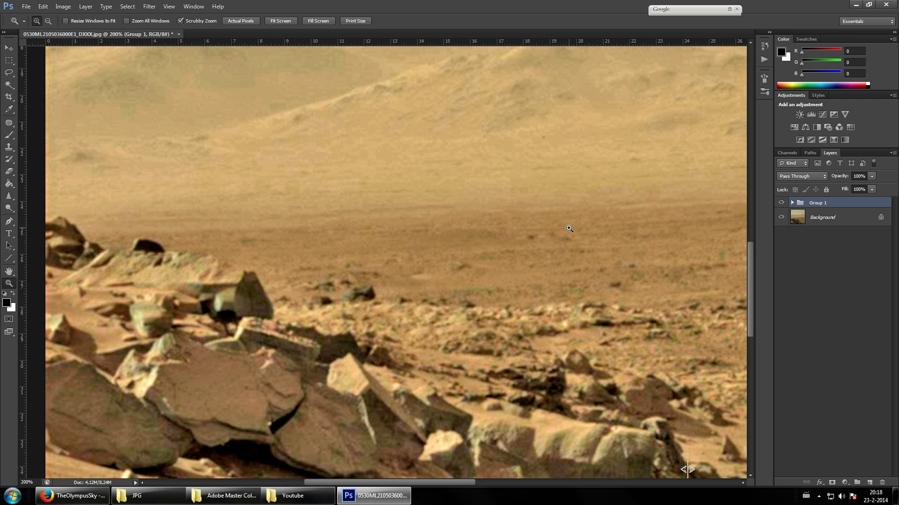
{"action": "scroll", "coordinate": [570, 229], "scroll_direction": "down", "scroll_amount": 2}
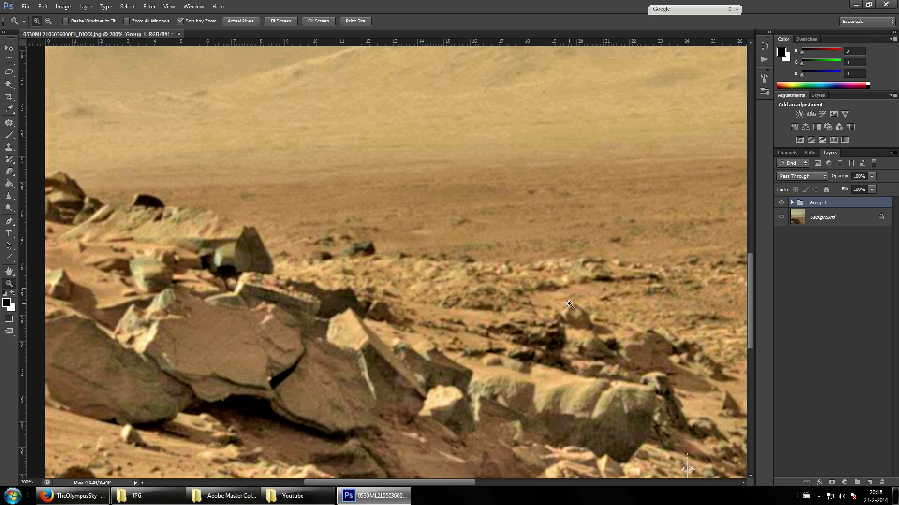
{"action": "scroll", "coordinate": [569, 306], "scroll_direction": "down", "scroll_amount": 3}
{"action": "left_click_drag", "start_coordinate": [461, 485], "coordinate": [496, 482]}
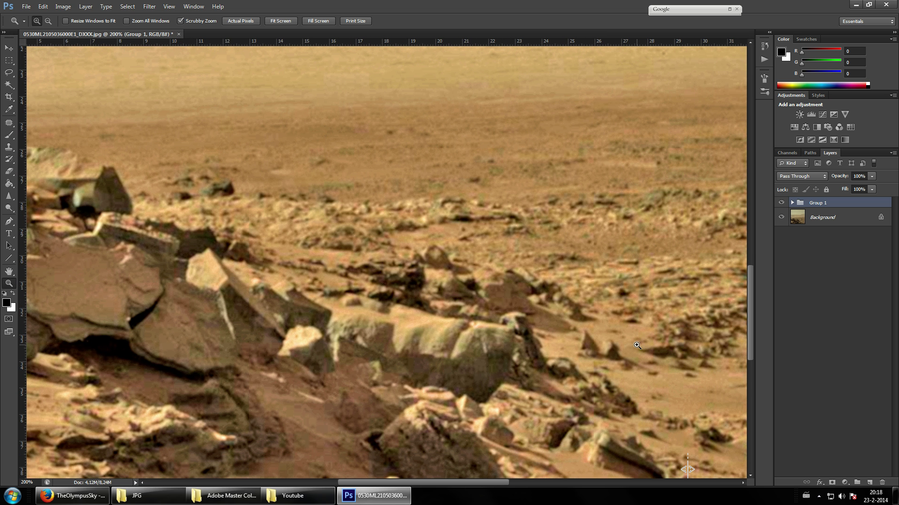
{"action": "left_click", "coordinate": [781, 203]}
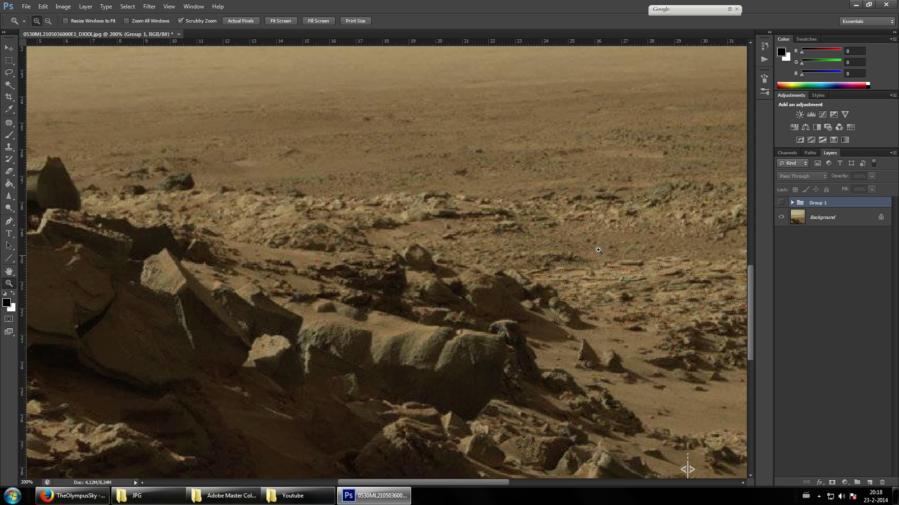
Step: Show the layer group again at 300%, examine the plain and distant hills, and return to the 100% view
{"action": "left_click", "coordinate": [599, 250]}
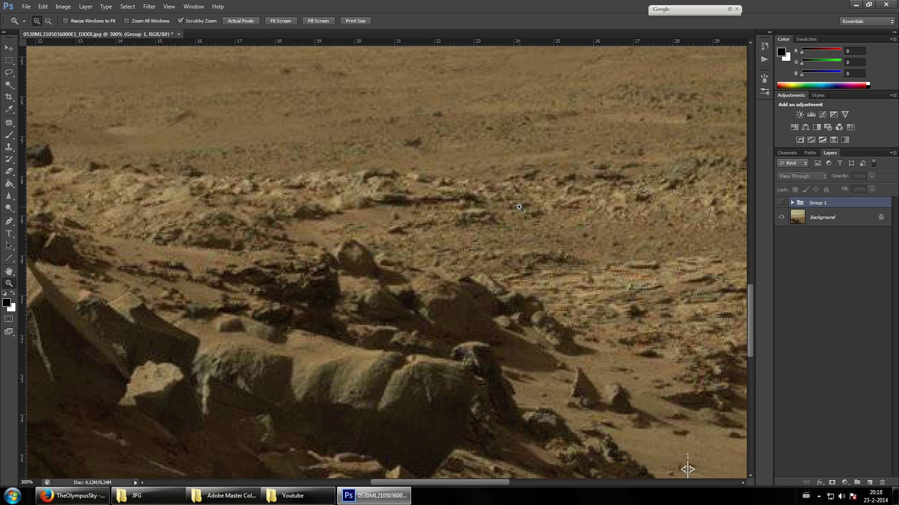
{"action": "left_click", "coordinate": [781, 203]}
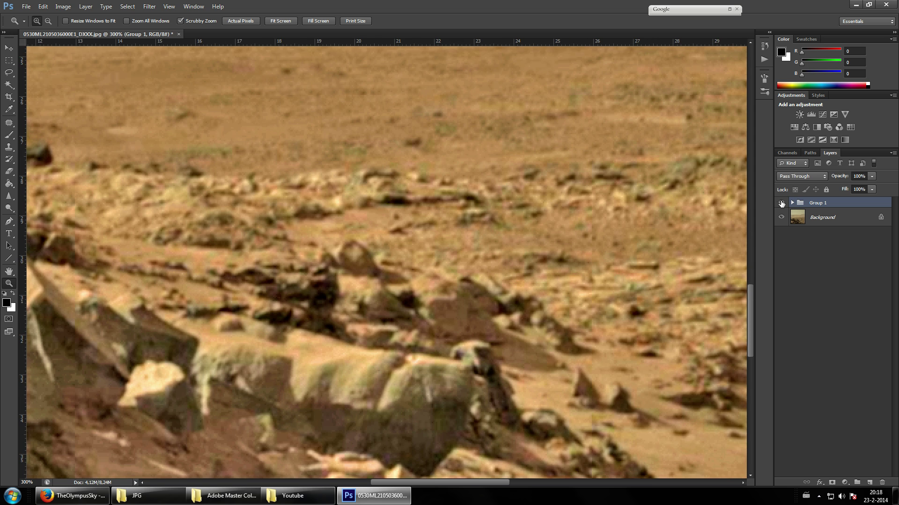
{"action": "scroll", "coordinate": [585, 206], "scroll_direction": "up", "scroll_amount": 8}
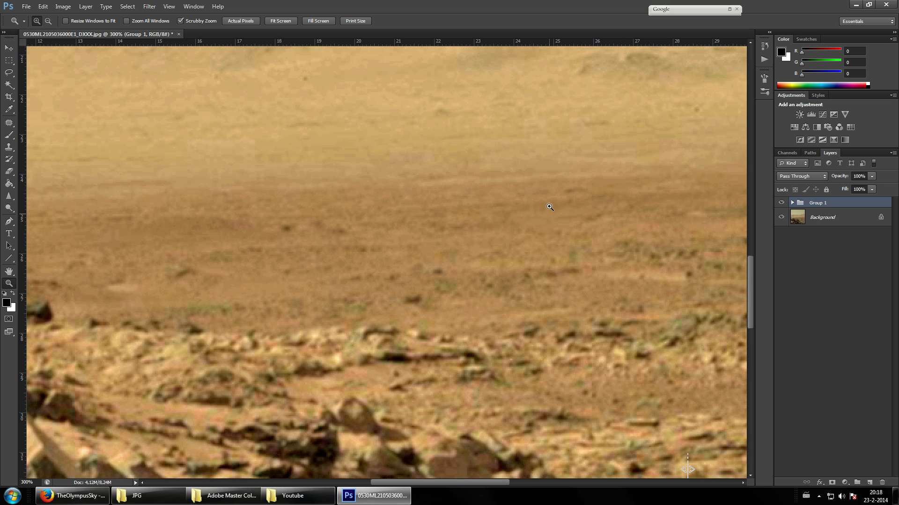
{"action": "scroll", "coordinate": [531, 212], "scroll_direction": "up", "scroll_amount": 6}
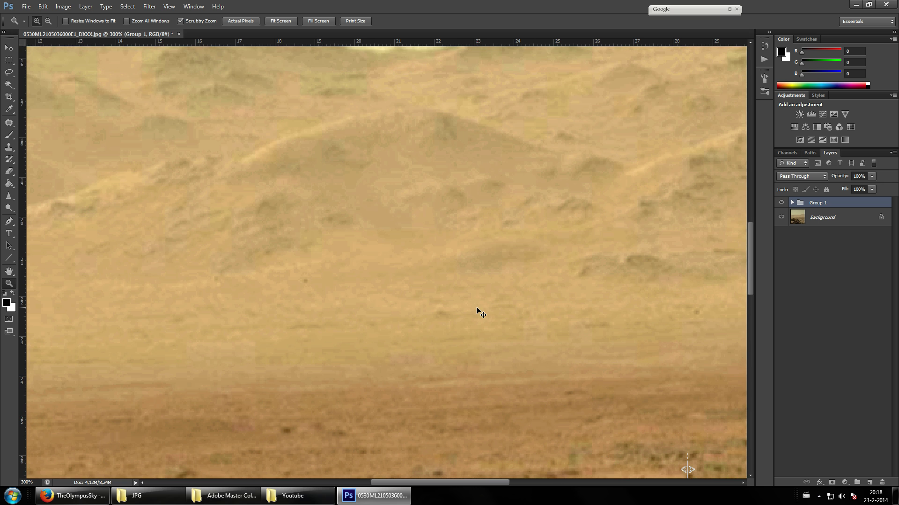
{"action": "key", "text": "ctrl+minus"}
{"action": "key", "text": "ctrl+minus"}
{"action": "scroll", "coordinate": [740, 219], "scroll_direction": "down", "scroll_amount": 3}
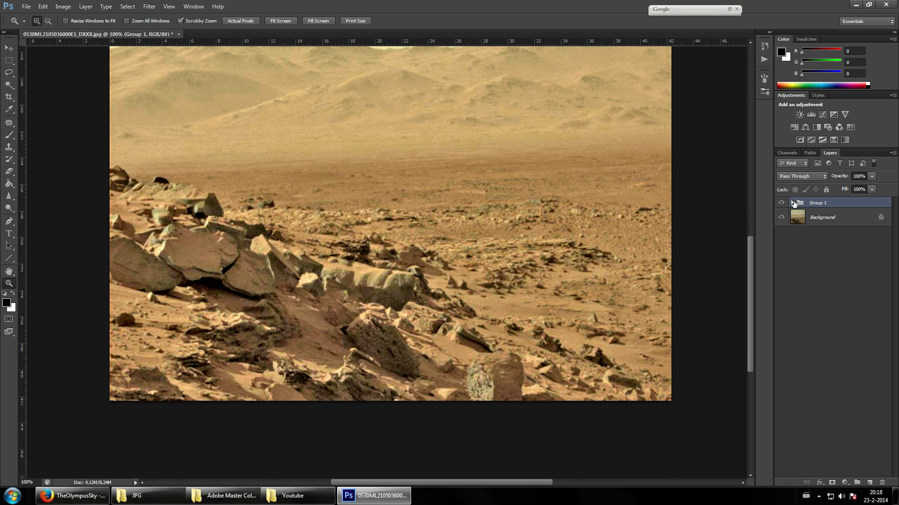
Step: Expand the layer group and duplicate its Background copy layer under the default name
{"action": "left_click", "coordinate": [793, 203]}
{"action": "left_click", "coordinate": [729, 9]}
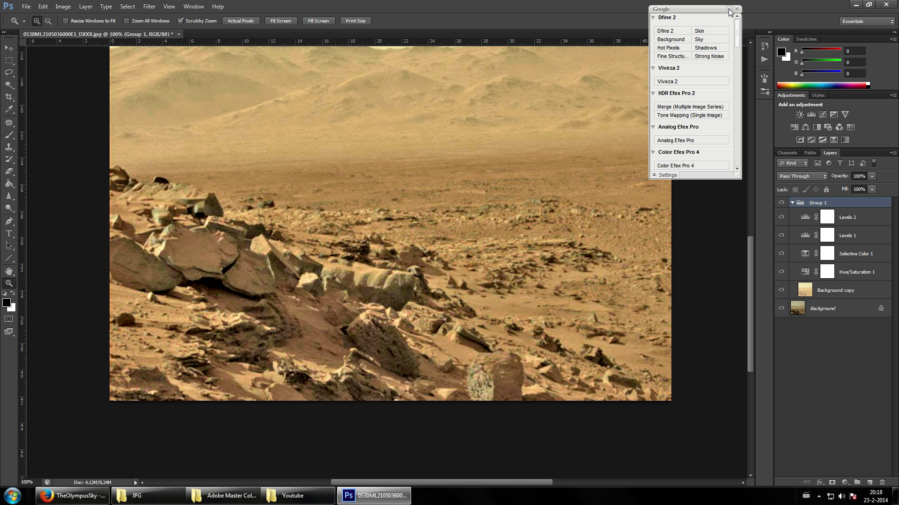
{"action": "left_click", "coordinate": [729, 9]}
{"action": "left_click", "coordinate": [834, 291]}
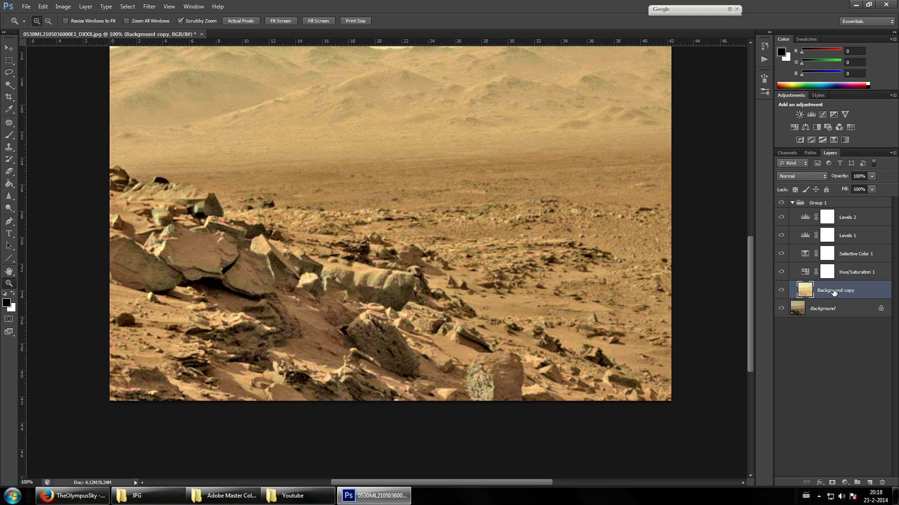
{"action": "right_click", "coordinate": [833, 286]}
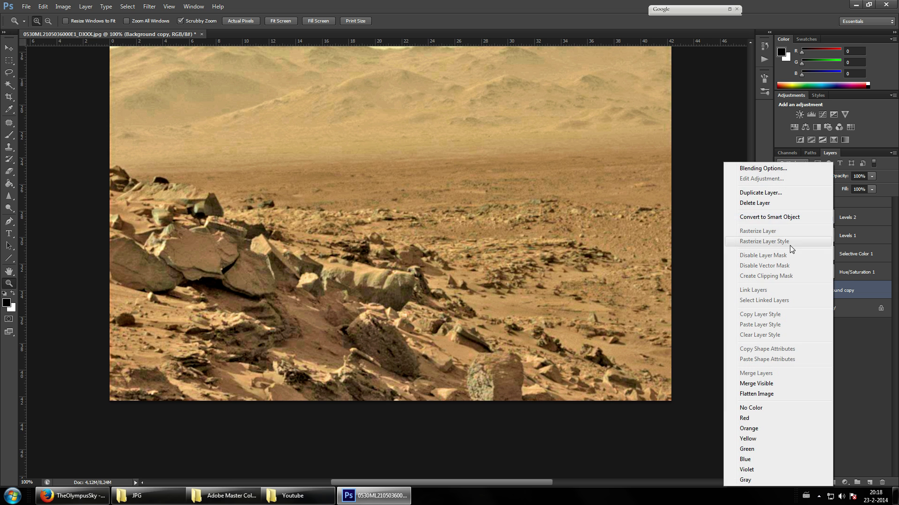
{"action": "left_click", "coordinate": [765, 197]}
{"action": "key", "text": "Return"}
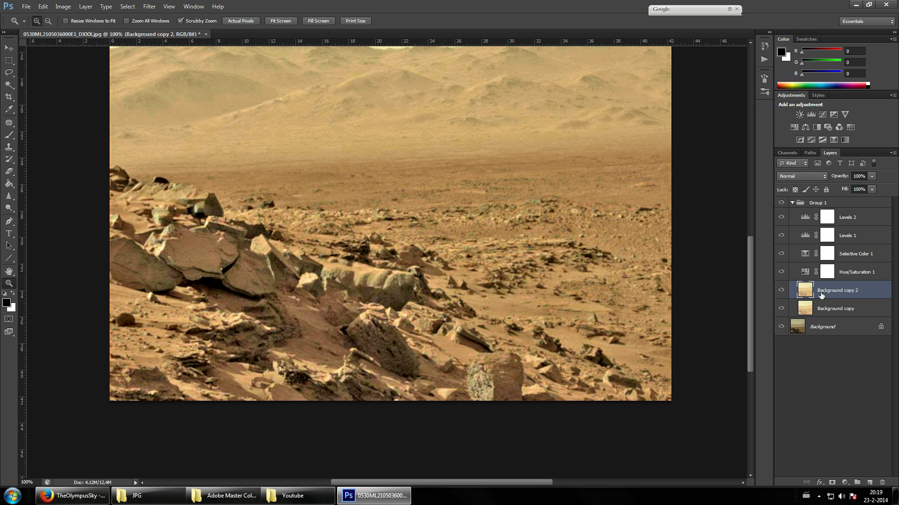
Step: Apply Smart Sharpen to Background copy 2 with amount 56%, radius 2.0 px and Gaussian Blur removal
{"action": "left_click", "coordinate": [145, 7]}
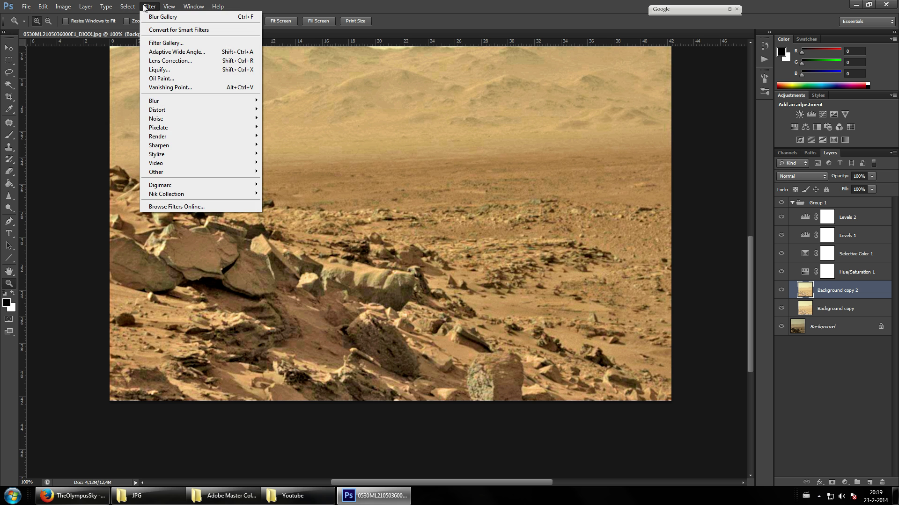
{"action": "mouse_move", "coordinate": [188, 142]}
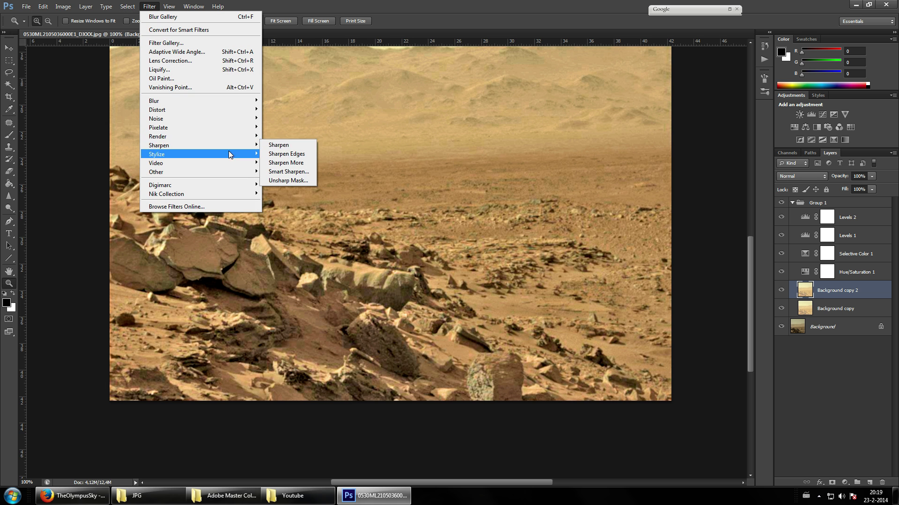
{"action": "left_click", "coordinate": [304, 172]}
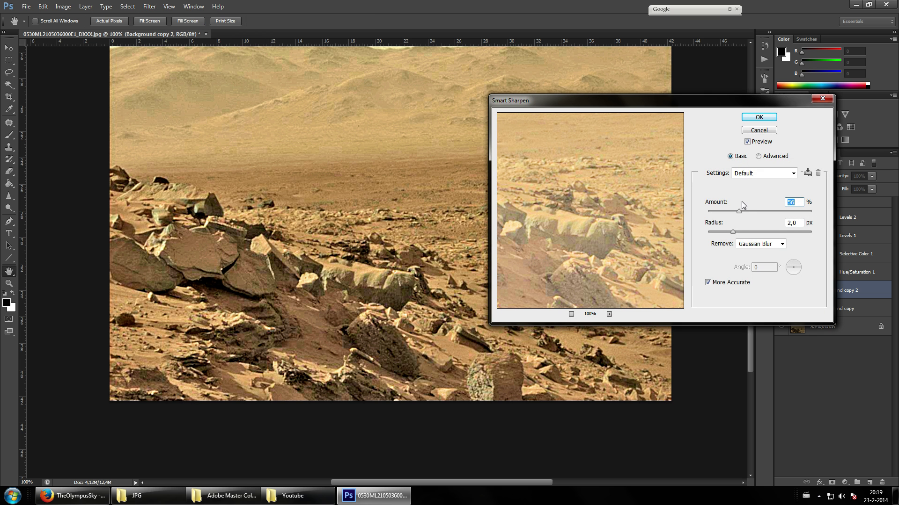
{"action": "left_click", "coordinate": [759, 117]}
Step: Compare the foreground rocks at 200% with the sharpened Background copy 2 layer shown and hidden
{"action": "key", "text": "z"}
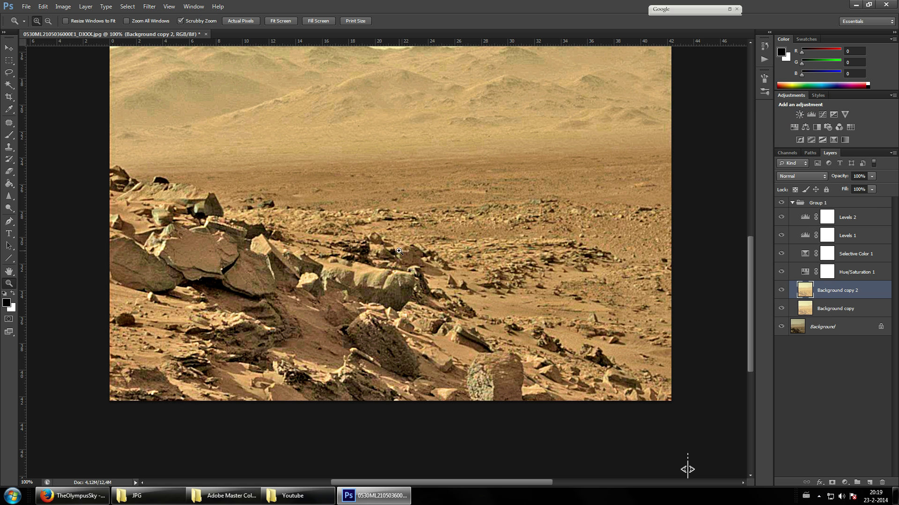
{"action": "left_click", "coordinate": [412, 237]}
{"action": "left_click", "coordinate": [412, 237]}
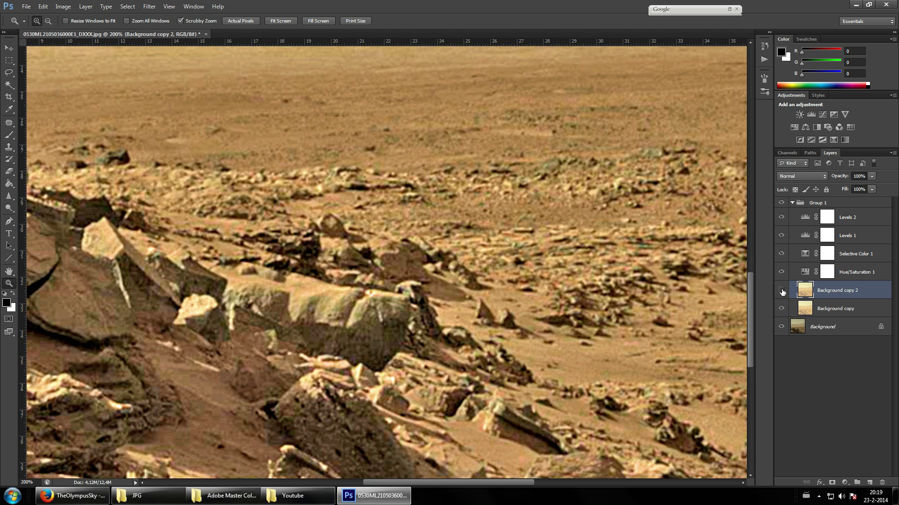
{"action": "left_click", "coordinate": [781, 291]}
{"action": "left_click", "coordinate": [781, 291]}
{"action": "left_click", "coordinate": [781, 291]}
{"action": "left_click", "coordinate": [781, 290]}
{"action": "left_click", "coordinate": [781, 291]}
{"action": "left_click", "coordinate": [781, 290]}
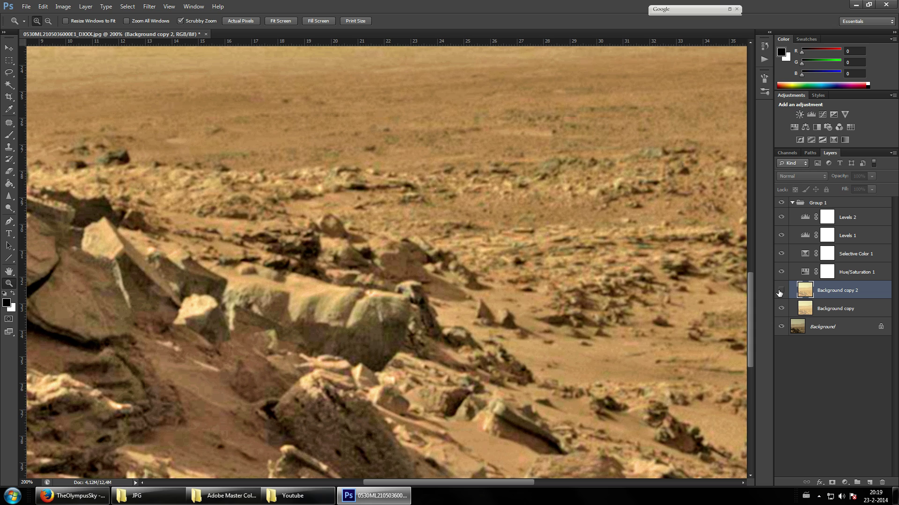
{"action": "left_click", "coordinate": [781, 290]}
{"action": "left_click", "coordinate": [782, 291]}
{"action": "left_click", "coordinate": [781, 291]}
{"action": "left_click", "coordinate": [781, 290]}
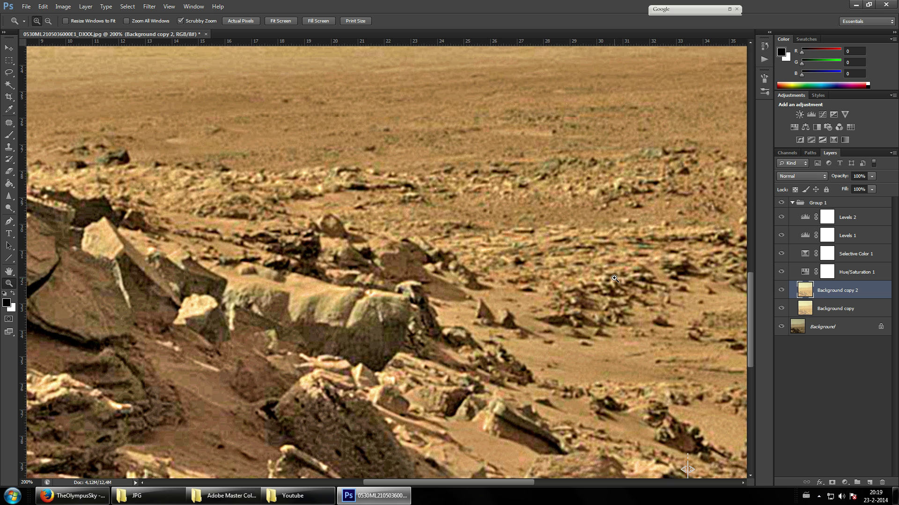
{"action": "left_click", "coordinate": [781, 291]}
{"action": "left_click", "coordinate": [781, 292]}
Step: Duplicate Background copy 2 and brush over the flat rock patch with the Sharpen tool at 21% strength
{"action": "right_click", "coordinate": [829, 294]}
{"action": "left_click", "coordinate": [752, 193]}
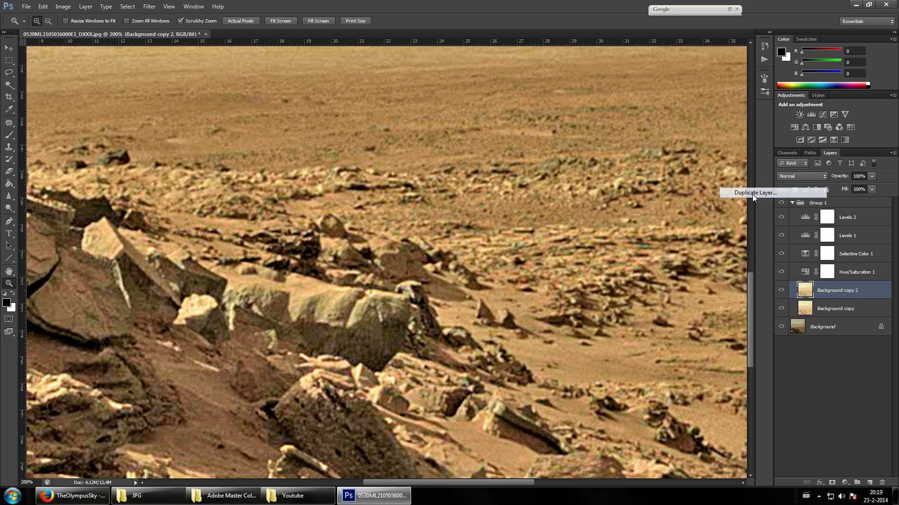
{"action": "key", "text": "Return"}
{"action": "left_click", "coordinate": [9, 196]}
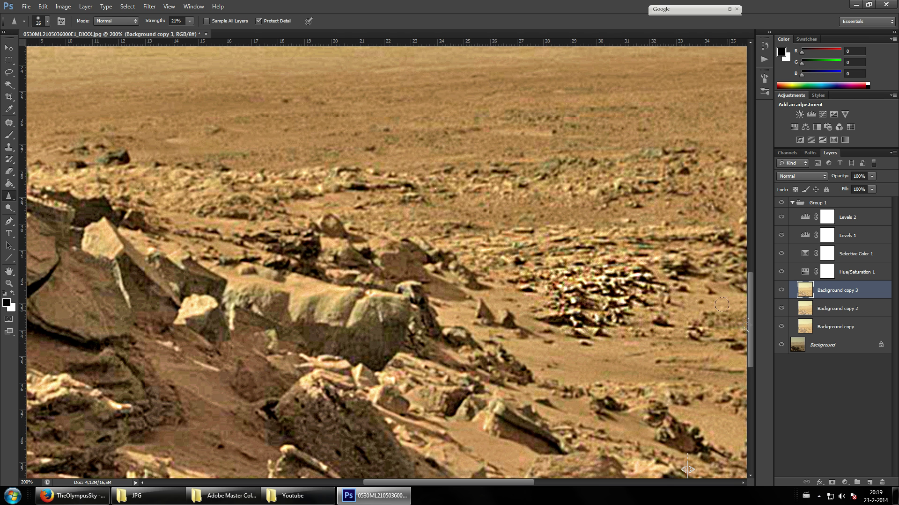
{"action": "left_click_drag", "start_coordinate": [757, 283], "coordinate": [681, 284]}
{"action": "left_click", "coordinate": [9, 47]}
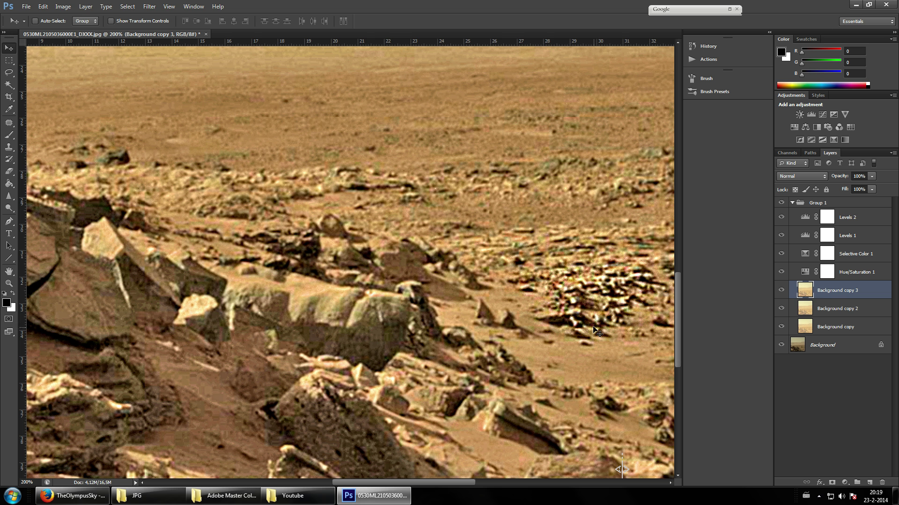
{"action": "left_click_drag", "start_coordinate": [684, 241], "coordinate": [794, 243]}
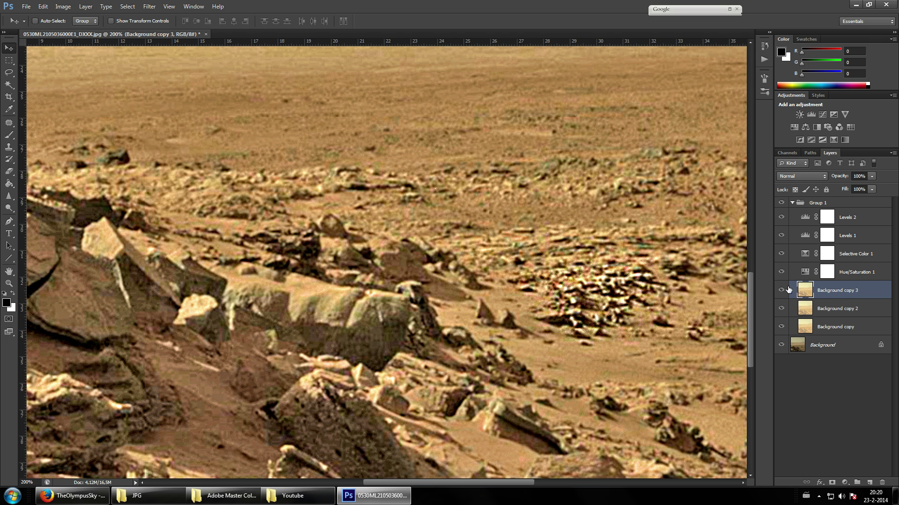
Step: Try dodging the midtones of the flat rock patch and nearby sand at 68% exposure, and undo the strokes
{"action": "left_click", "coordinate": [9, 195]}
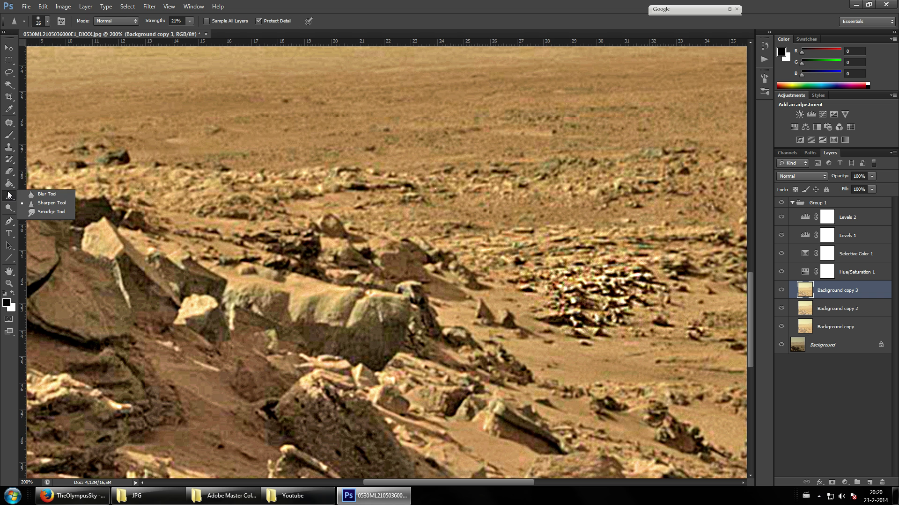
{"action": "left_click", "coordinate": [9, 208]}
{"action": "mouse_move", "coordinate": [562, 325]}
{"action": "left_mouse_down"}
{"action": "mouse_move", "coordinate": [650, 323]}
{"action": "mouse_move", "coordinate": [580, 355]}
{"action": "mouse_move", "coordinate": [678, 369]}
{"action": "mouse_move", "coordinate": [641, 362]}
{"action": "mouse_move", "coordinate": [719, 335]}
{"action": "mouse_move", "coordinate": [623, 281]}
{"action": "mouse_move", "coordinate": [562, 299]}
{"action": "mouse_move", "coordinate": [670, 331]}
{"action": "left_mouse_up"}
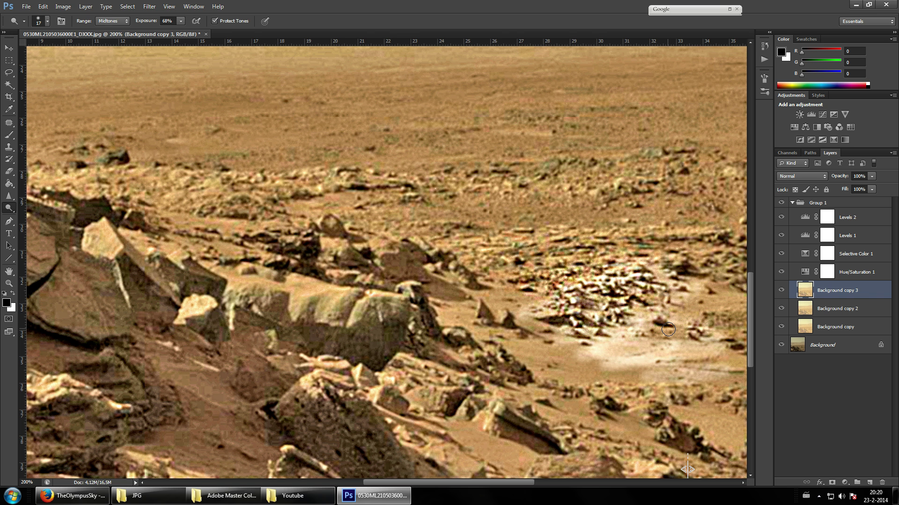
{"action": "scroll", "coordinate": [626, 277], "scroll_direction": "up", "scroll_amount": 2}
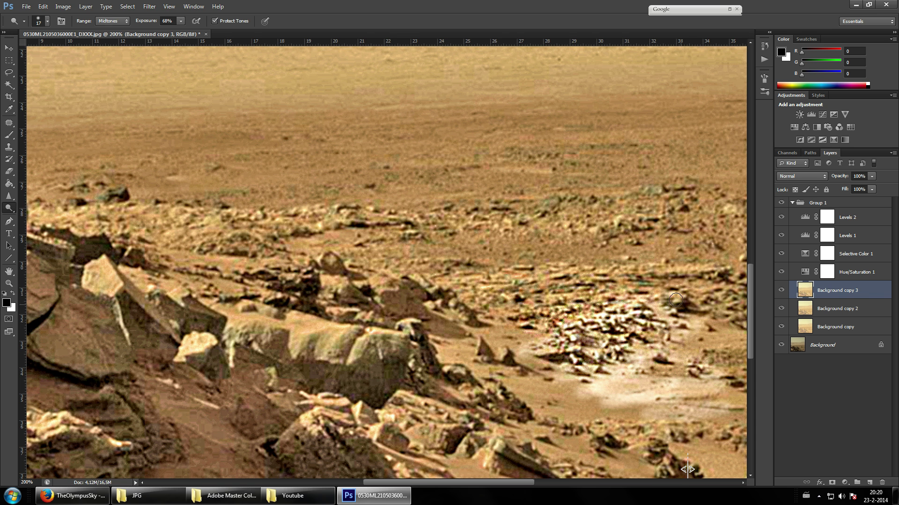
{"action": "key", "text": "ctrl+alt+z"}
{"action": "key", "text": "ctrl+alt+z"}
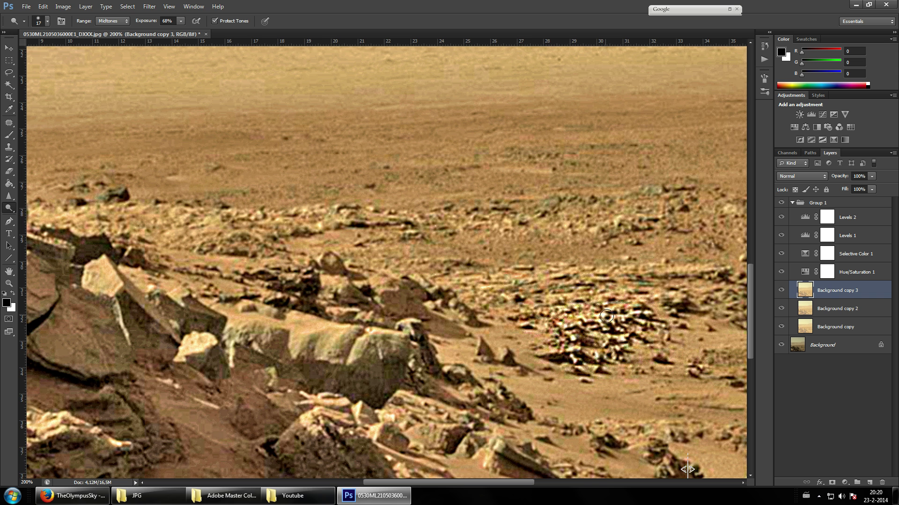
Step: Try dodging the large boulder's shaded face, undo the stroke, and set the Dodge tool's exposure to 50%
{"action": "scroll", "coordinate": [594, 295], "scroll_direction": "up", "scroll_amount": 6}
{"action": "scroll", "coordinate": [594, 295], "scroll_direction": "down", "scroll_amount": 5}
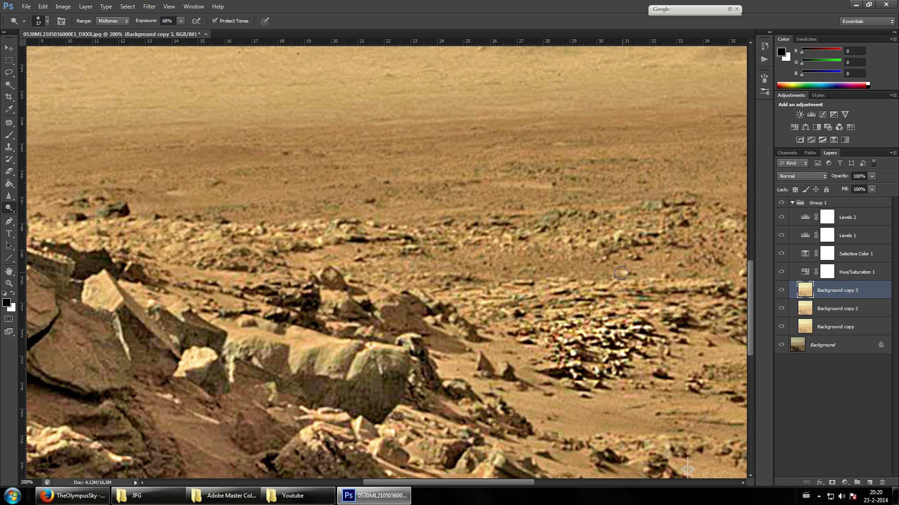
{"action": "scroll", "coordinate": [641, 286], "scroll_direction": "down", "scroll_amount": 3}
{"action": "mouse_move", "coordinate": [407, 317]}
{"action": "left_mouse_down"}
{"action": "mouse_move", "coordinate": [366, 354]}
{"action": "mouse_move", "coordinate": [378, 357]}
{"action": "mouse_move", "coordinate": [316, 340]}
{"action": "mouse_move", "coordinate": [356, 332]}
{"action": "left_mouse_up"}
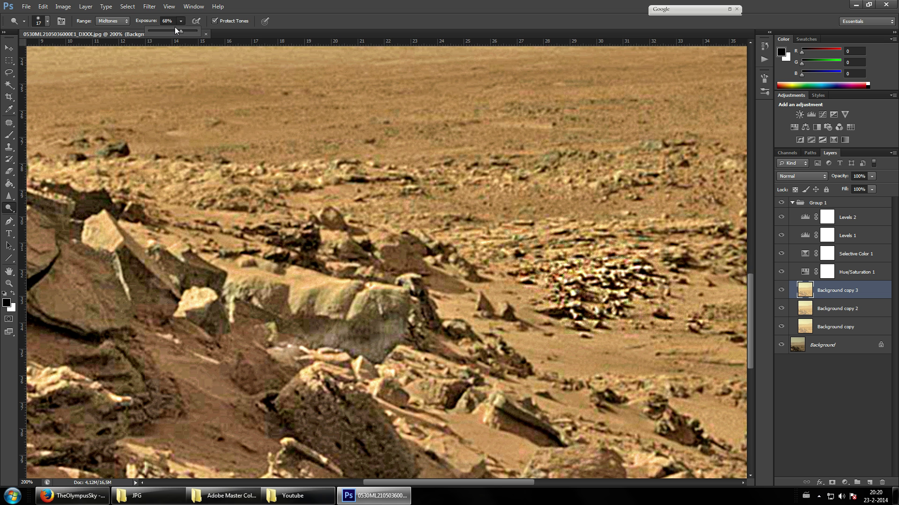
{"action": "key", "text": "ctrl+z"}
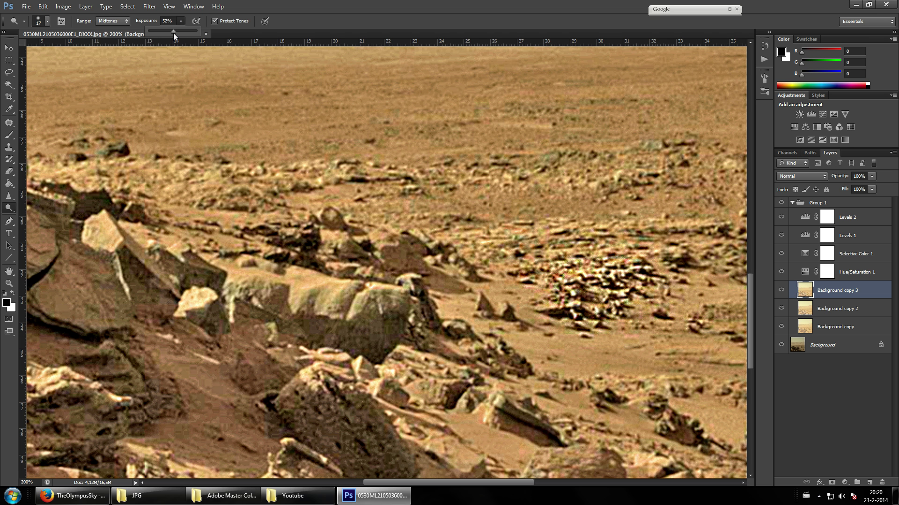
{"action": "left_click", "coordinate": [335, 21]}
Step: Delete the Background copy 3 layer
{"action": "left_click", "coordinate": [782, 309]}
{"action": "left_click", "coordinate": [876, 482]}
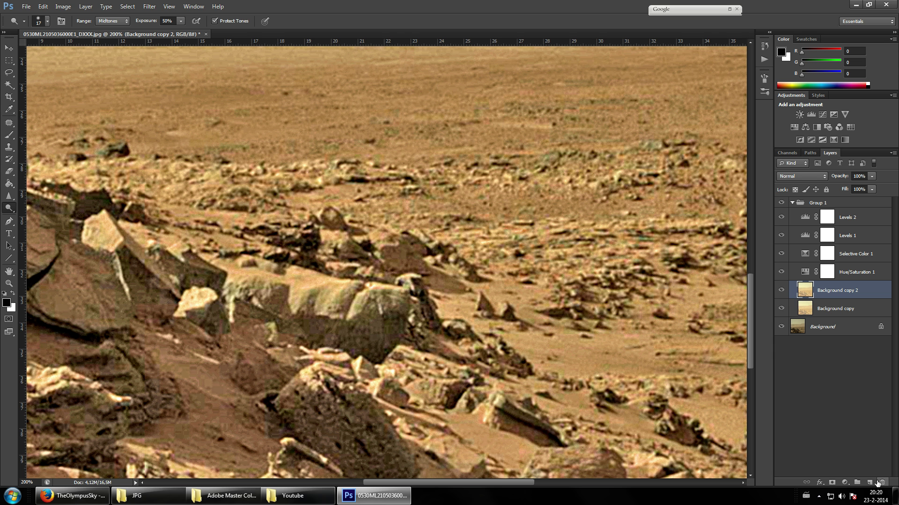
Step: Compare the photo with Background copy 2 hidden and shown, and inspect the foreground rocks
{"action": "left_click", "coordinate": [781, 291]}
{"action": "left_click", "coordinate": [781, 292]}
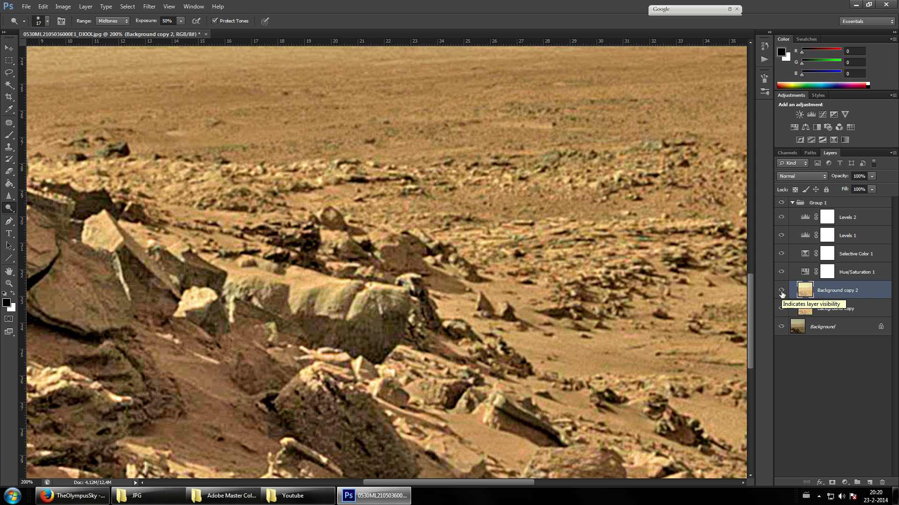
{"action": "scroll", "coordinate": [655, 249], "scroll_direction": "down", "scroll_amount": 5}
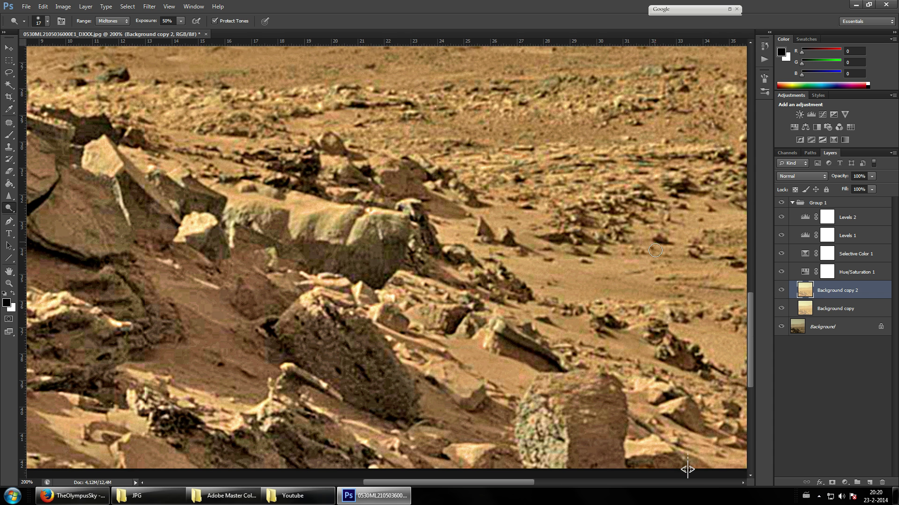
{"action": "scroll", "coordinate": [655, 250], "scroll_direction": "up", "scroll_amount": 4}
{"action": "scroll", "coordinate": [660, 248], "scroll_direction": "down", "scroll_amount": 2}
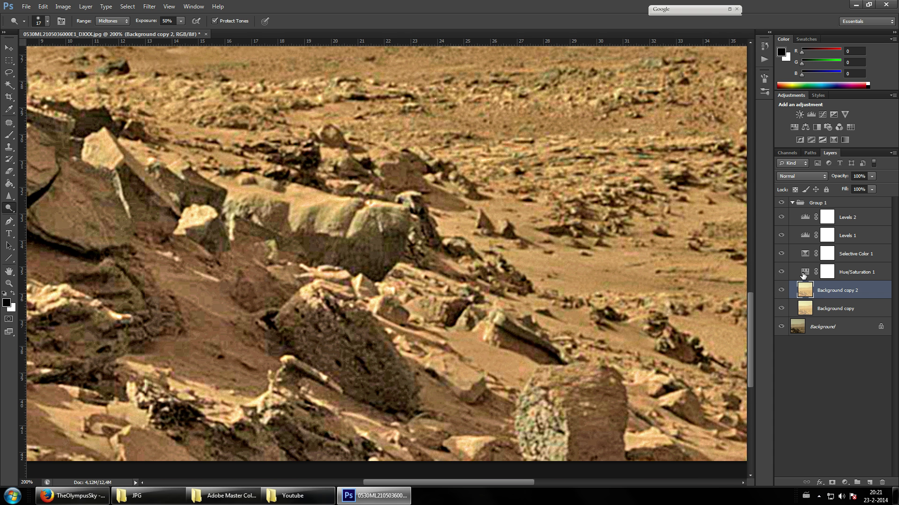
Step: Apply a second Smart Sharpen pass to Background copy 2 with amount 56% and radius 2.0 px
{"action": "left_click", "coordinate": [148, 6]}
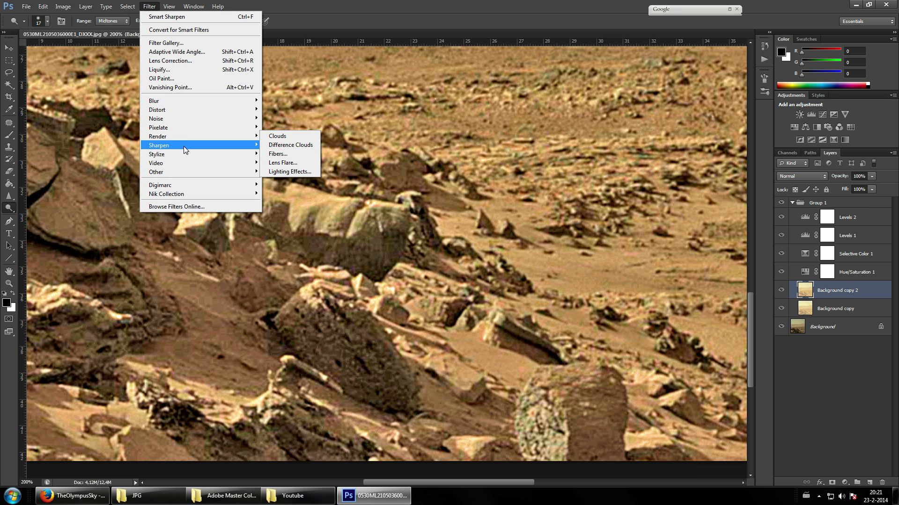
{"action": "mouse_move", "coordinate": [213, 149]}
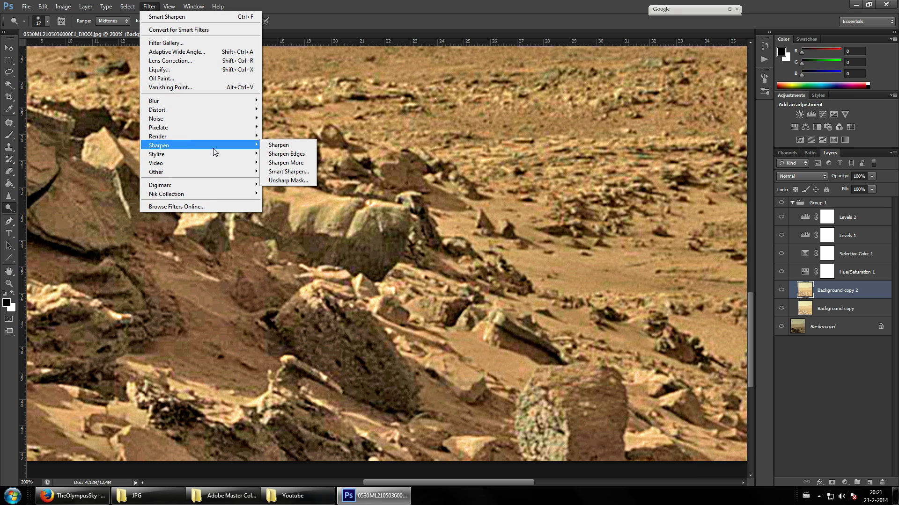
{"action": "left_click", "coordinate": [284, 171]}
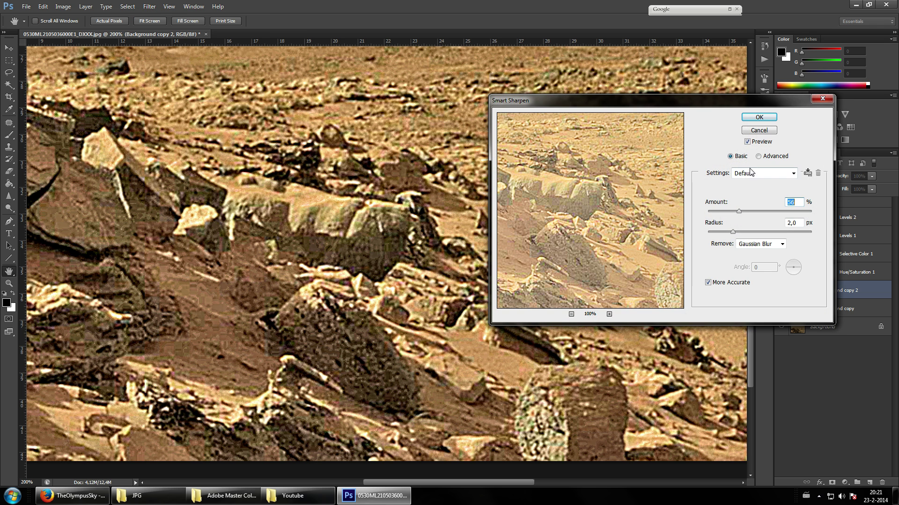
{"action": "left_click", "coordinate": [758, 118]}
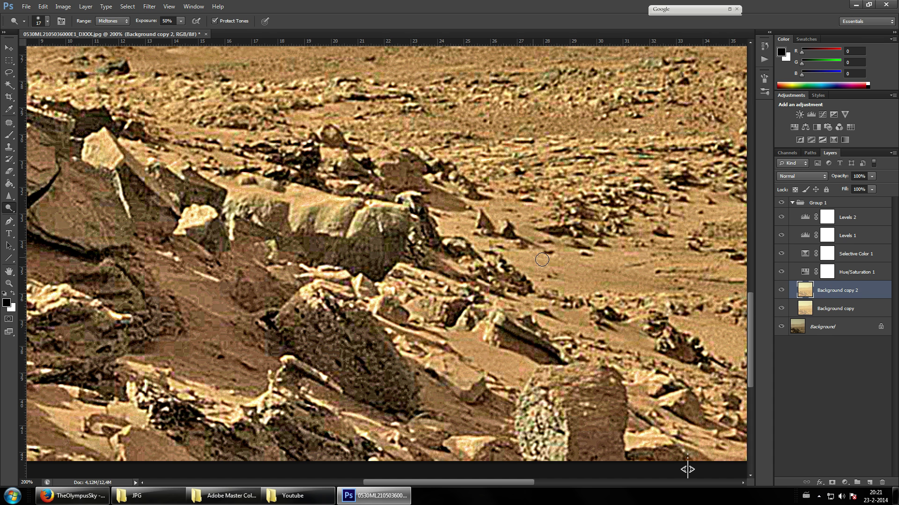
Step: Compare the foreground rocks with the Background copy 2 layer hidden and shown, and activate the Move tool
{"action": "left_click", "coordinate": [781, 290]}
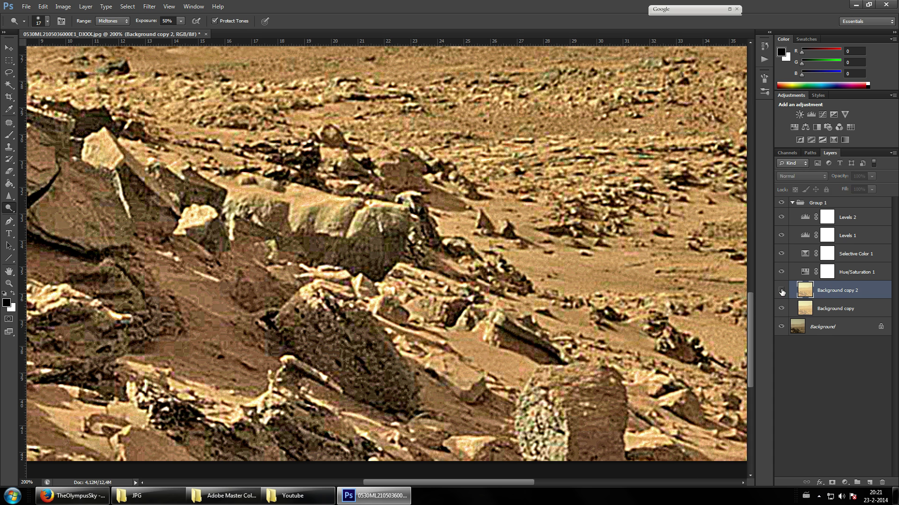
{"action": "left_click", "coordinate": [781, 291]}
{"action": "left_click", "coordinate": [781, 290]}
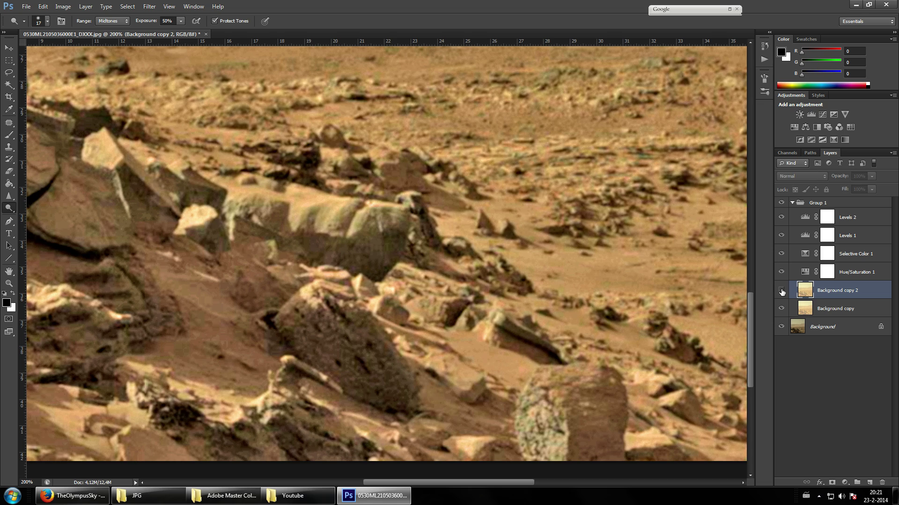
{"action": "left_click", "coordinate": [781, 290]}
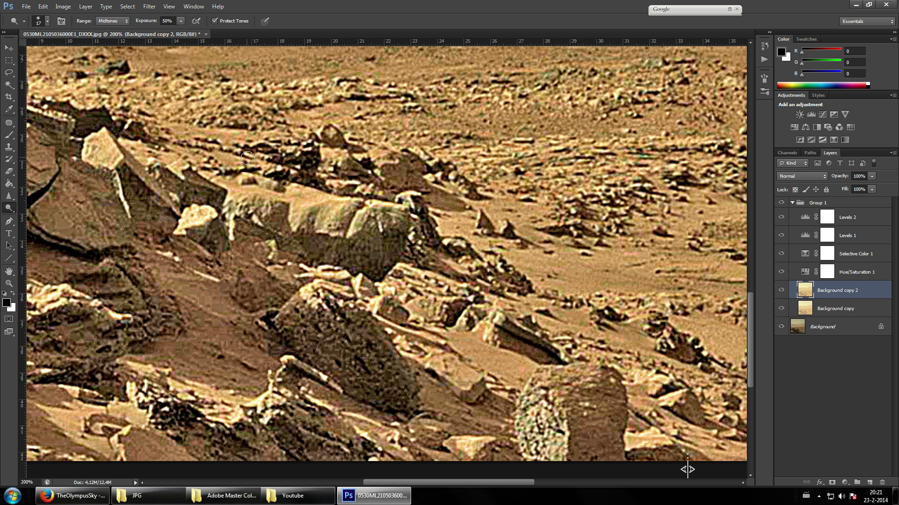
{"action": "left_click", "coordinate": [8, 48]}
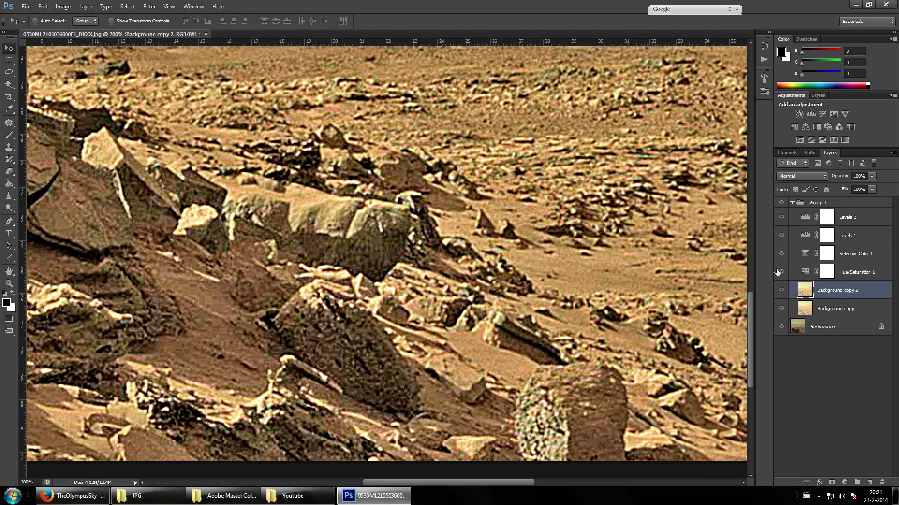
{"action": "left_click", "coordinate": [780, 290]}
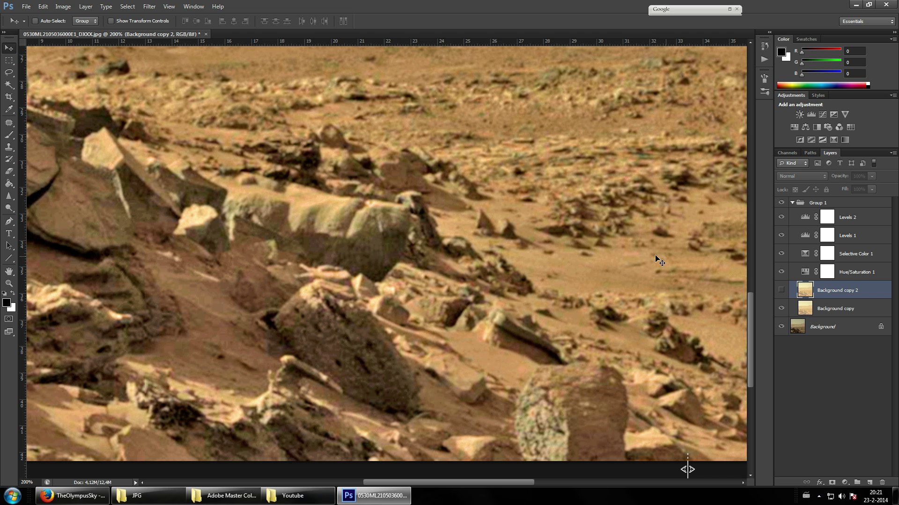
{"action": "left_click", "coordinate": [780, 290]}
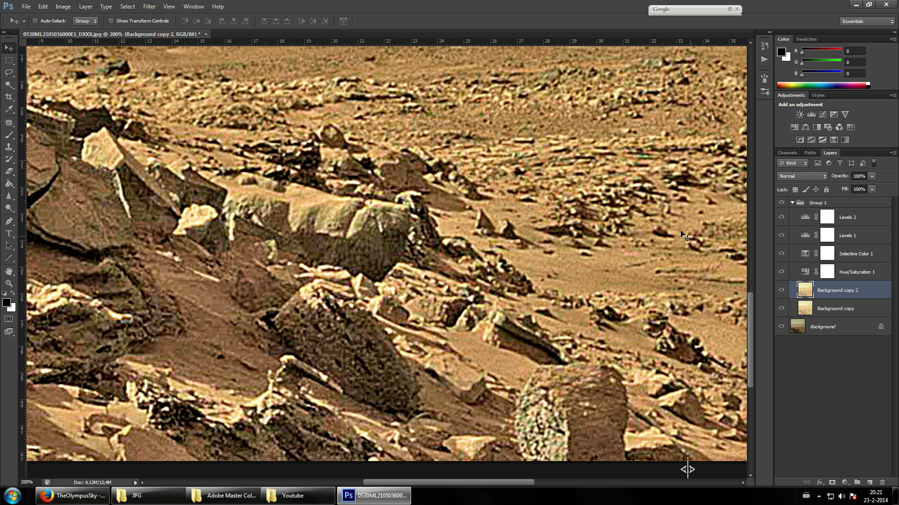
Step: Inspect the sharpened photo at 200% from the foreground rocks up to the distant hills and back
{"action": "scroll", "coordinate": [600, 275], "scroll_direction": "up", "scroll_amount": 2}
{"action": "scroll", "coordinate": [603, 277], "scroll_direction": "up", "scroll_amount": 6}
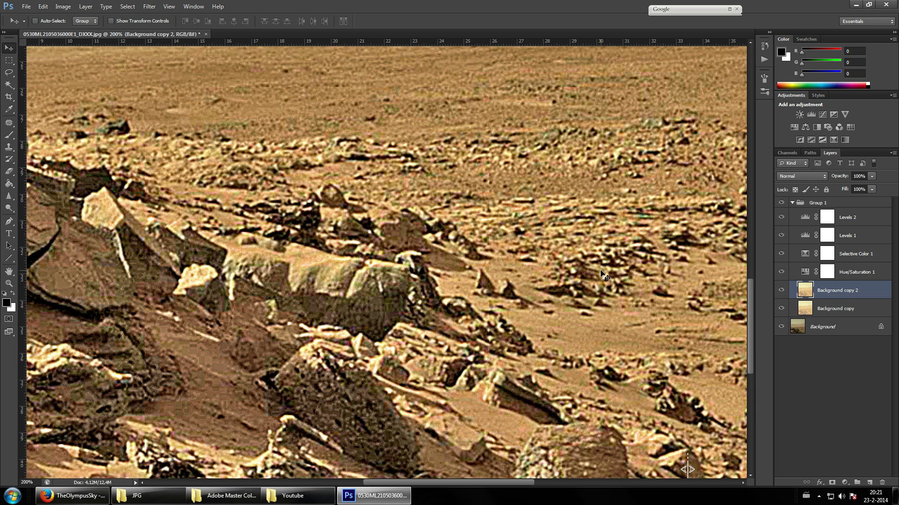
{"action": "scroll", "coordinate": [635, 153], "scroll_direction": "up", "scroll_amount": 4}
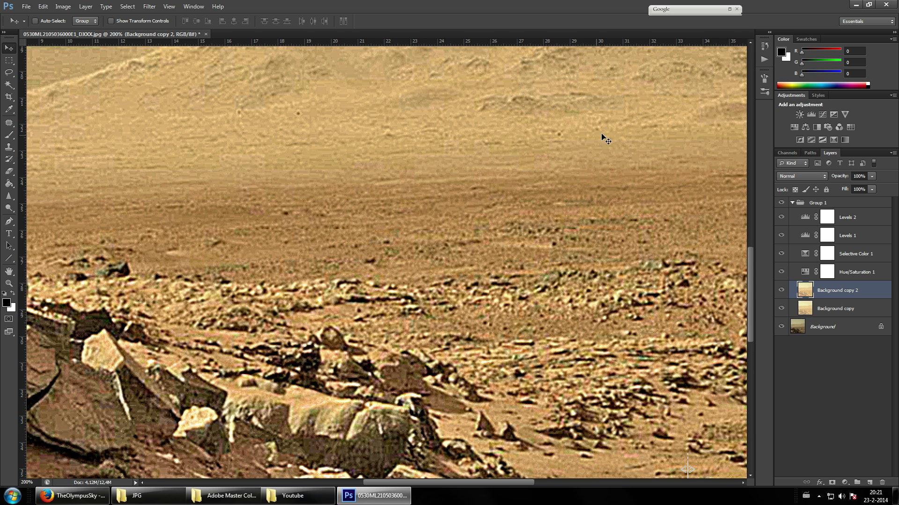
{"action": "scroll", "coordinate": [561, 150], "scroll_direction": "up", "scroll_amount": 2}
{"action": "scroll", "coordinate": [543, 145], "scroll_direction": "up", "scroll_amount": 5}
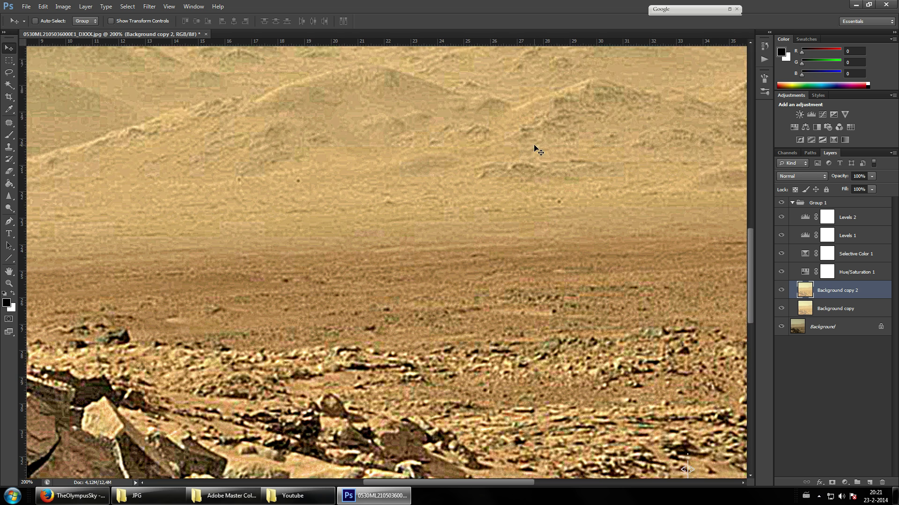
{"action": "scroll", "coordinate": [532, 148], "scroll_direction": "down", "scroll_amount": 10}
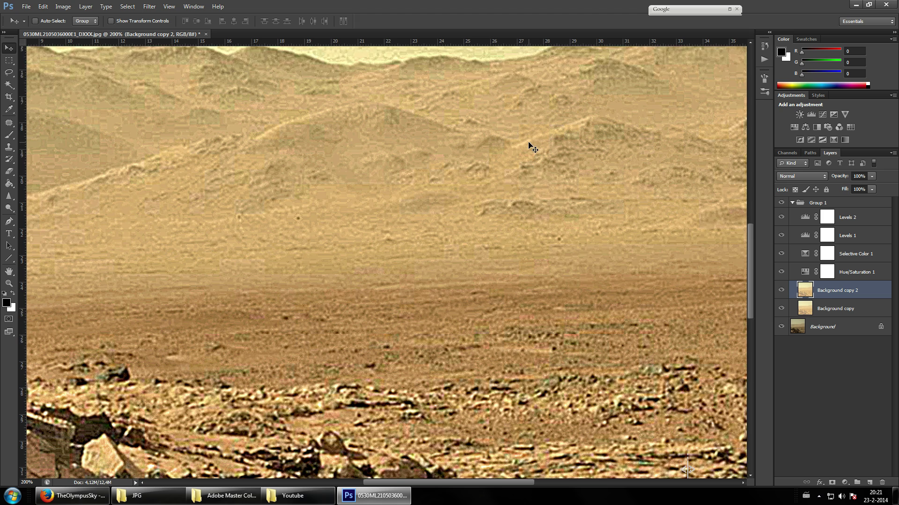
{"action": "scroll", "coordinate": [528, 161], "scroll_direction": "down", "scroll_amount": 8}
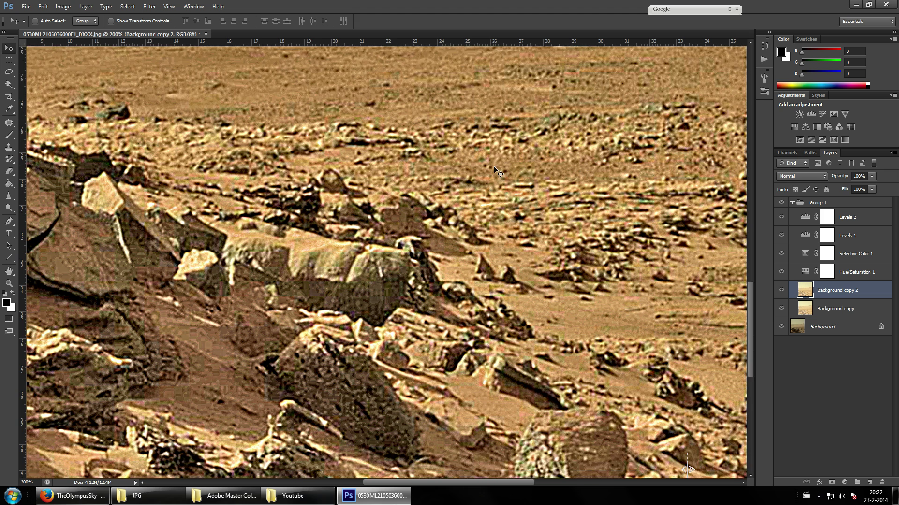
Step: Apply a Field Blur of 2 px to the Background copy 2 layer
{"action": "left_click", "coordinate": [149, 7]}
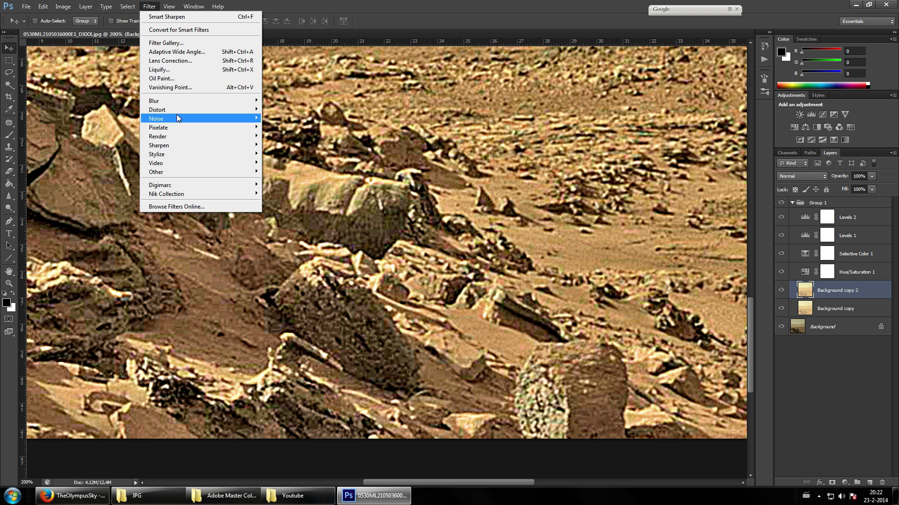
{"action": "mouse_move", "coordinate": [177, 100]}
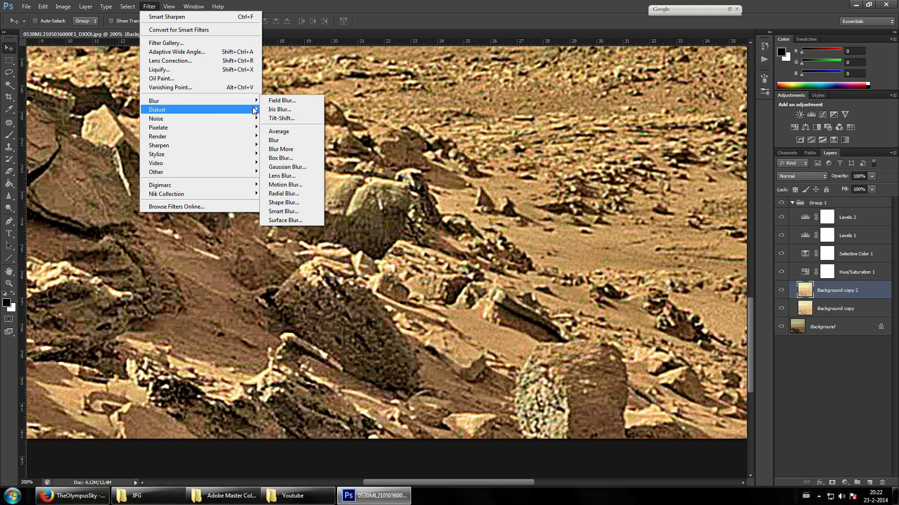
{"action": "left_click", "coordinate": [285, 102]}
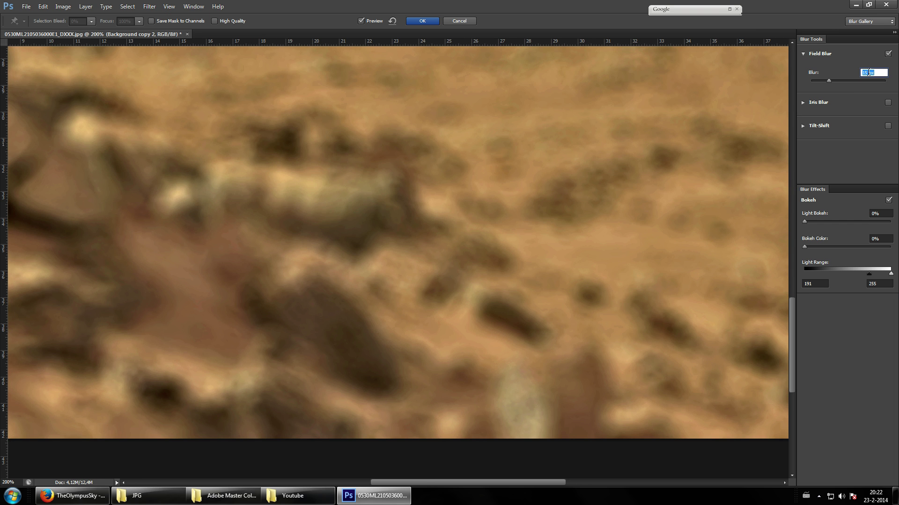
{"action": "double_click", "coordinate": [866, 72]}
{"action": "type", "text": "2"}
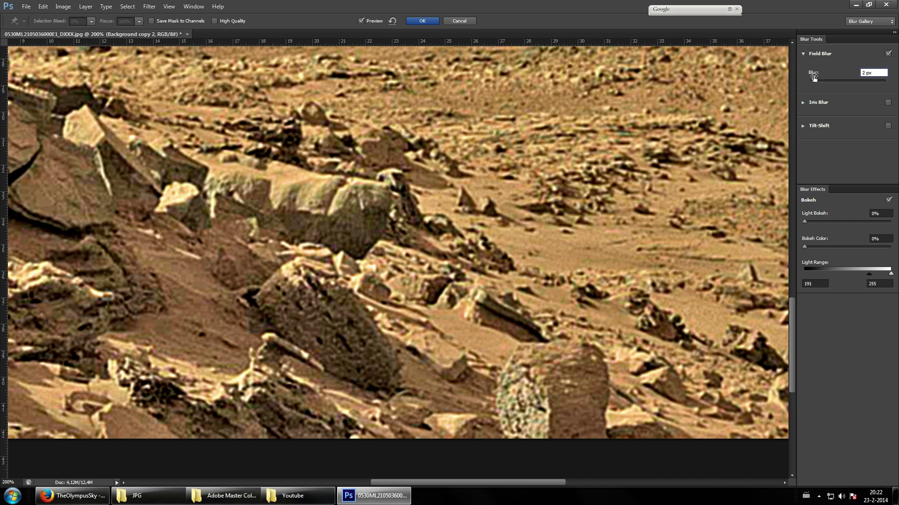
{"action": "left_click", "coordinate": [428, 20]}
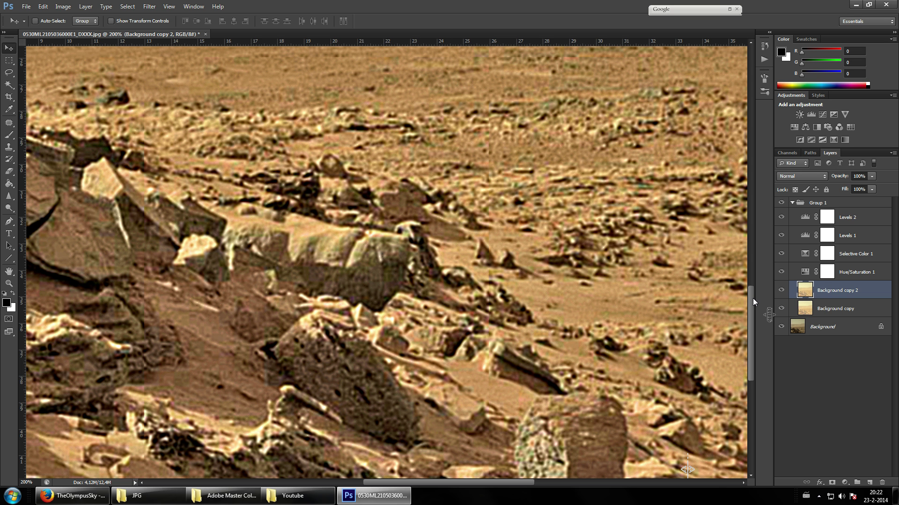
Step: Compare the photo with Background copy 2 hidden and shown, and hide the Background copy layer
{"action": "left_click", "coordinate": [781, 291]}
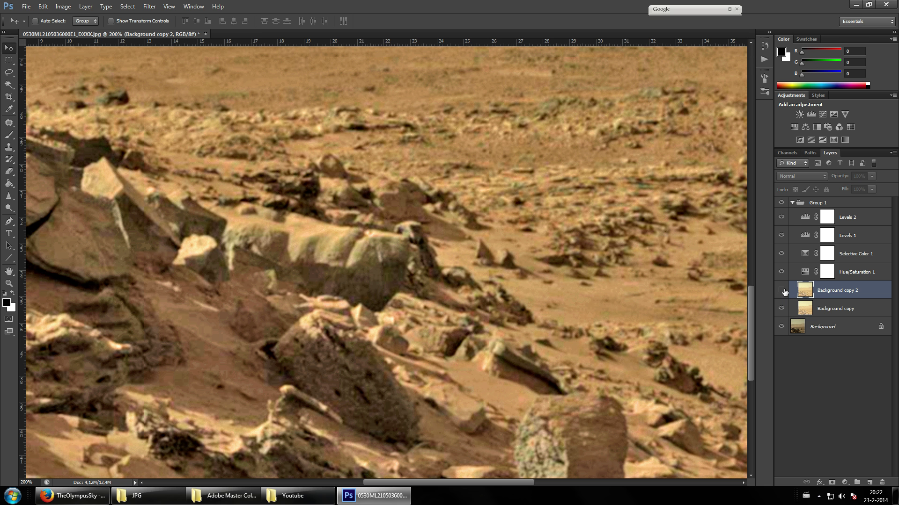
{"action": "left_click", "coordinate": [781, 290]}
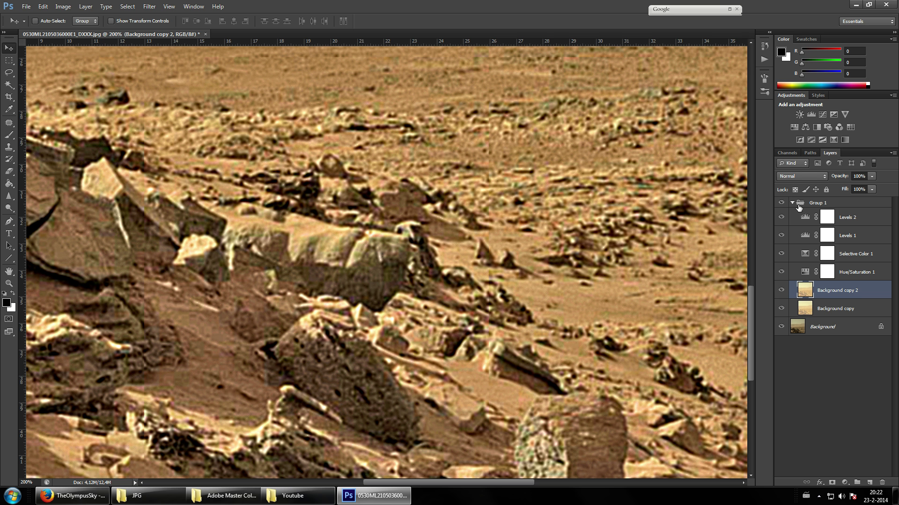
{"action": "left_click", "coordinate": [781, 309]}
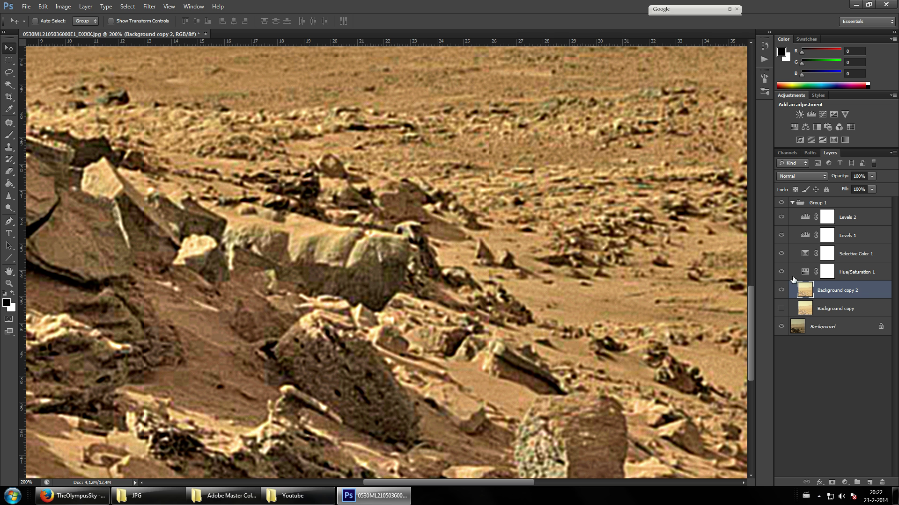
Step: Collapse Group 1, compare the photo with the group hidden and shown, and inspect it at 300% and 100% zoom
{"action": "left_click", "coordinate": [792, 203]}
{"action": "left_click", "coordinate": [792, 203]}
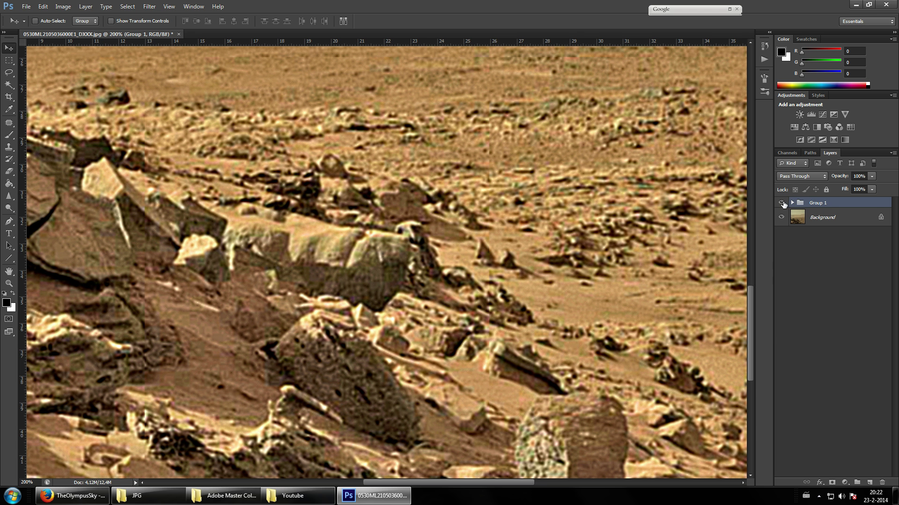
{"action": "left_click", "coordinate": [781, 203]}
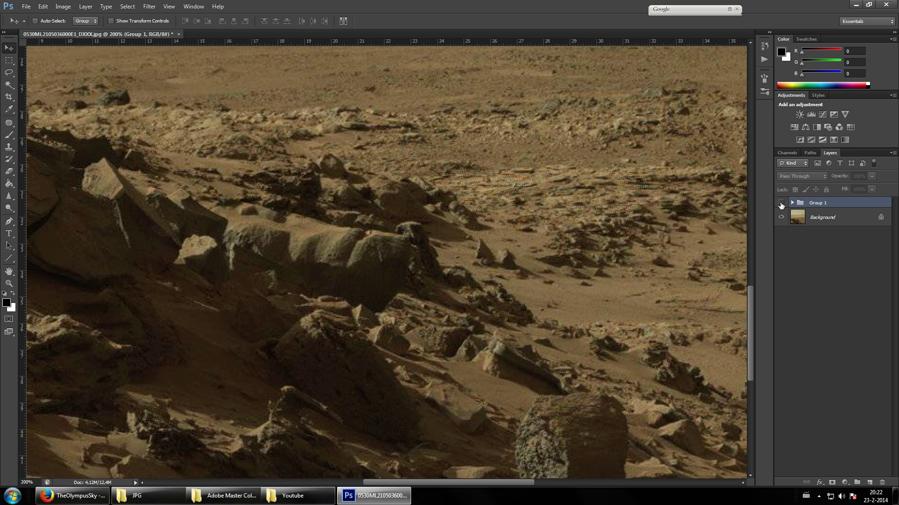
{"action": "left_click", "coordinate": [782, 203]}
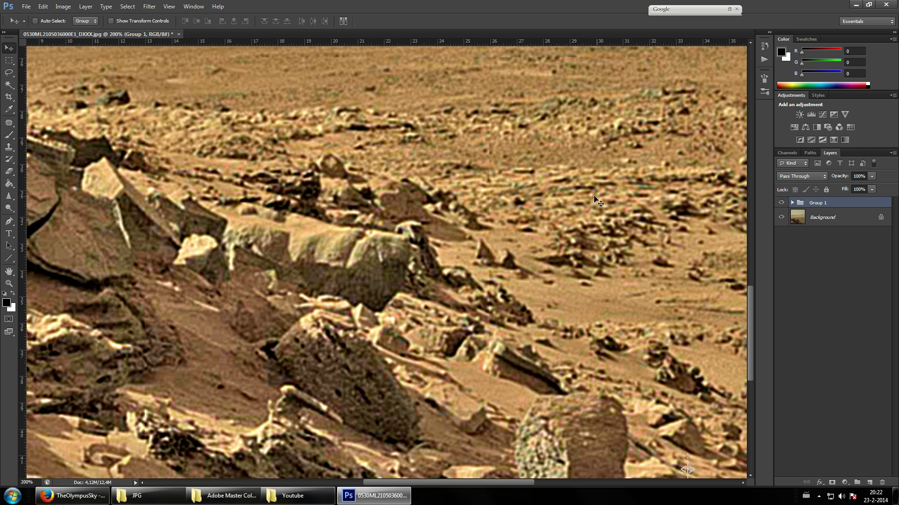
{"action": "scroll", "coordinate": [611, 340], "scroll_direction": "down", "scroll_amount": 3}
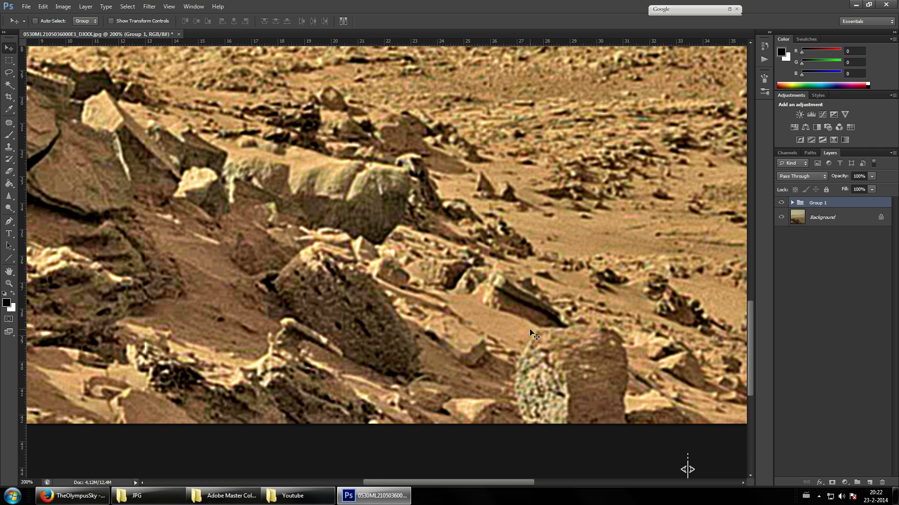
{"action": "key", "text": "ctrl+plus"}
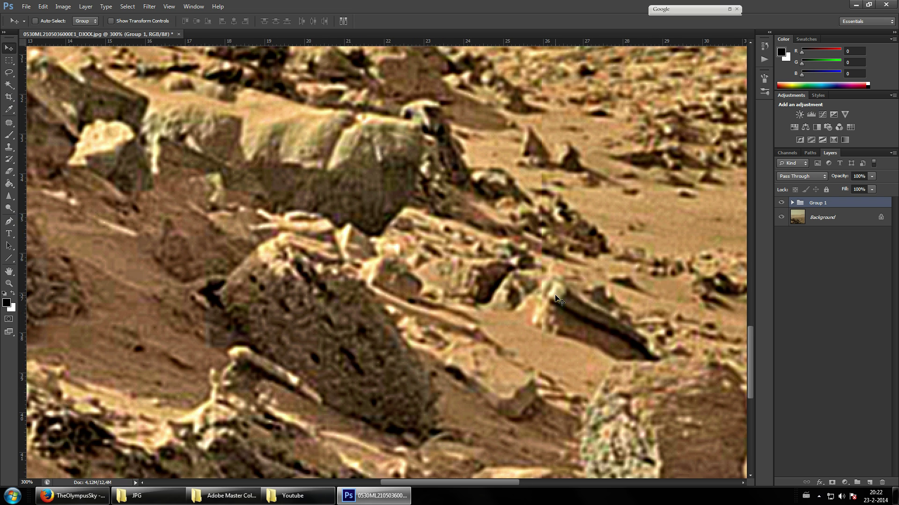
{"action": "key", "text": "ctrl+minus"}
{"action": "key", "text": "ctrl+minus"}
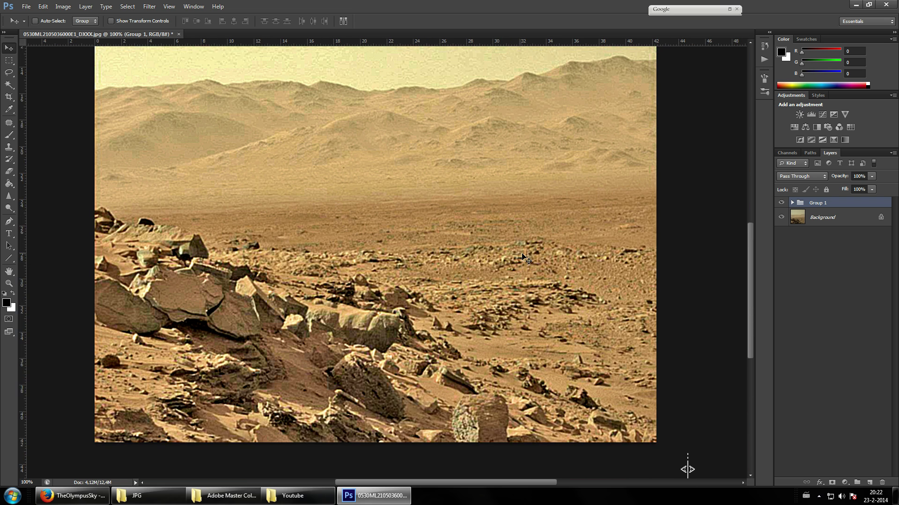
{"action": "scroll", "coordinate": [445, 242], "scroll_direction": "up", "scroll_amount": 2}
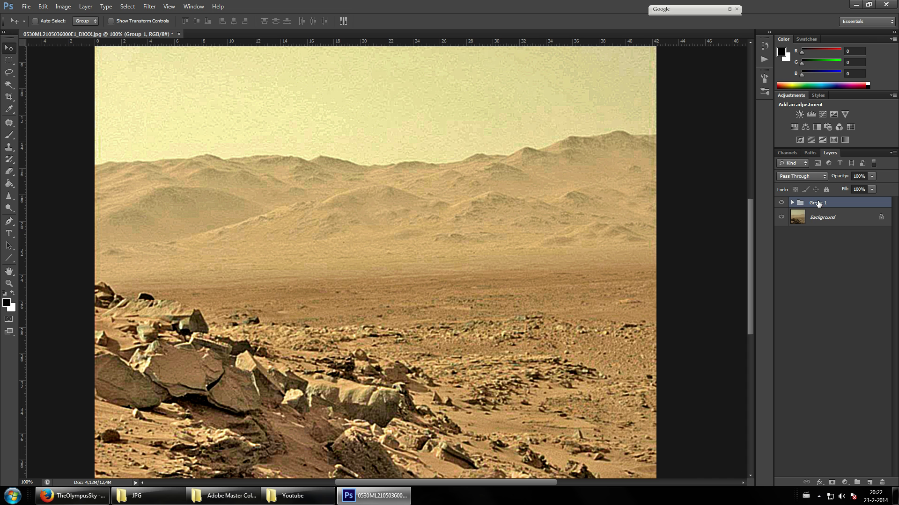
Step: Activate the Dodge tool, select Group 1, and check the photo with the group hidden and shown
{"action": "left_click", "coordinate": [843, 312]}
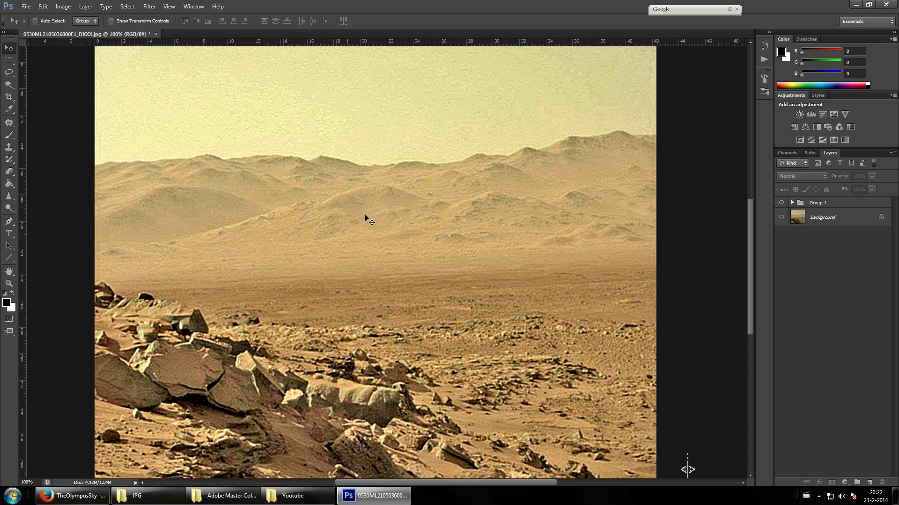
{"action": "left_click", "coordinate": [6, 209]}
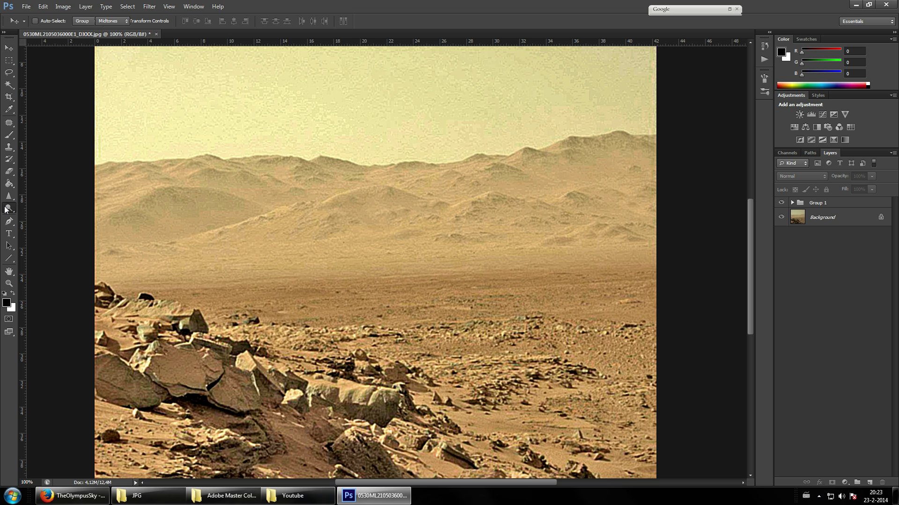
{"action": "left_click", "coordinate": [48, 206]}
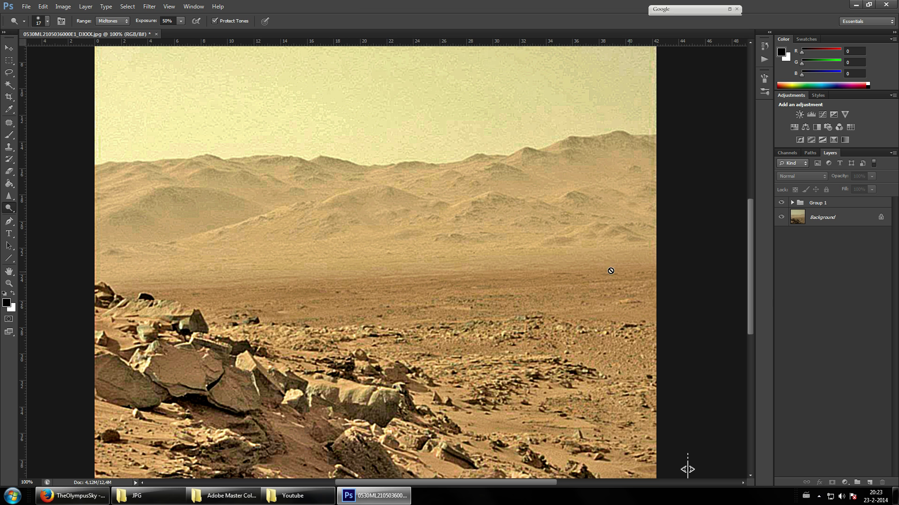
{"action": "left_click", "coordinate": [828, 205]}
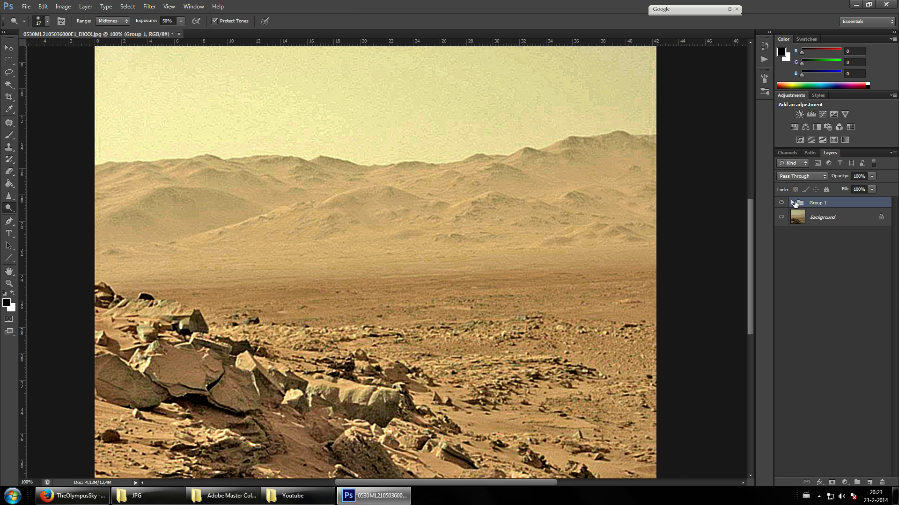
{"action": "left_click", "coordinate": [781, 203]}
{"action": "left_click", "coordinate": [780, 203]}
{"action": "left_click", "coordinate": [792, 203]}
{"action": "left_click", "coordinate": [792, 202]}
Step: Duplicate Group 1, merge the duplicate group into a single layer, and expand the original group
{"action": "right_click", "coordinate": [825, 205]}
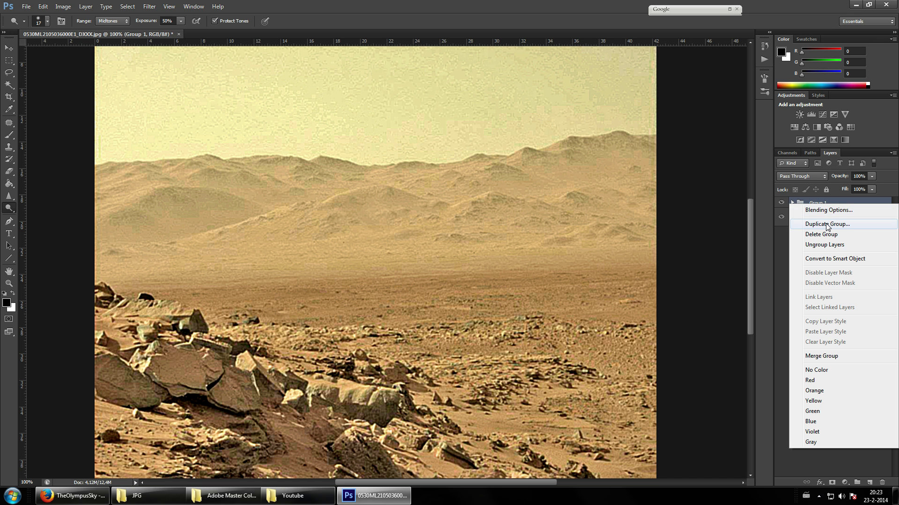
{"action": "left_click", "coordinate": [826, 224]}
{"action": "key", "text": "Return"}
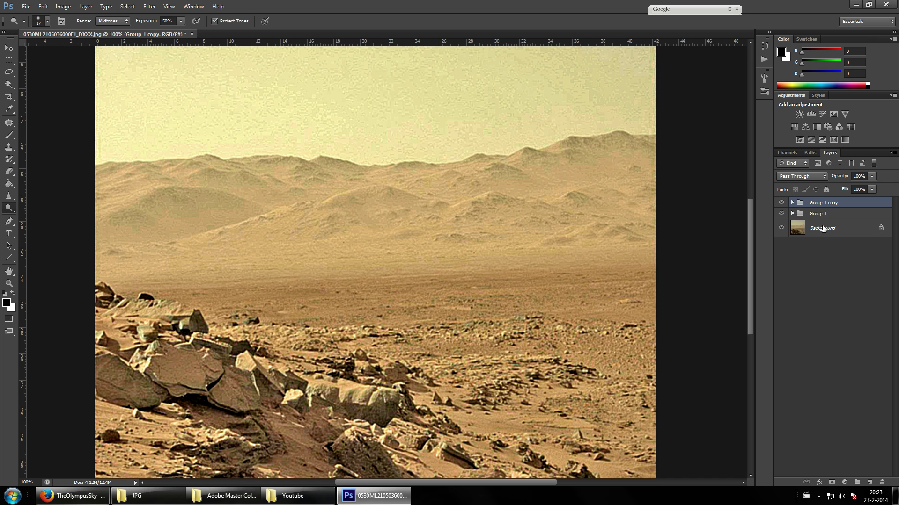
{"action": "right_click", "coordinate": [825, 204]}
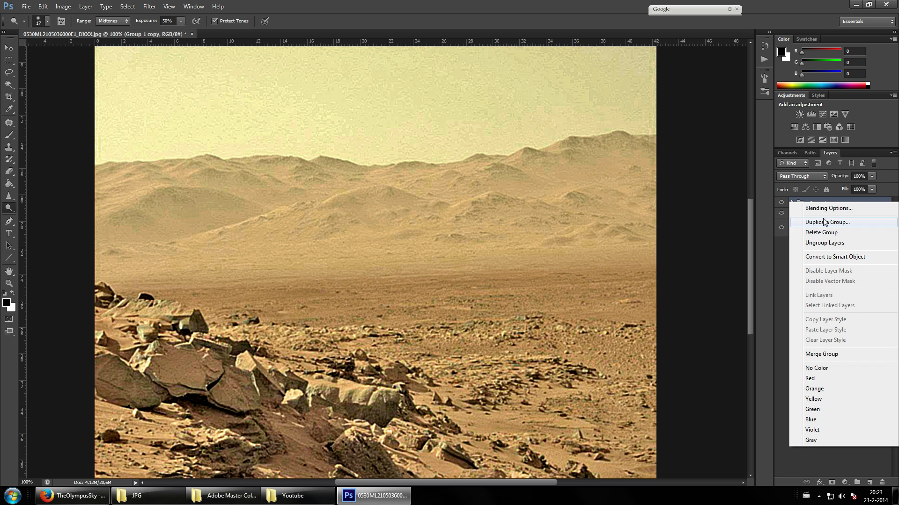
{"action": "left_click", "coordinate": [832, 354]}
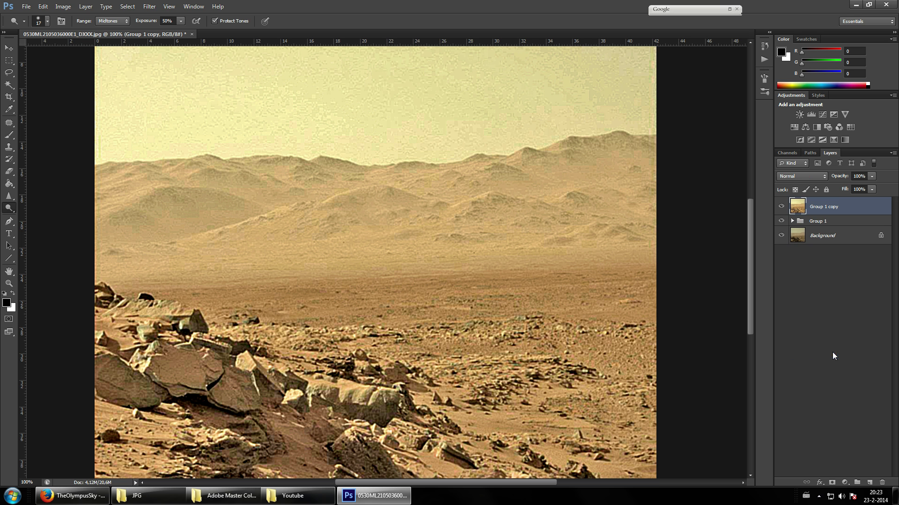
{"action": "left_click", "coordinate": [792, 221]}
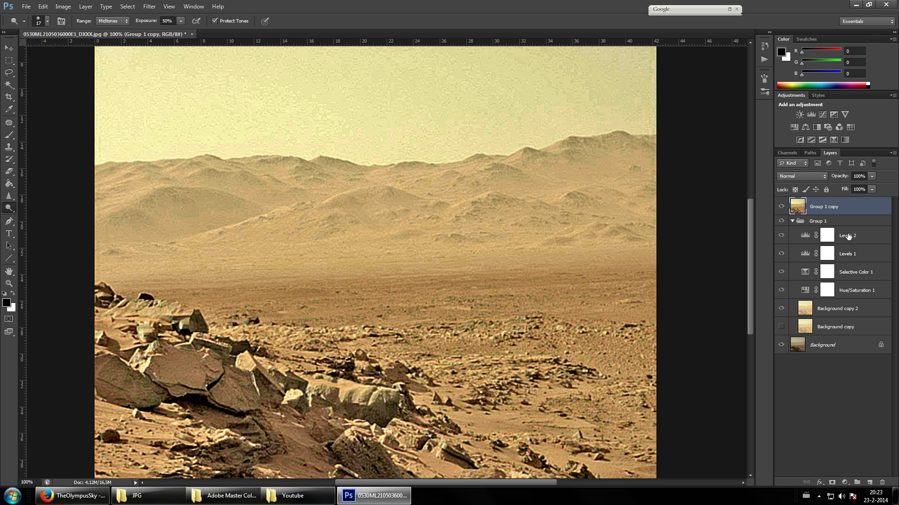
Step: Collapse Group 1 and copy the full-width band of distant hills from Group 1 copy onto a new layer
{"action": "left_click", "coordinate": [793, 221]}
{"action": "left_click", "coordinate": [793, 221]}
{"action": "left_click", "coordinate": [793, 222]}
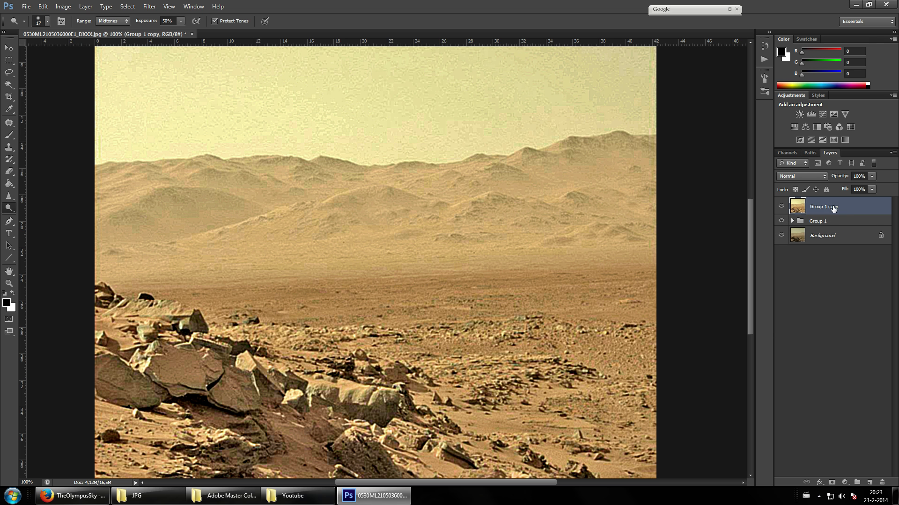
{"action": "key", "text": "m"}
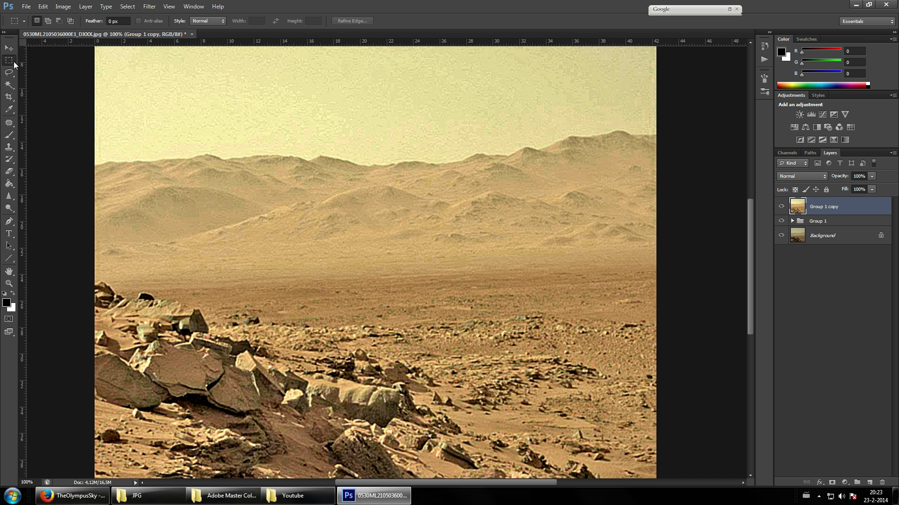
{"action": "left_click_drag", "start_coordinate": [657, 123], "coordinate": [70, 275]}
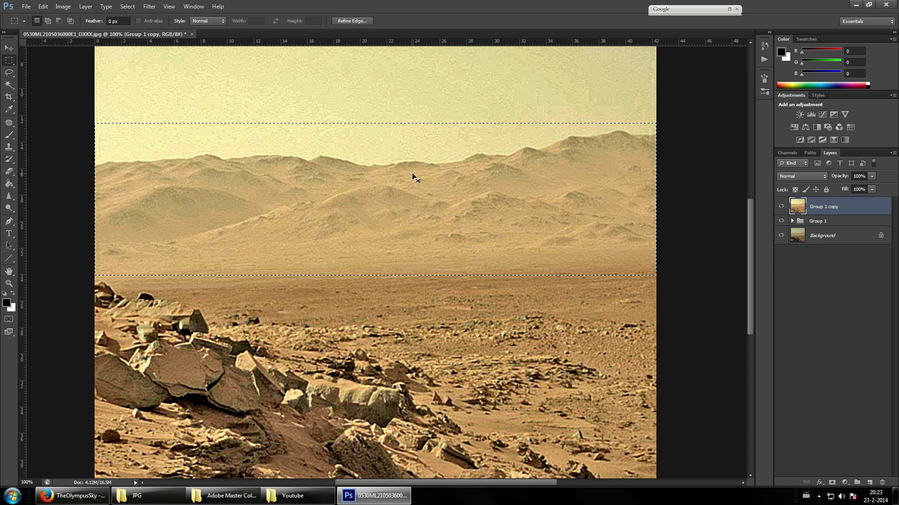
{"action": "key", "text": "ctrl+j"}
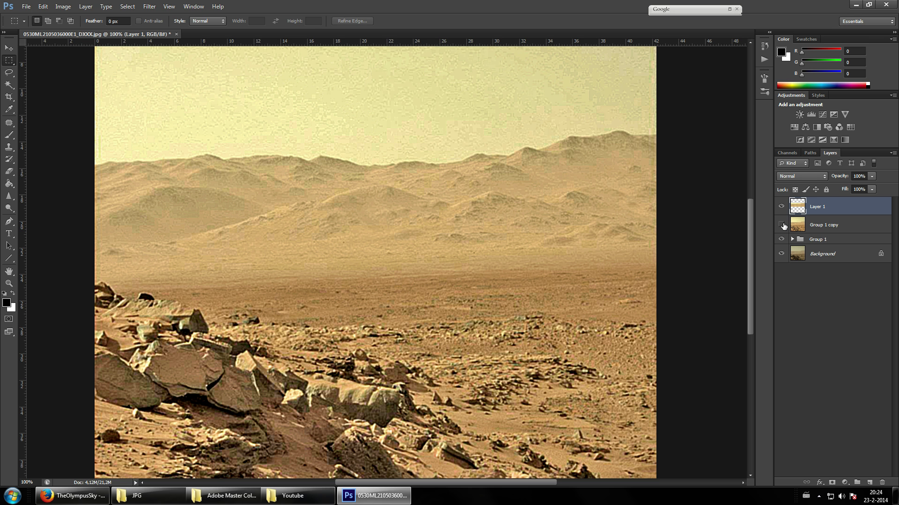
Step: Hide Group 1 copy and Group 1, and check the copied hill strip with the Background layer hidden and shown
{"action": "left_click", "coordinate": [781, 225]}
{"action": "left_click", "coordinate": [846, 483]}
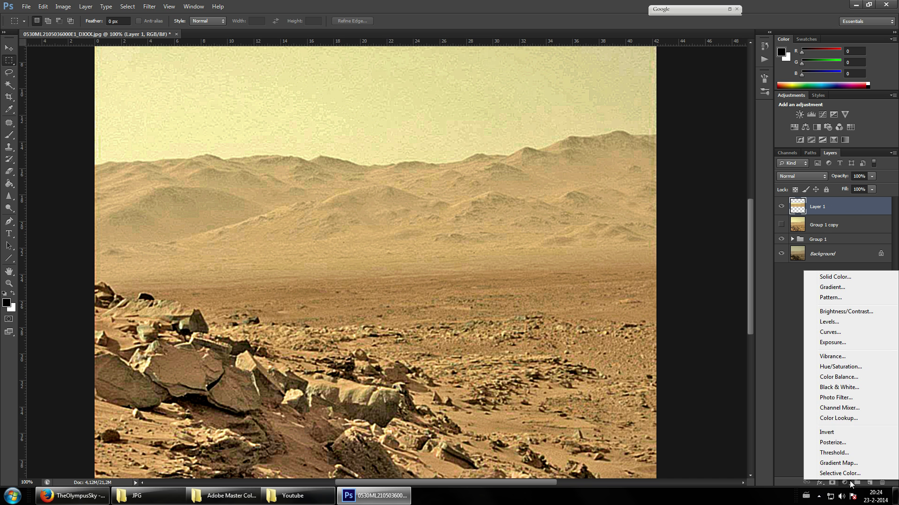
{"action": "left_click", "coordinate": [845, 483]}
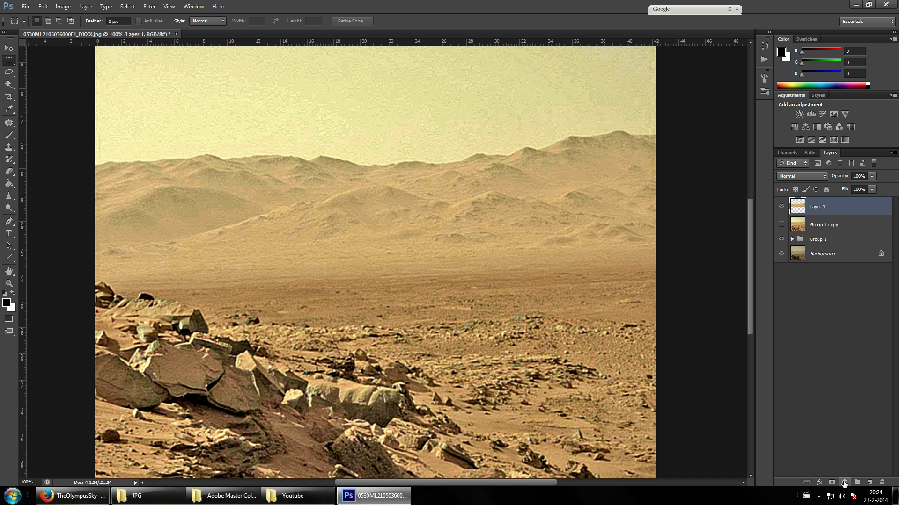
{"action": "left_click", "coordinate": [844, 484]}
{"action": "left_click", "coordinate": [844, 483]}
{"action": "left_click", "coordinate": [844, 484]}
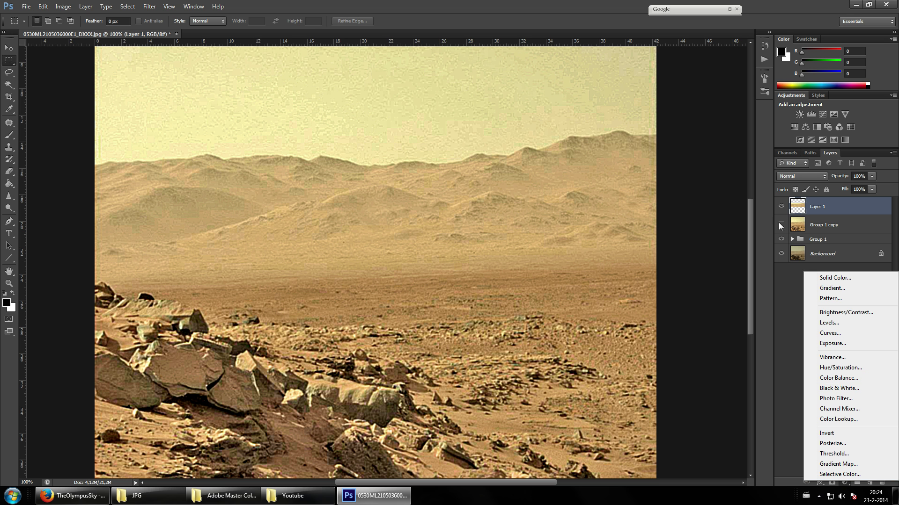
{"action": "left_click", "coordinate": [780, 240]}
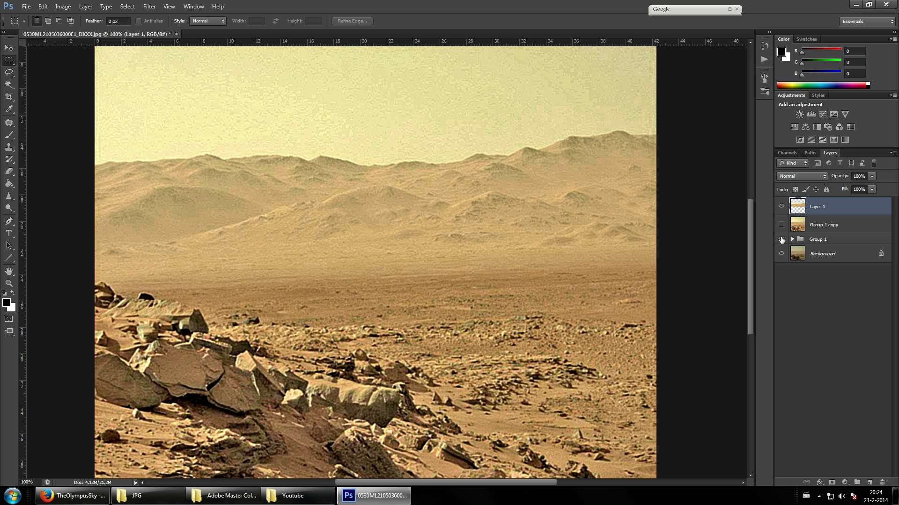
{"action": "left_click", "coordinate": [780, 254]}
{"action": "left_click", "coordinate": [782, 240]}
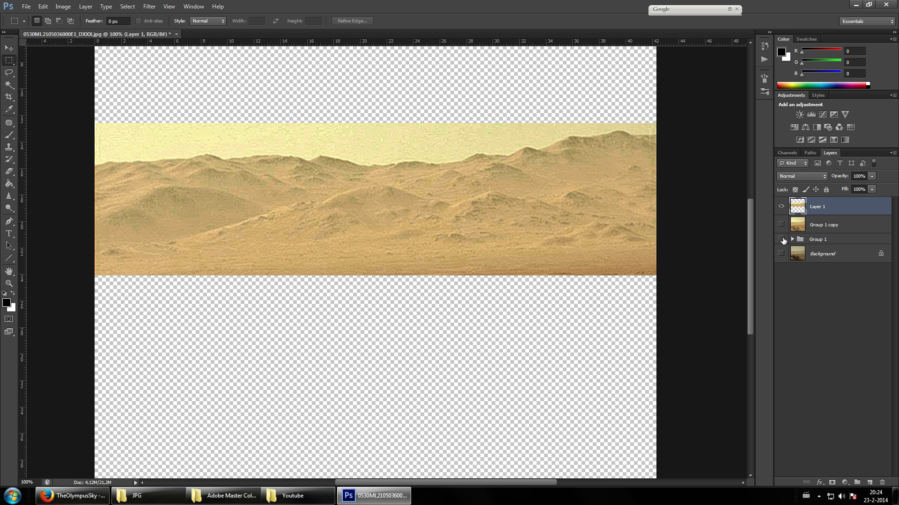
{"action": "left_click", "coordinate": [780, 254]}
{"action": "left_click", "coordinate": [782, 240]}
{"action": "left_click", "coordinate": [780, 253]}
{"action": "left_click", "coordinate": [781, 254]}
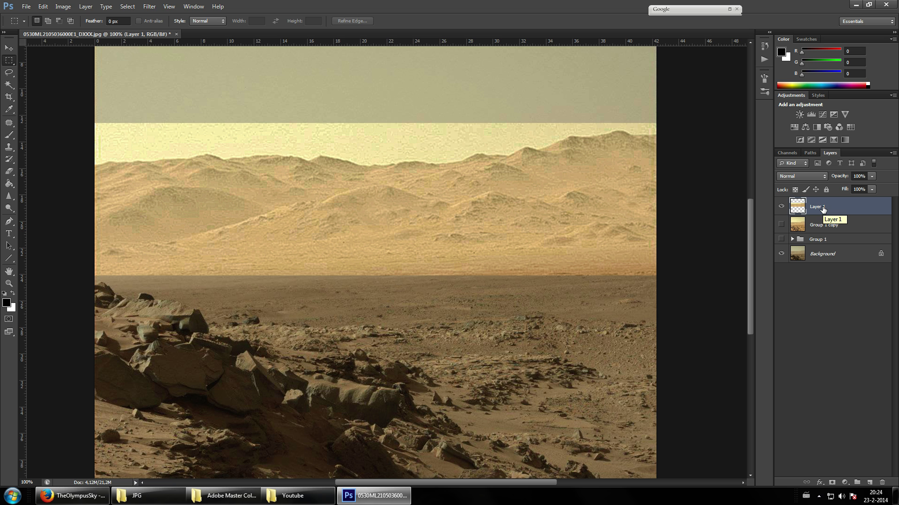
Step: Add an Invert adjustment layer above Layer 1 and apply a 3 px Field Blur to Layer 1
{"action": "left_click", "coordinate": [845, 482]}
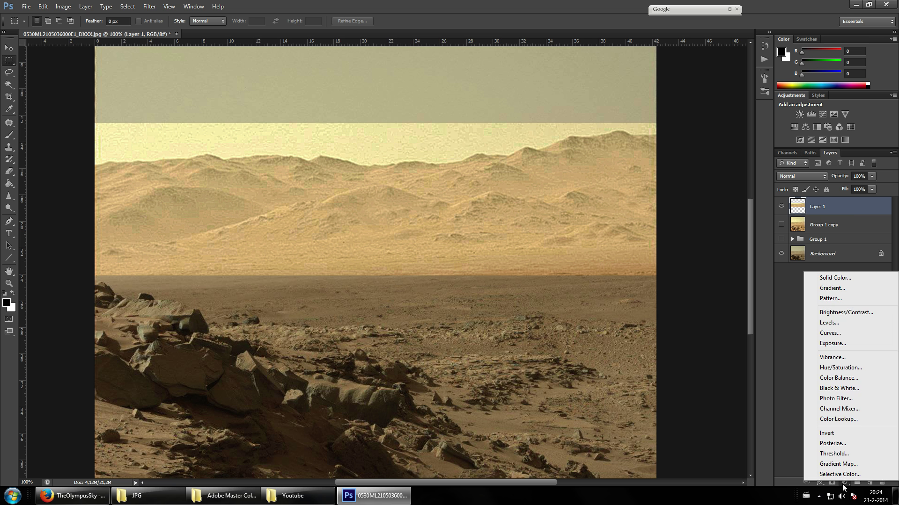
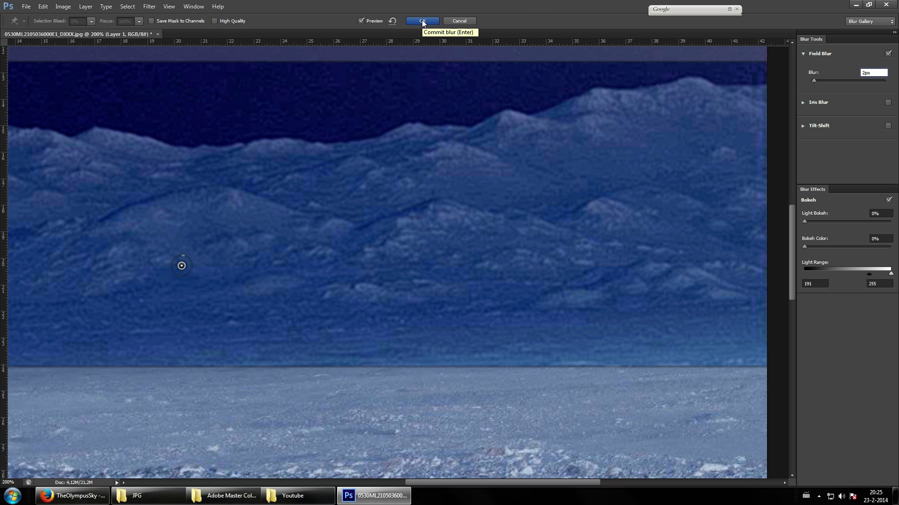
{"action": "type", "text": "3"}
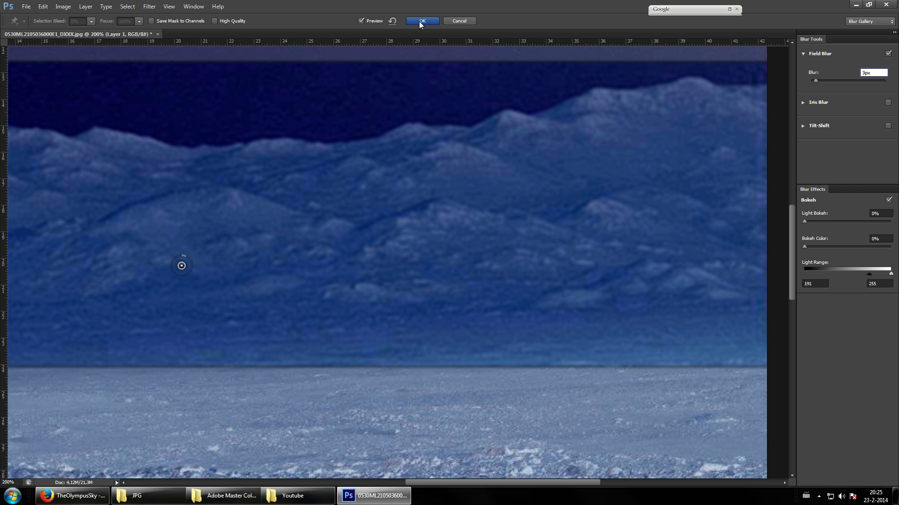
{"action": "left_click", "coordinate": [420, 22]}
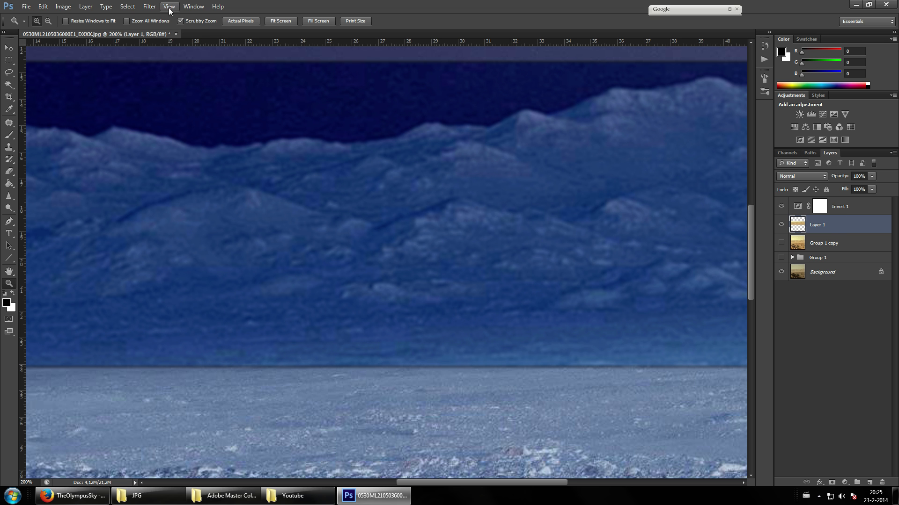
Step: Apply Smart Sharpen to Layer 1 with amount 56%, radius 2.0 px and Gaussian Blur removal
{"action": "left_click", "coordinate": [148, 6]}
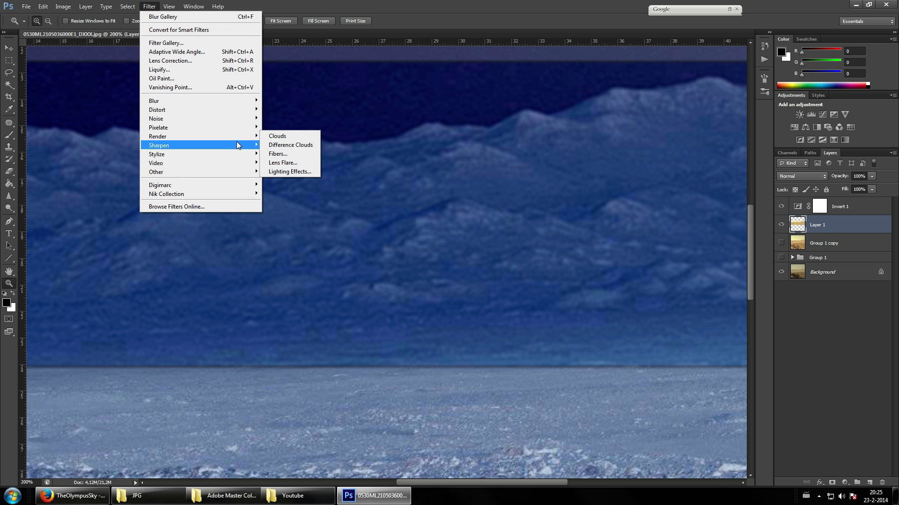
{"action": "mouse_move", "coordinate": [239, 144]}
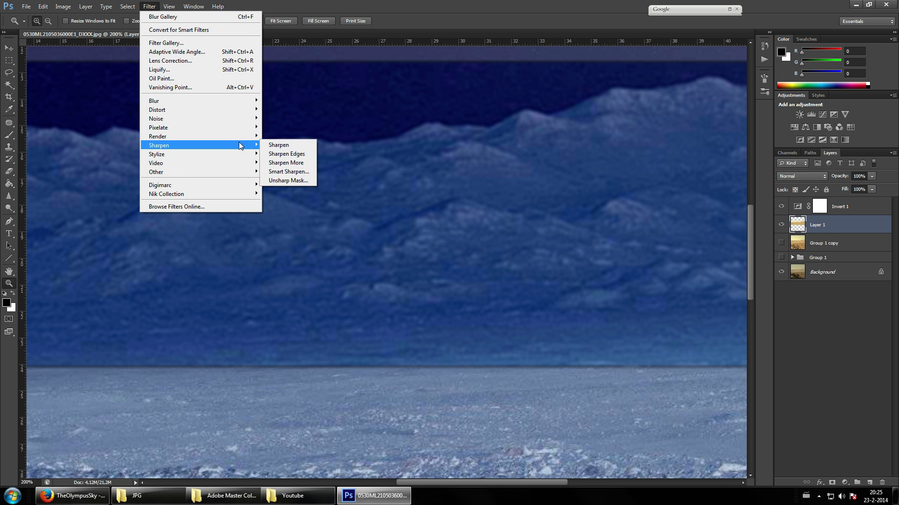
{"action": "left_click", "coordinate": [290, 171]}
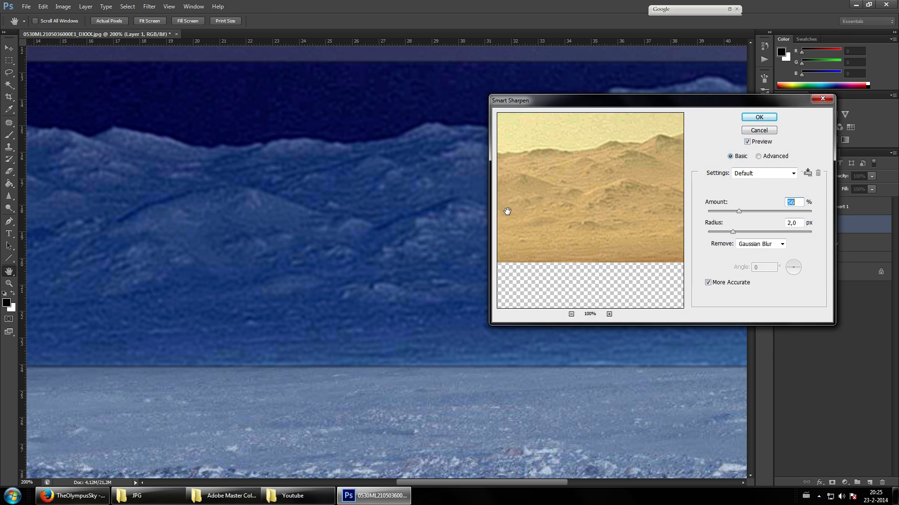
{"action": "left_click", "coordinate": [763, 121]}
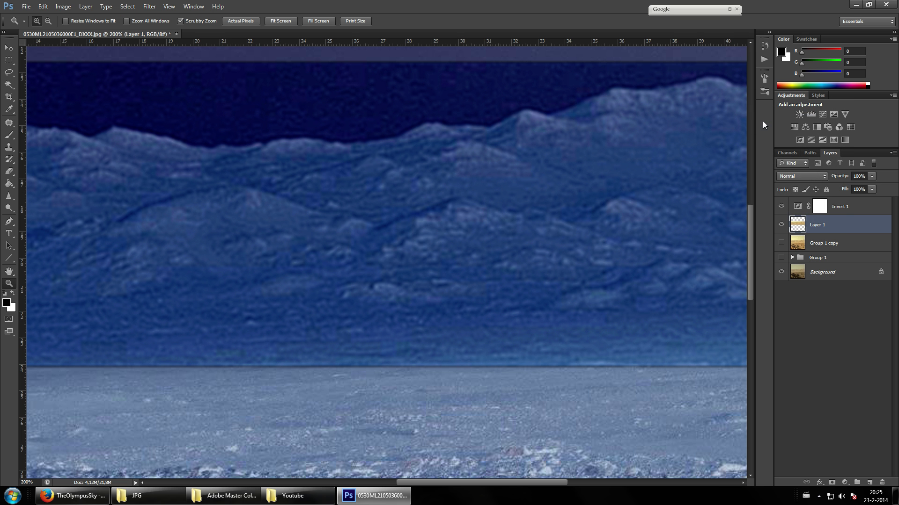
Step: Duplicate Layer 1 under its default copy name
{"action": "right_click", "coordinate": [825, 224]}
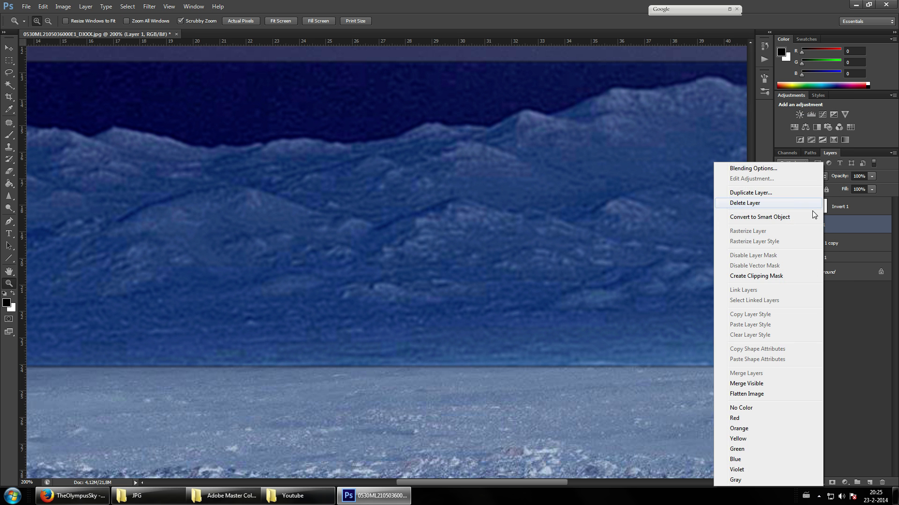
{"action": "left_click", "coordinate": [788, 196]}
{"action": "key", "text": "Return"}
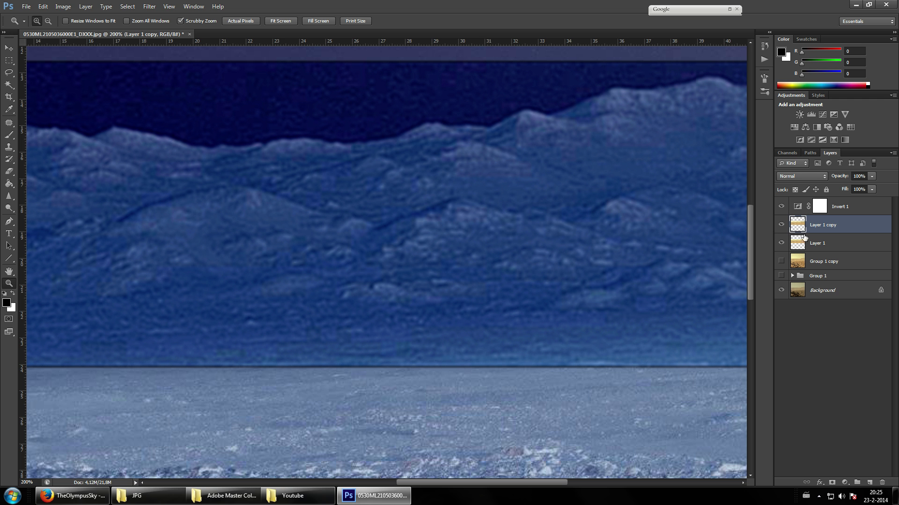
Step: Apply Smart Sharpen to Layer 1 copy with amount 56%, radius 2.0 px and Gaussian Blur removal
{"action": "left_click", "coordinate": [128, 6]}
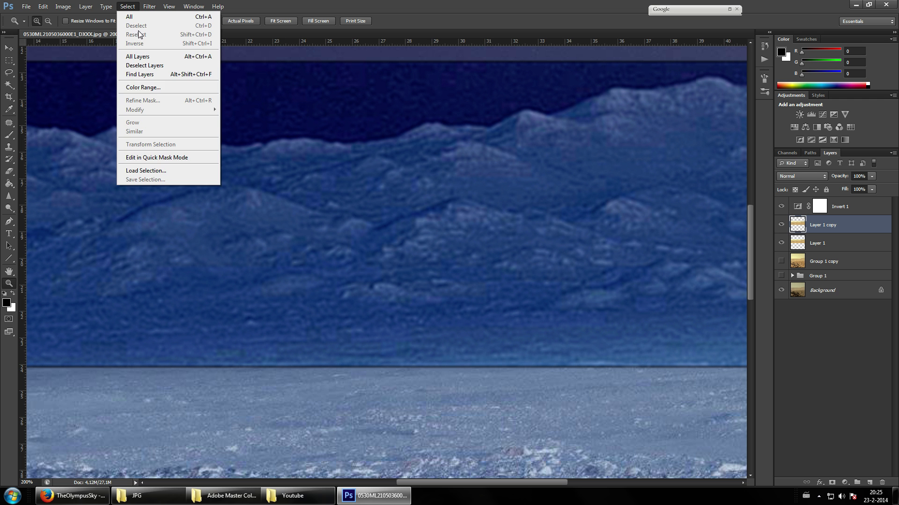
{"action": "mouse_move", "coordinate": [149, 9]}
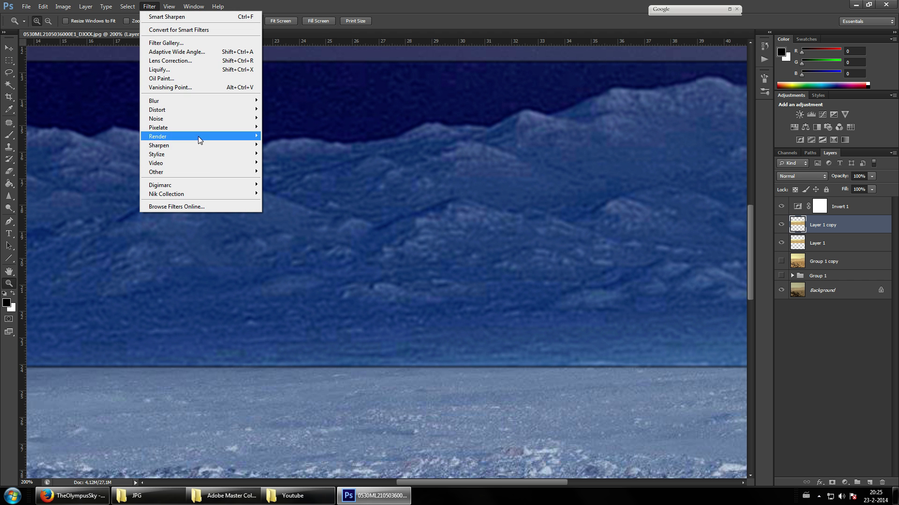
{"action": "mouse_move", "coordinate": [225, 144]}
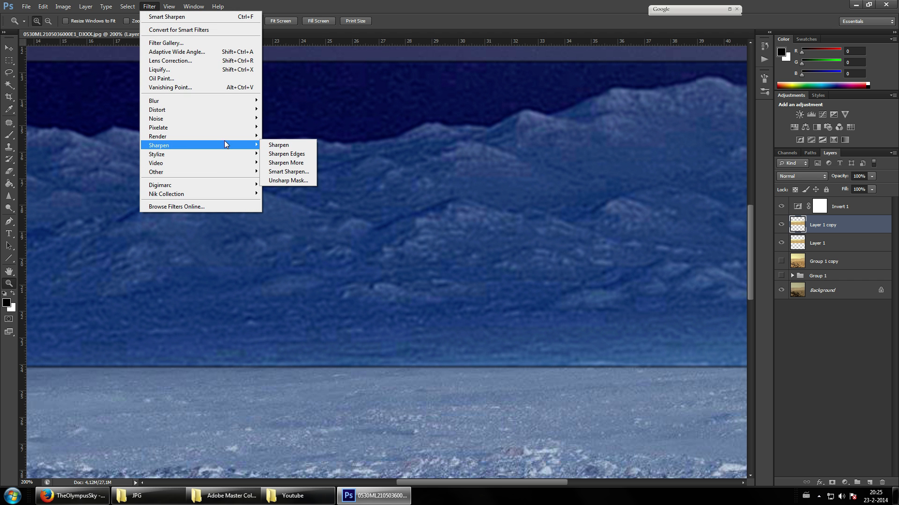
{"action": "left_click", "coordinate": [289, 172]}
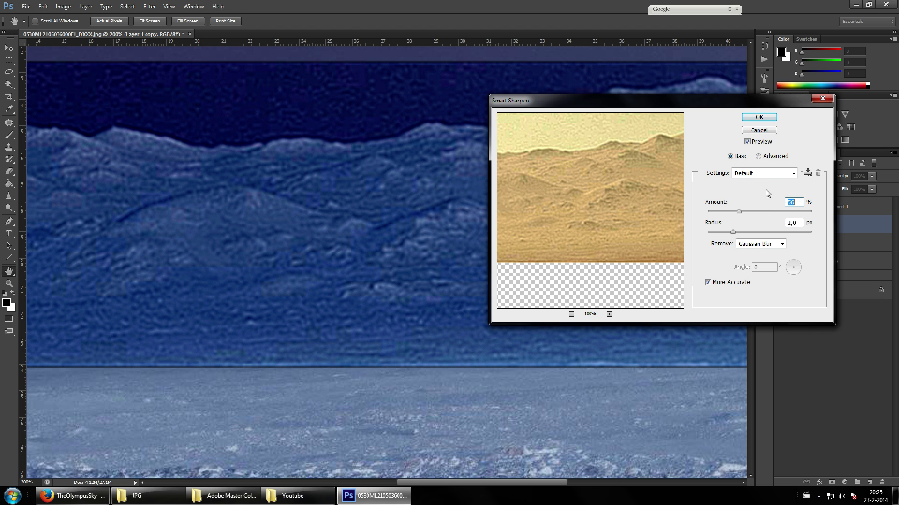
{"action": "left_click", "coordinate": [759, 117]}
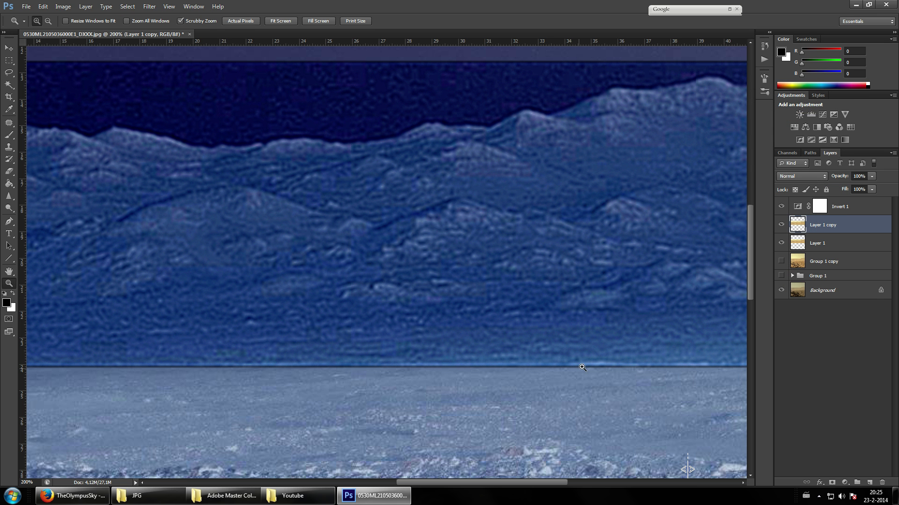
Step: Hide Layer 1 and select Layer 1 copy as the layer to retouch
{"action": "left_click_drag", "start_coordinate": [517, 483], "coordinate": [544, 485]}
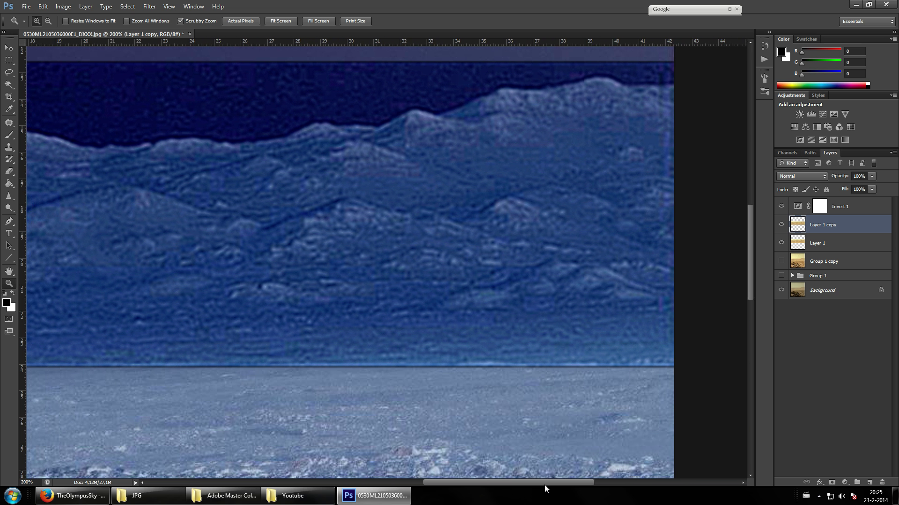
{"action": "left_click", "coordinate": [850, 208]}
{"action": "left_click", "coordinate": [780, 243]}
{"action": "left_click", "coordinate": [816, 247]}
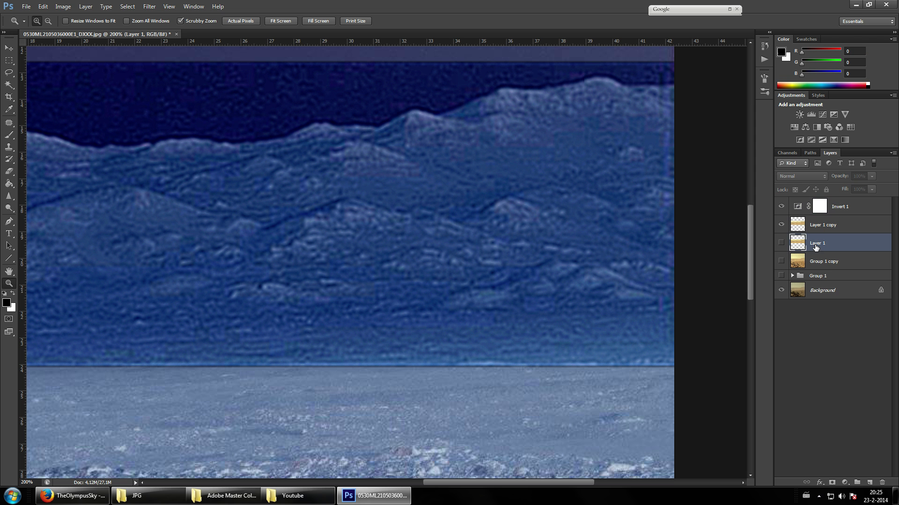
{"action": "left_click", "coordinate": [780, 243]}
{"action": "left_click", "coordinate": [781, 243]}
{"action": "left_click", "coordinate": [852, 210]}
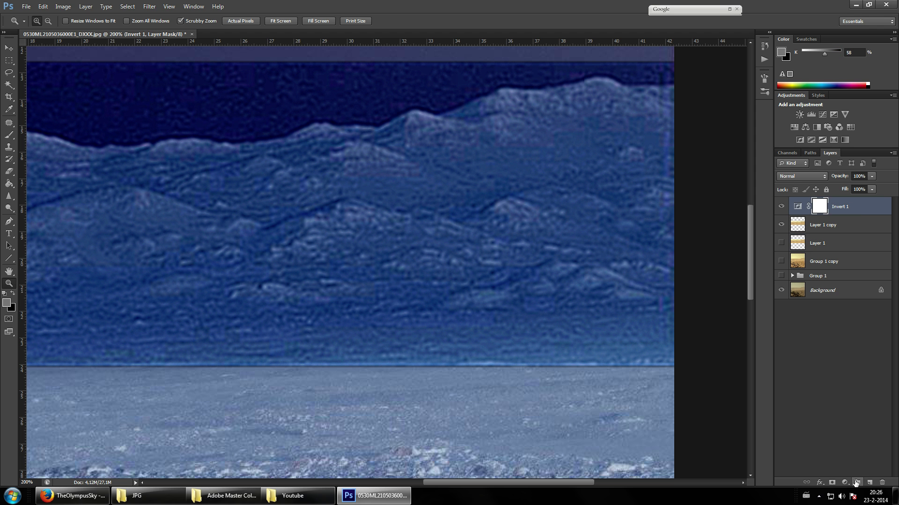
{"action": "left_click", "coordinate": [836, 224]}
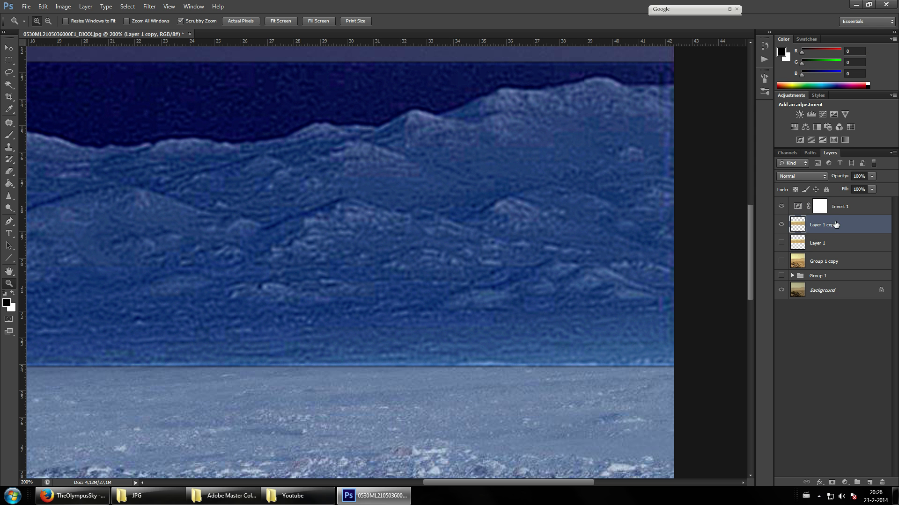
Step: Burn the ridge slopes of the hills on Layer 1 copy with a 24 px brush, Midtones range and 50% exposure
{"action": "left_click", "coordinate": [9, 209]}
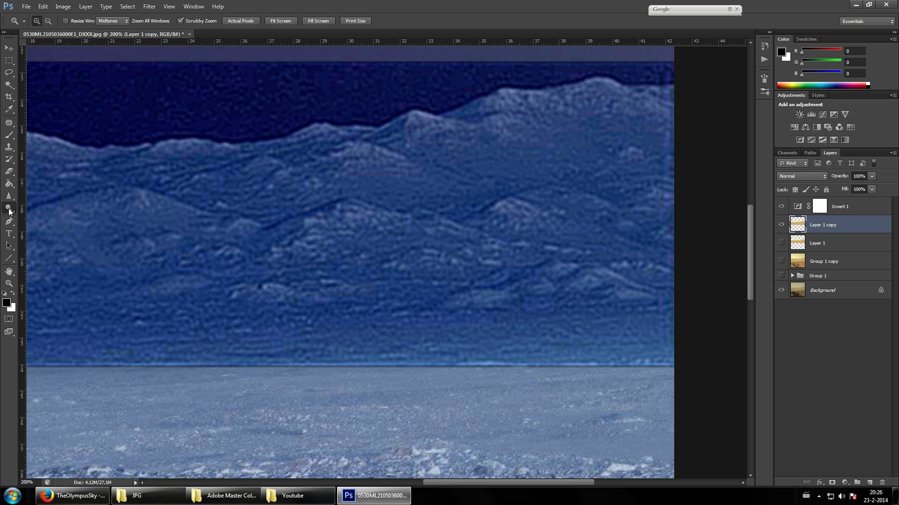
{"action": "left_click", "coordinate": [34, 216]}
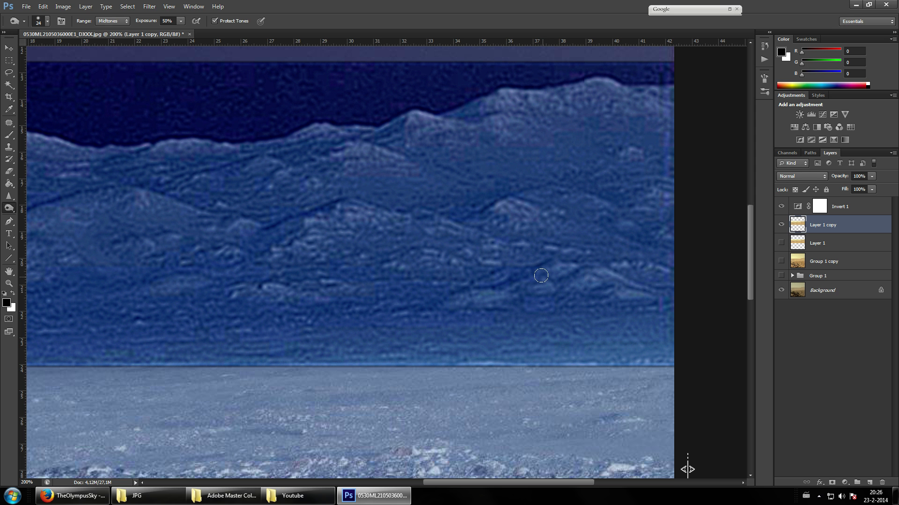
{"action": "mouse_move", "coordinate": [450, 300]}
{"action": "left_mouse_down"}
{"action": "mouse_move", "coordinate": [511, 267]}
{"action": "mouse_move", "coordinate": [568, 259]}
{"action": "mouse_move", "coordinate": [468, 288]}
{"action": "left_mouse_up"}
{"action": "mouse_move", "coordinate": [274, 229]}
{"action": "left_mouse_down"}
{"action": "mouse_move", "coordinate": [355, 193]}
{"action": "mouse_move", "coordinate": [262, 228]}
{"action": "left_mouse_up"}
{"action": "mouse_move", "coordinate": [422, 129]}
{"action": "left_mouse_down"}
{"action": "mouse_move", "coordinate": [400, 119]}
{"action": "mouse_move", "coordinate": [370, 135]}
{"action": "mouse_move", "coordinate": [396, 133]}
{"action": "mouse_move", "coordinate": [120, 198]}
{"action": "mouse_move", "coordinate": [156, 169]}
{"action": "mouse_move", "coordinate": [37, 206]}
{"action": "left_mouse_up"}
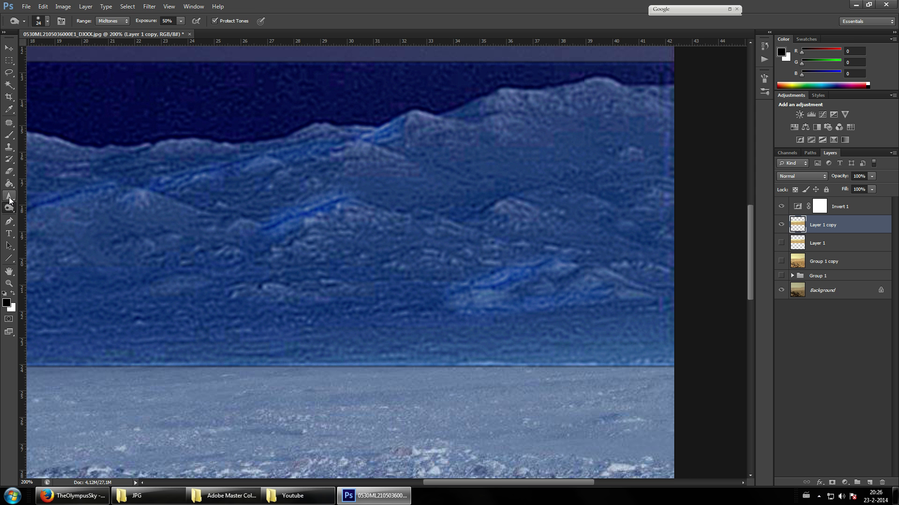
Step: Sharpen the low rocky outcrops in the right part of Layer 1 copy with the Sharpen tool, raising its strength to 31%
{"action": "left_click", "coordinate": [9, 198]}
{"action": "left_click", "coordinate": [52, 204]}
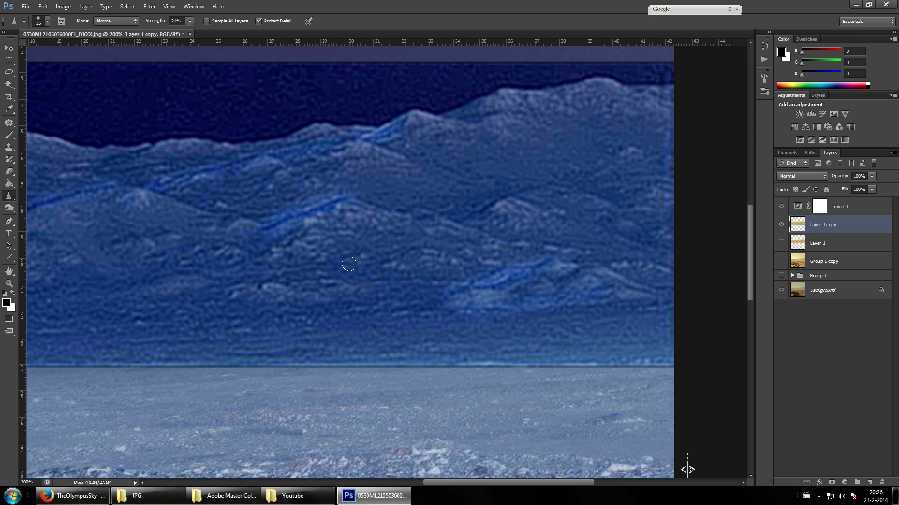
{"action": "mouse_move", "coordinate": [524, 251]}
{"action": "left_mouse_down"}
{"action": "mouse_move", "coordinate": [449, 281]}
{"action": "mouse_move", "coordinate": [487, 272]}
{"action": "mouse_move", "coordinate": [495, 280]}
{"action": "mouse_move", "coordinate": [499, 266]}
{"action": "left_mouse_up"}
{"action": "left_click", "coordinate": [189, 21]}
{"action": "left_click", "coordinate": [402, 244]}
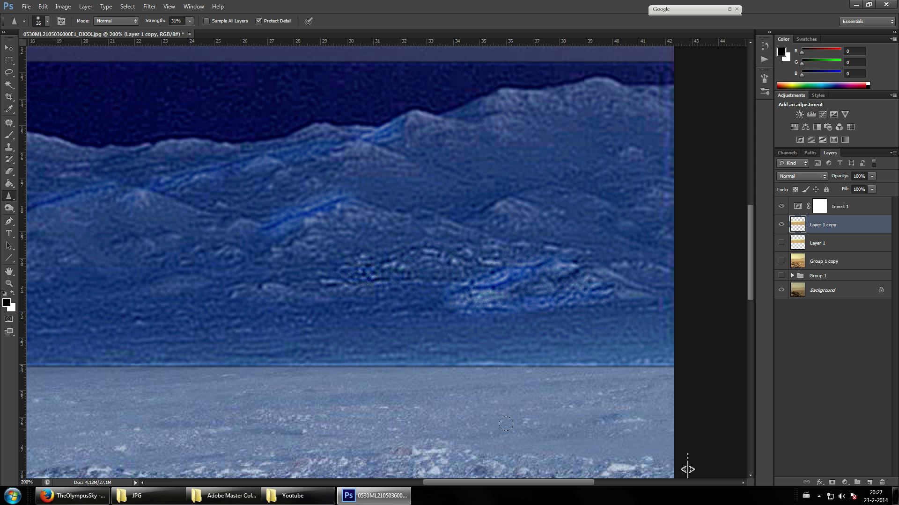
Step: Add a Brightness/Contrast adjustment layer above Layer 1 copy with brightness 6 and contrast -12
{"action": "left_click_drag", "start_coordinate": [510, 482], "coordinate": [420, 484]}
{"action": "right_click", "coordinate": [420, 484]}
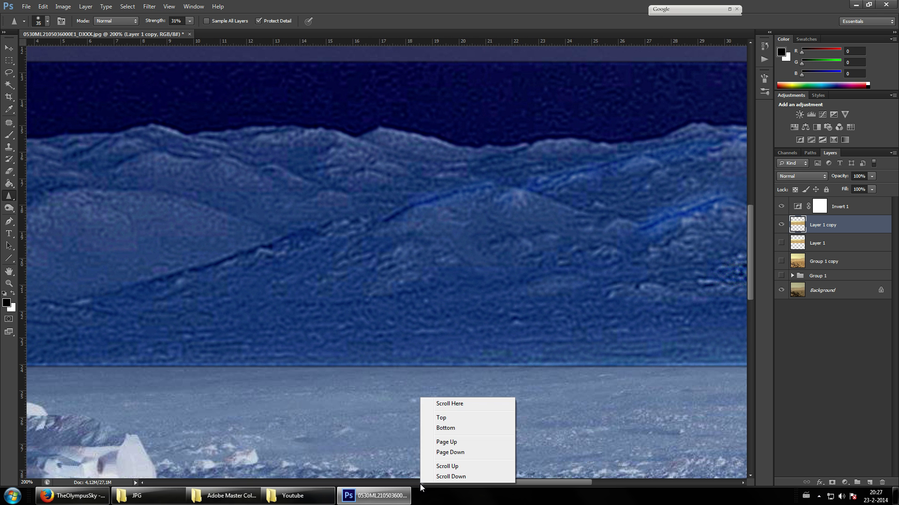
{"action": "left_click", "coordinate": [566, 485]}
{"action": "left_click_drag", "start_coordinate": [566, 485], "coordinate": [486, 487]}
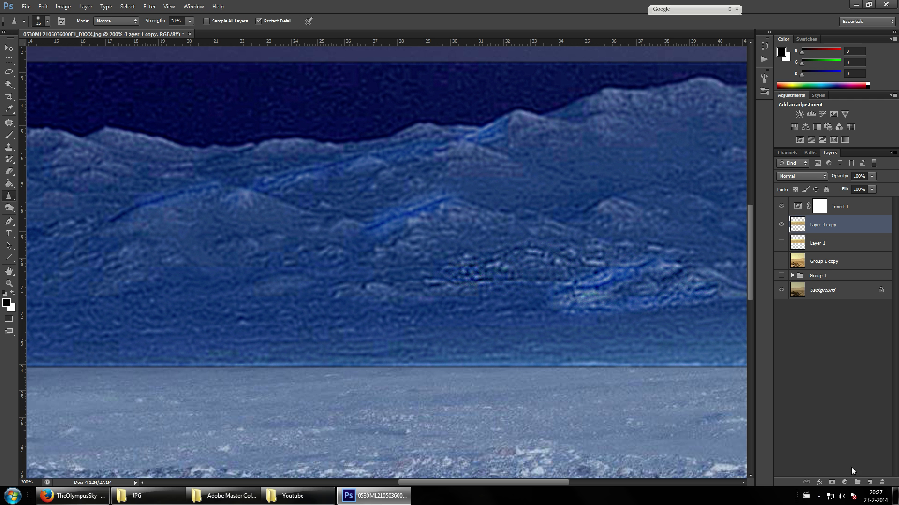
{"action": "left_click", "coordinate": [845, 482]}
{"action": "left_click", "coordinate": [846, 311]}
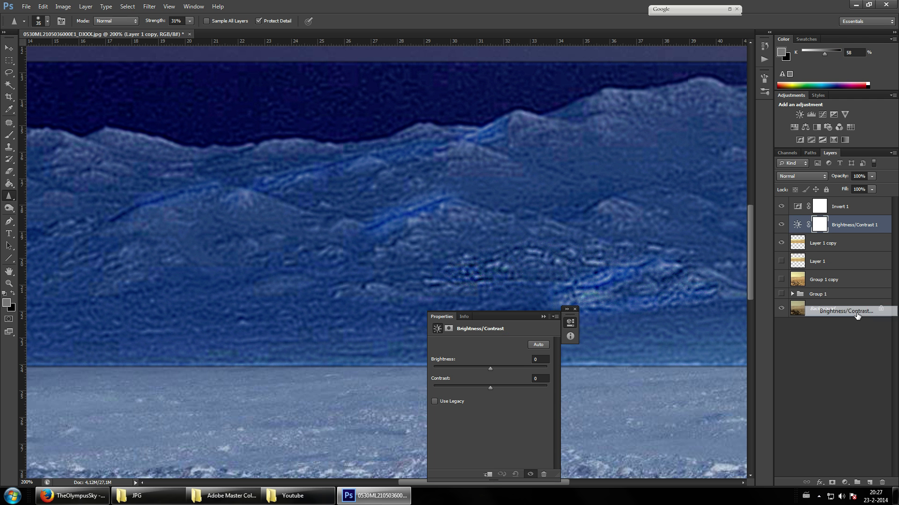
{"action": "left_click_drag", "start_coordinate": [468, 370], "coordinate": [477, 367]}
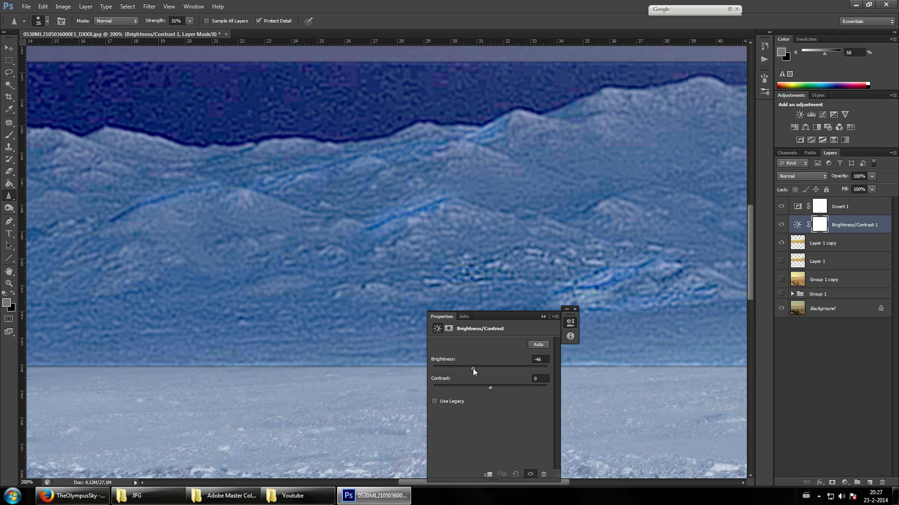
{"action": "left_click_drag", "start_coordinate": [473, 369], "coordinate": [476, 391]}
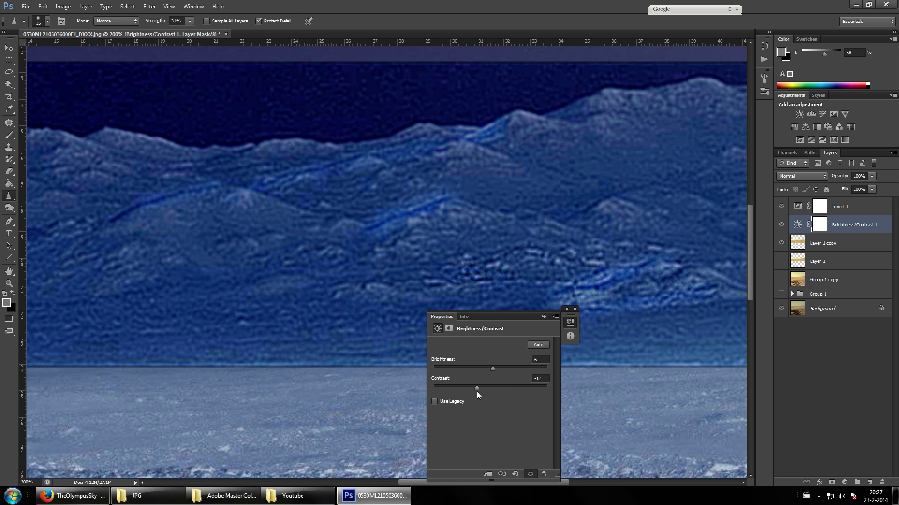
{"action": "left_click", "coordinate": [544, 316]}
{"action": "left_click", "coordinate": [574, 309]}
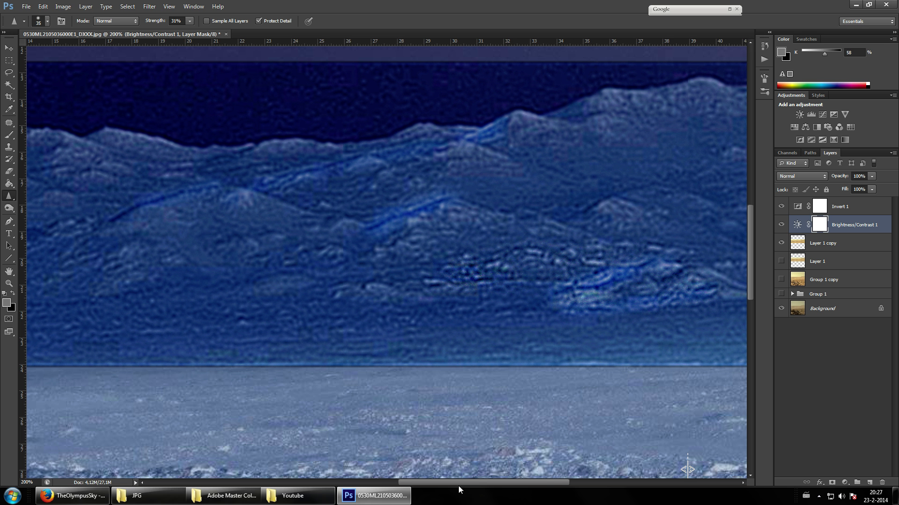
Step: Hide the Invert 1 adjustment layer to return the hills to their normal colors
{"action": "left_click_drag", "start_coordinate": [472, 479], "coordinate": [371, 472]}
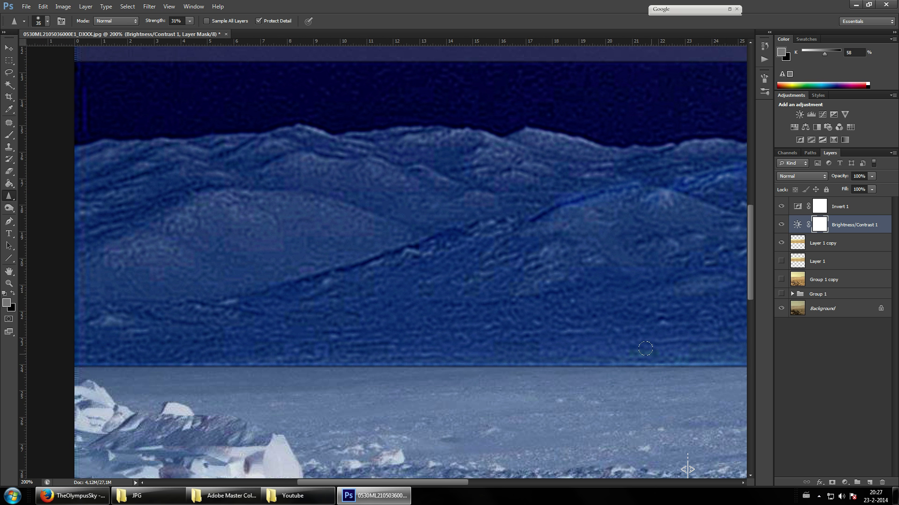
{"action": "left_click", "coordinate": [781, 207]}
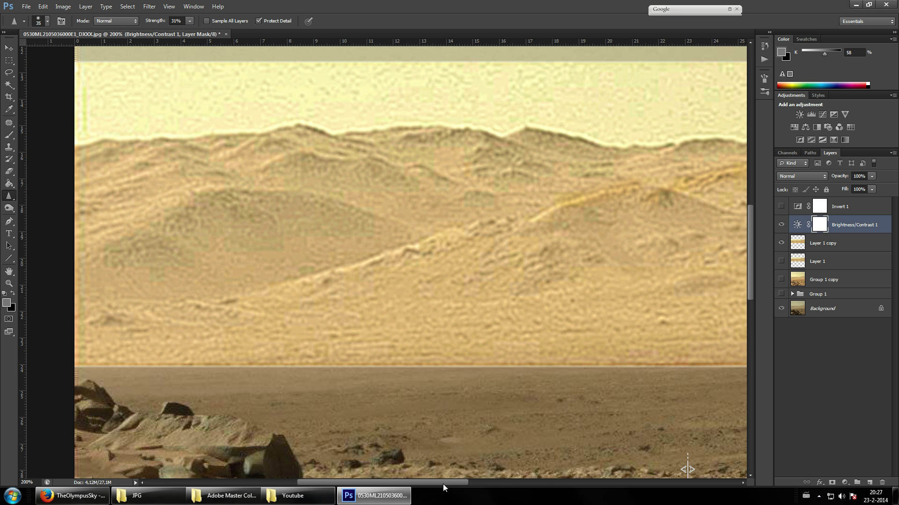
{"action": "scroll", "coordinate": [442, 485], "scroll_direction": "right", "scroll_amount": 5}
Step: Try to lighten the left hill's slope on Layer 1 copy using a 17 px Dodge brush with Midtones range and 50% exposure
{"action": "left_click_drag", "start_coordinate": [10, 208], "coordinate": [41, 227]}
{"action": "left_click", "coordinate": [49, 208]}
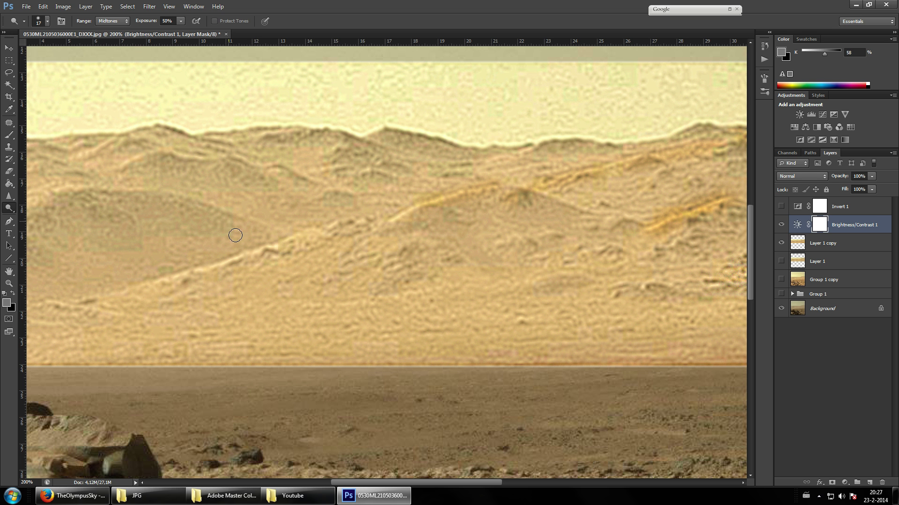
{"action": "left_click", "coordinate": [836, 250]}
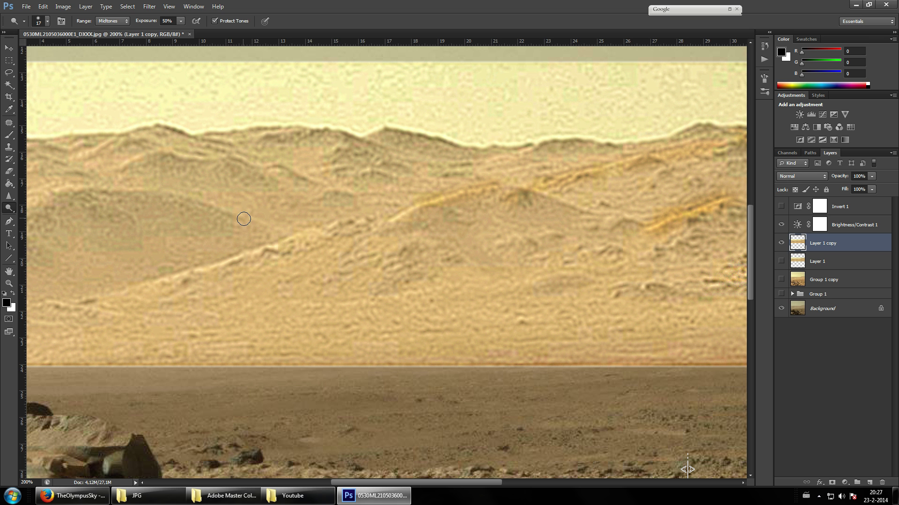
{"action": "mouse_move", "coordinate": [240, 220]}
{"action": "left_mouse_down"}
{"action": "mouse_move", "coordinate": [47, 201]}
{"action": "mouse_move", "coordinate": [56, 196]}
{"action": "mouse_move", "coordinate": [37, 237]}
{"action": "left_mouse_up"}
{"action": "key", "text": "ctrl+z"}
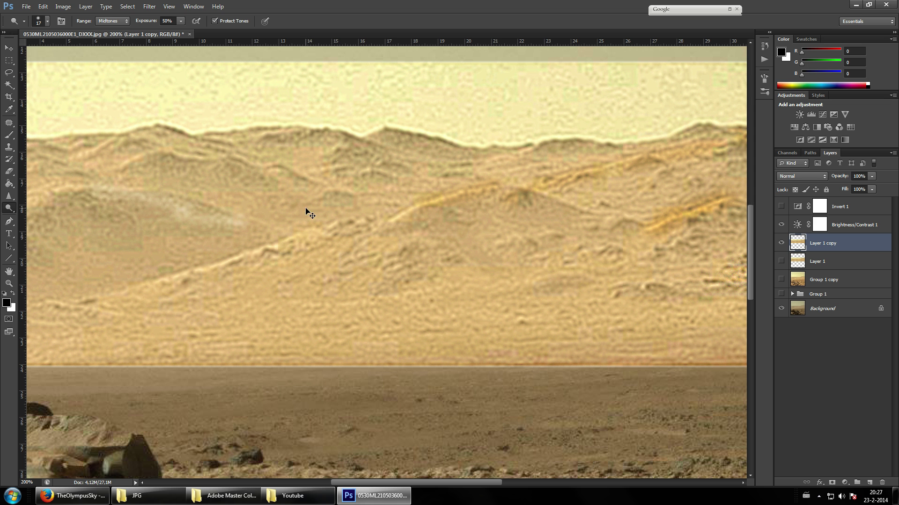
{"action": "key", "text": "ctrl+alt+z"}
{"action": "key", "text": "ctrl+alt+z"}
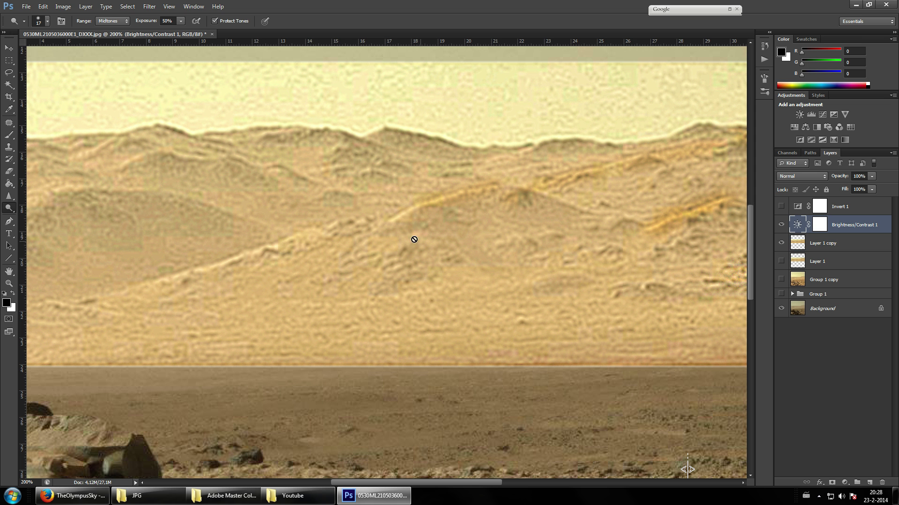
Step: Show the Group 1 copy layer beneath the hills and view the combined image at 100%
{"action": "left_click_drag", "start_coordinate": [470, 482], "coordinate": [570, 481]}
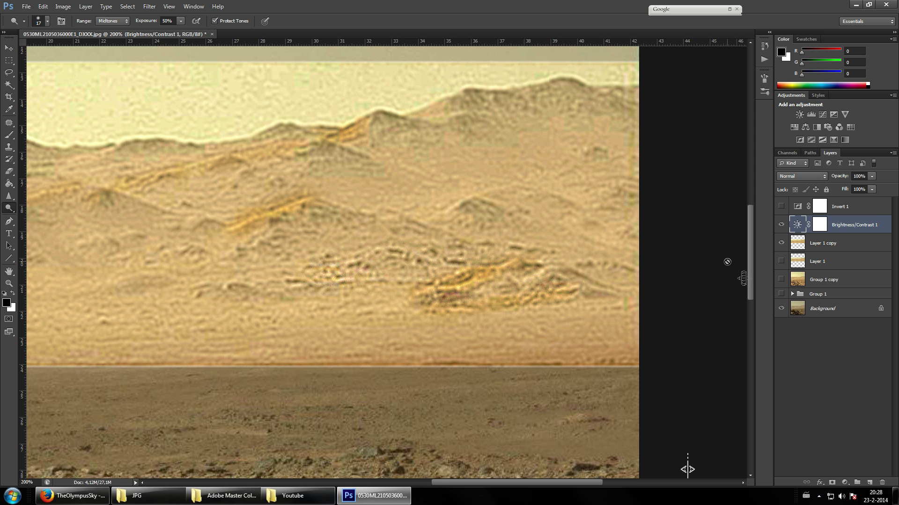
{"action": "scroll", "coordinate": [725, 261], "scroll_direction": "right", "scroll_amount": 2}
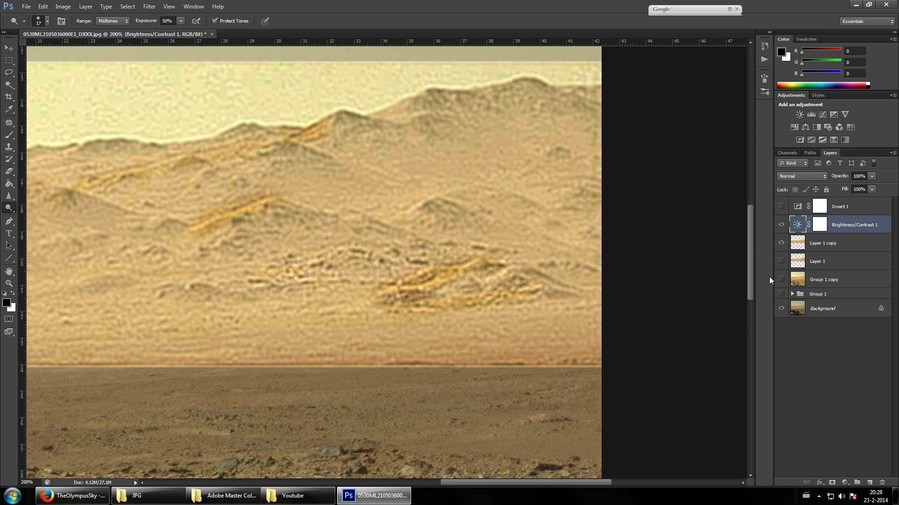
{"action": "left_click", "coordinate": [781, 279]}
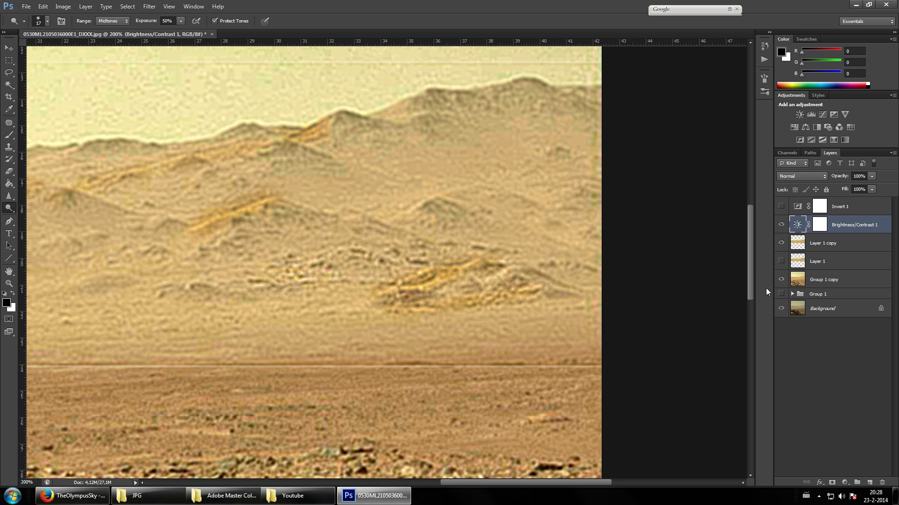
{"action": "left_click_drag", "start_coordinate": [749, 273], "coordinate": [768, 269]}
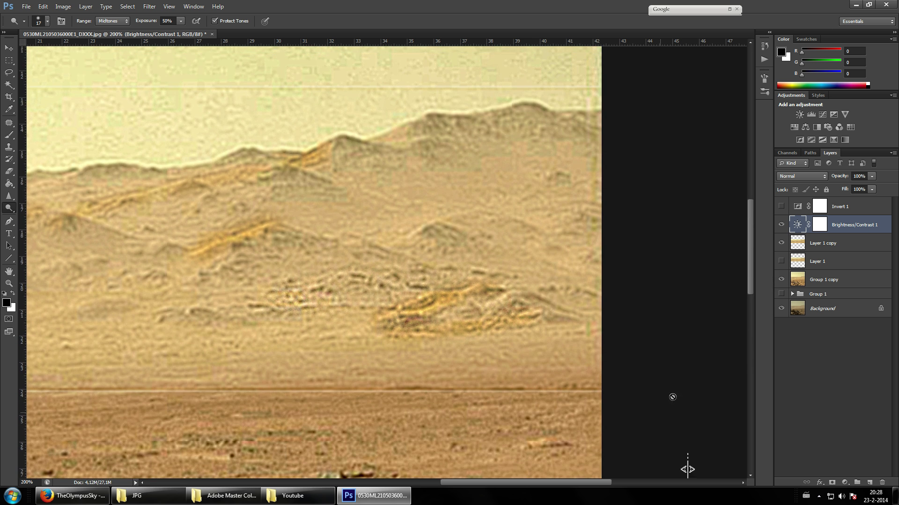
{"action": "key", "text": "ctrl+minus"}
{"action": "key", "text": "ctrl+minus"}
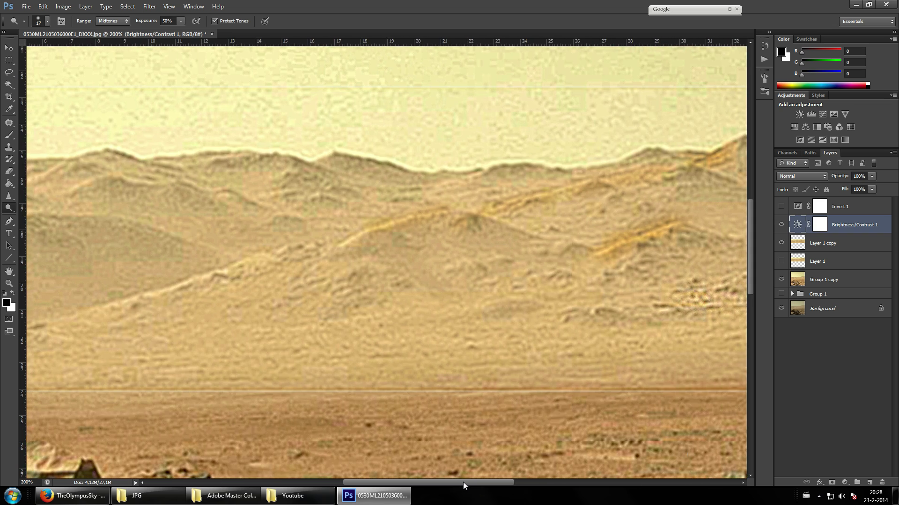
{"action": "key", "text": "ctrl+1"}
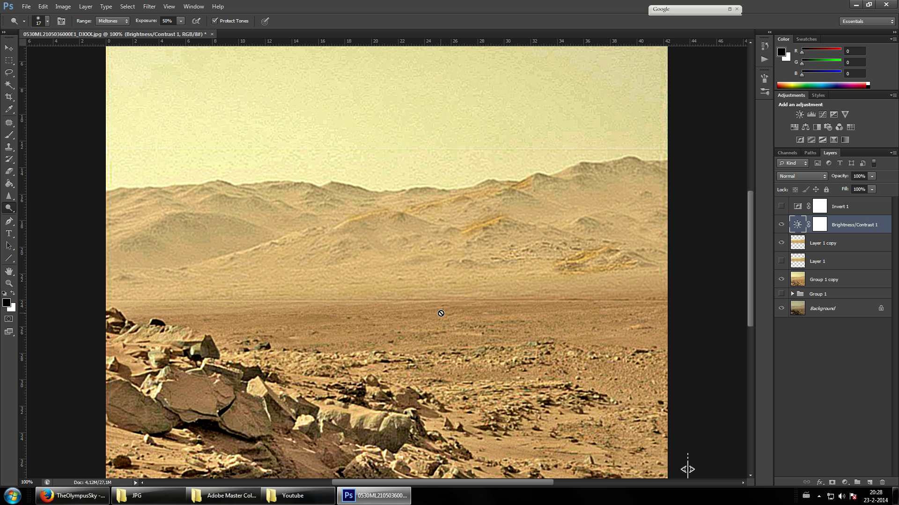
Step: Inspect the foreground rocks up close and open the Sharpener Pro 3 Output Sharpener with Group 1 copy selected
{"action": "scroll", "coordinate": [441, 313], "scroll_direction": "down", "scroll_amount": 5}
{"action": "left_click", "coordinate": [9, 196]}
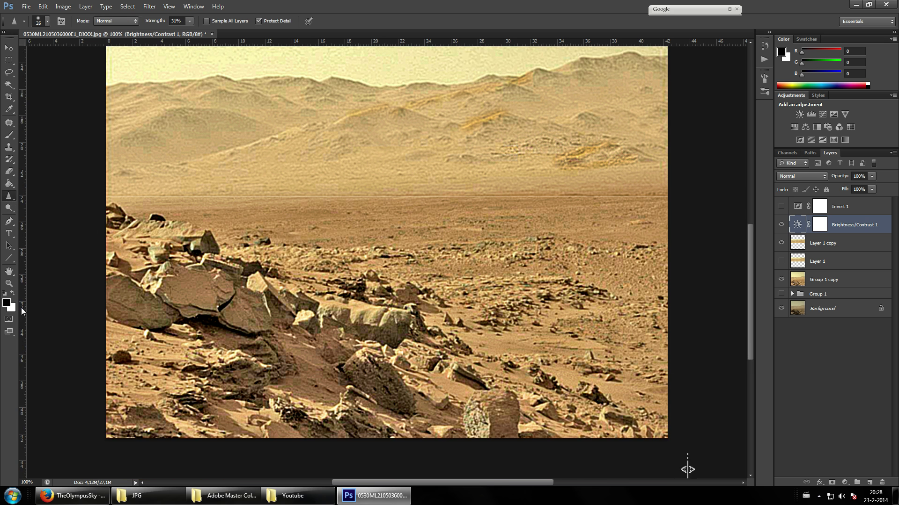
{"action": "left_click", "coordinate": [9, 283]}
{"action": "left_click", "coordinate": [300, 354]}
{"action": "left_click", "coordinate": [300, 355]}
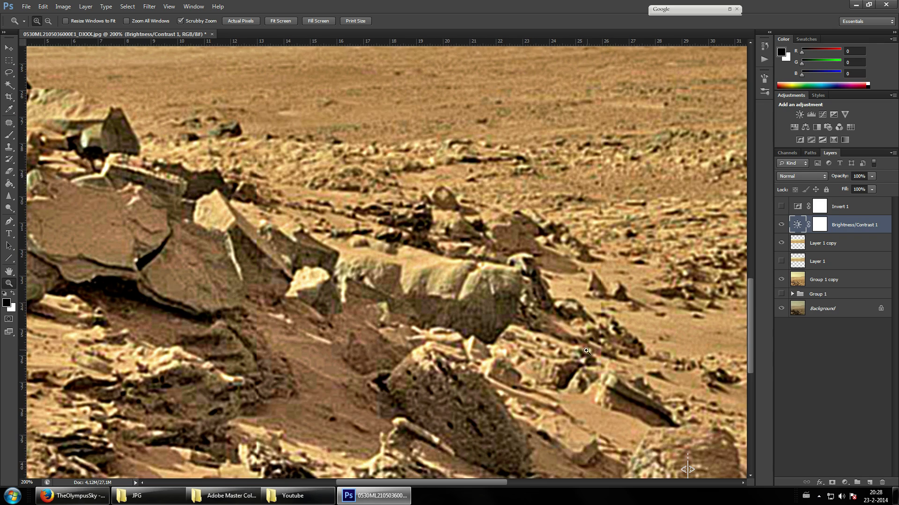
{"action": "scroll", "coordinate": [578, 344], "scroll_direction": "up", "scroll_amount": 2}
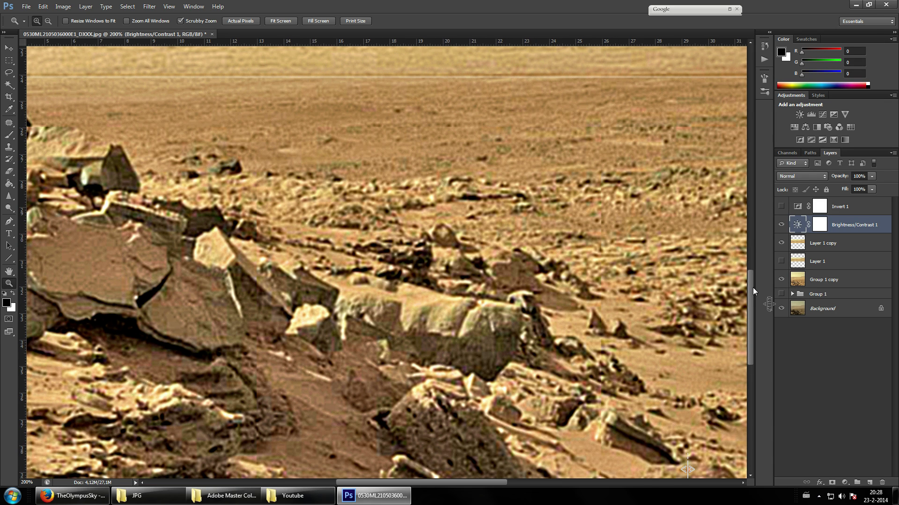
{"action": "scroll", "coordinate": [752, 287], "scroll_direction": "up", "scroll_amount": 2}
{"action": "left_click", "coordinate": [728, 10]}
{"action": "scroll", "coordinate": [692, 93], "scroll_direction": "down", "scroll_amount": 3}
{"action": "left_click", "coordinate": [838, 280]}
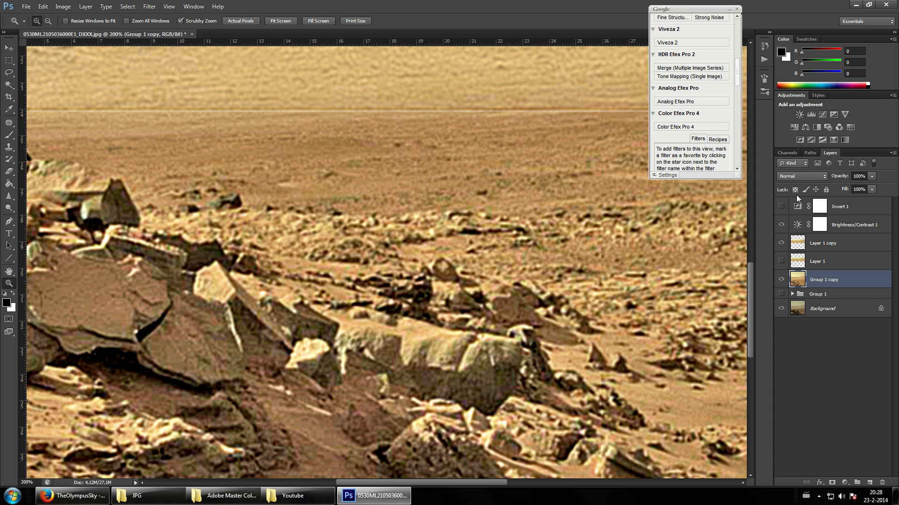
{"action": "left_click_drag", "start_coordinate": [736, 61], "coordinate": [711, 172]}
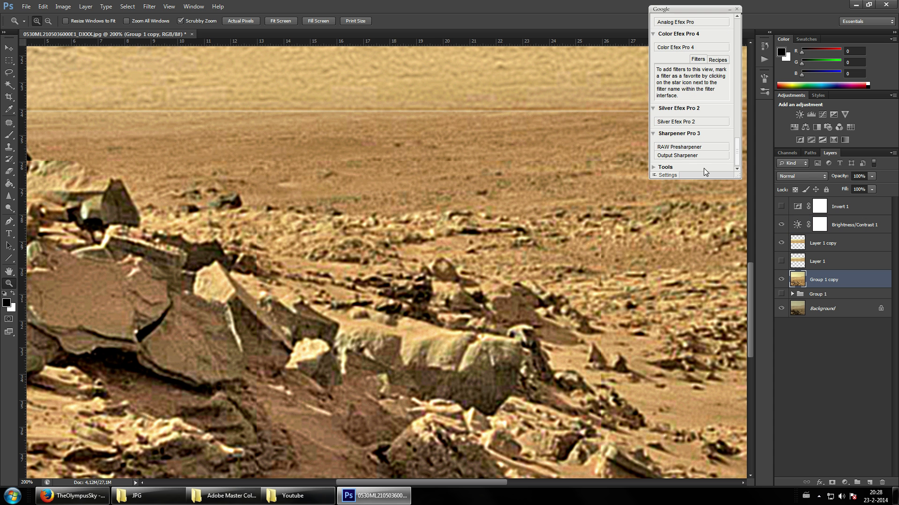
{"action": "left_click", "coordinate": [695, 156]}
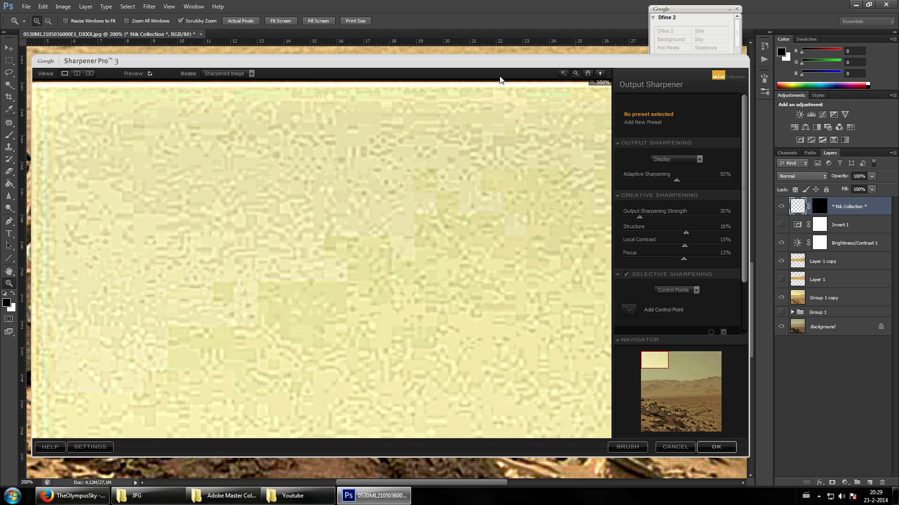
Step: Increase the Output Sharpening Strength while previewing the foreground rocks, and apply the Output Sharpener
{"action": "left_click", "coordinate": [659, 410]}
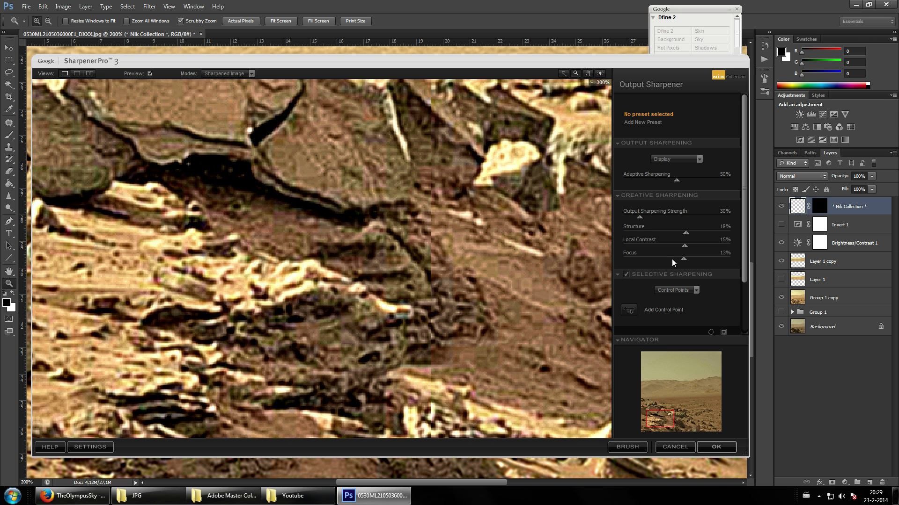
{"action": "left_click_drag", "start_coordinate": [666, 216], "coordinate": [676, 219]}
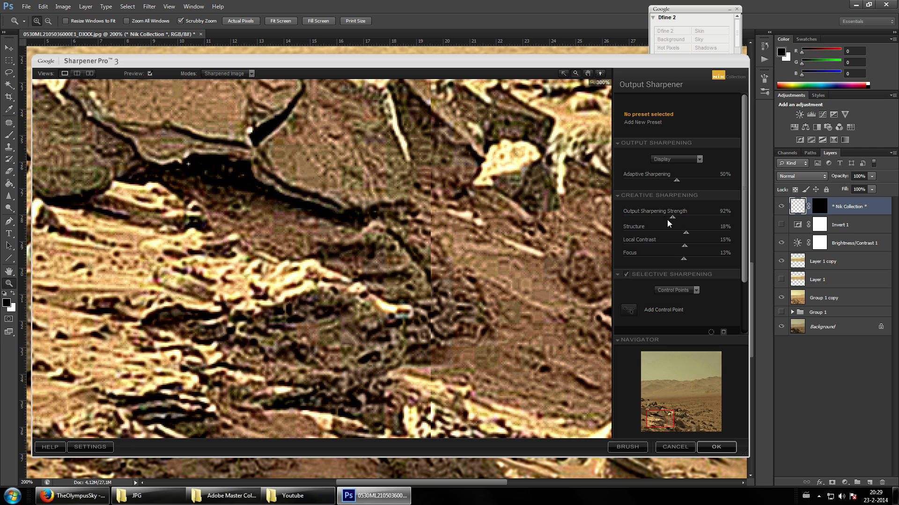
{"action": "left_click_drag", "start_coordinate": [672, 218], "coordinate": [660, 218]}
{"action": "left_click", "coordinate": [671, 217]}
{"action": "left_click_drag", "start_coordinate": [670, 217], "coordinate": [691, 254]}
{"action": "left_click", "coordinate": [658, 218]}
{"action": "left_click", "coordinate": [730, 449]}
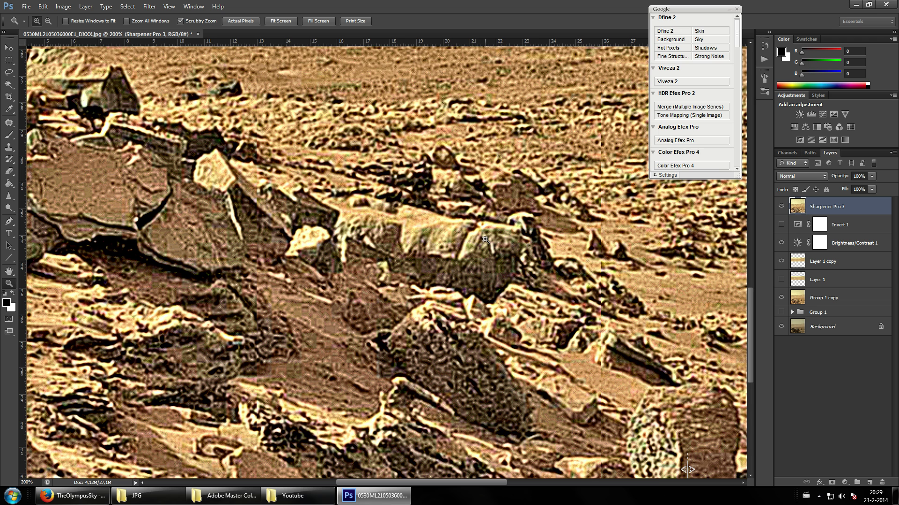
Step: Compare the foreground with and without the Sharpener Pro 3 layer, and leave that layer hidden
{"action": "scroll", "coordinate": [486, 241], "scroll_direction": "down", "scroll_amount": 2}
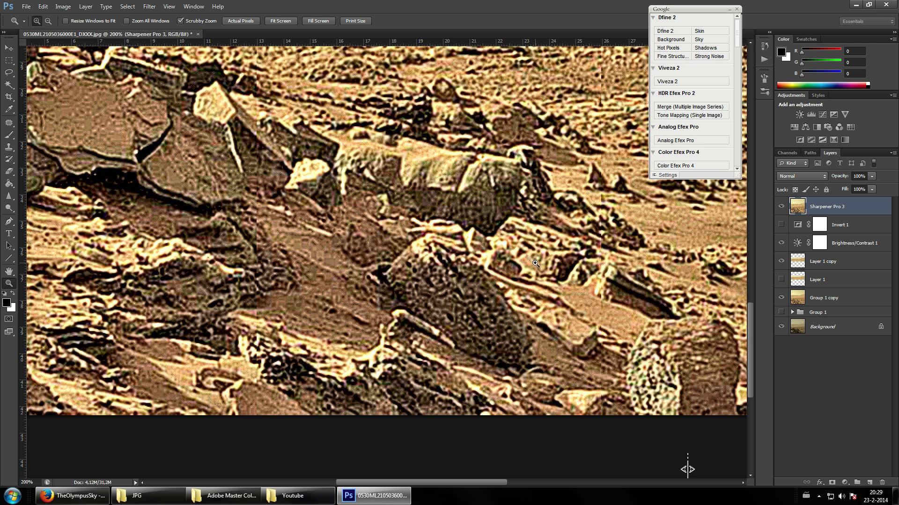
{"action": "scroll", "coordinate": [535, 264], "scroll_direction": "up", "scroll_amount": 2}
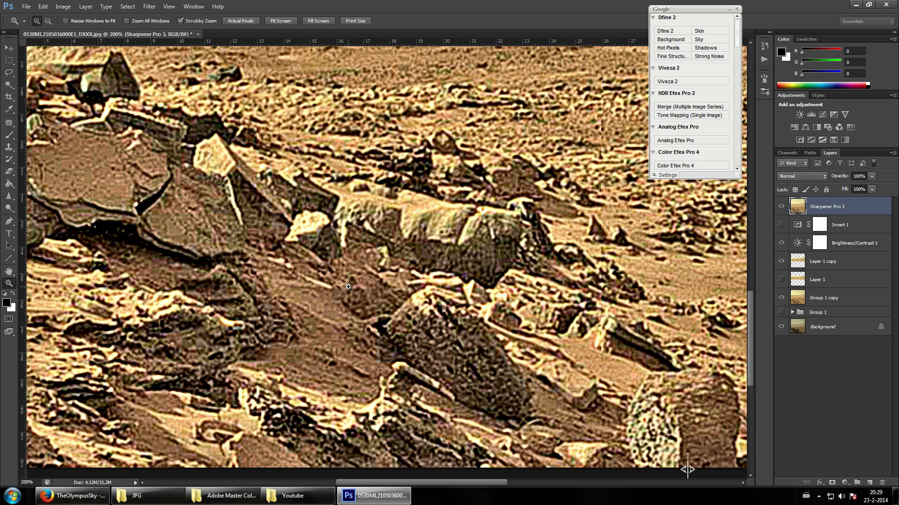
{"action": "left_click", "coordinate": [780, 207]}
{"action": "left_click", "coordinate": [781, 207]}
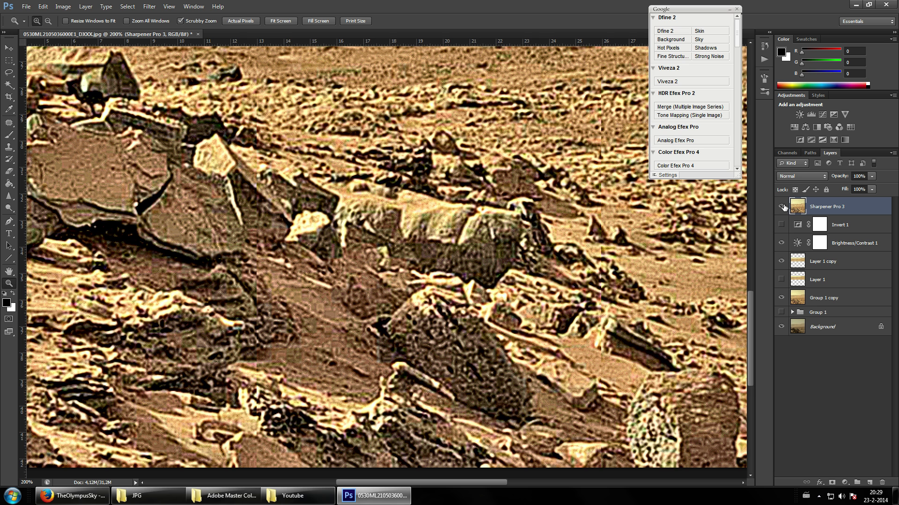
{"action": "scroll", "coordinate": [456, 230], "scroll_direction": "up", "scroll_amount": 6}
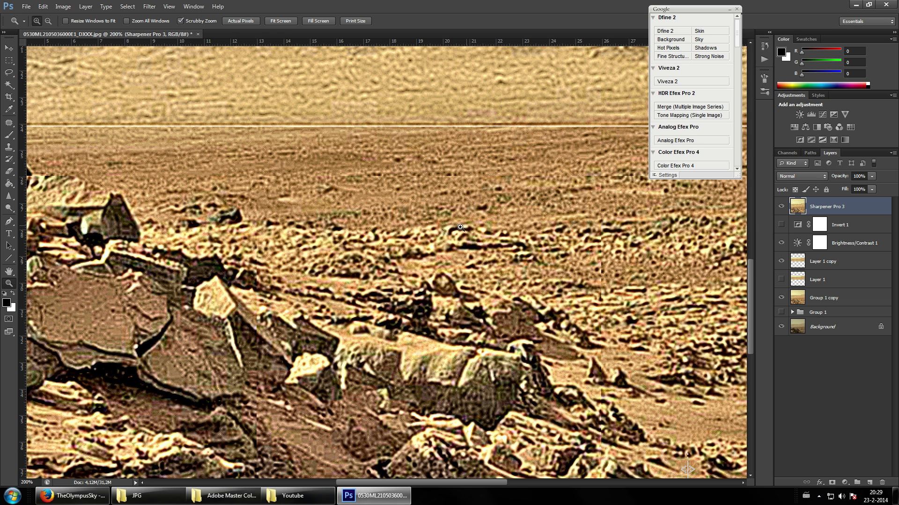
{"action": "left_click", "coordinate": [781, 207]}
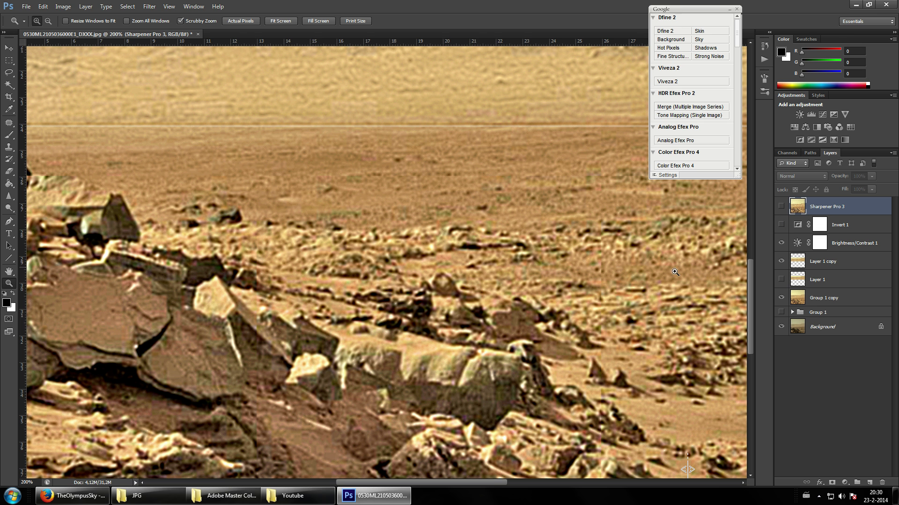
{"action": "left_click_drag", "start_coordinate": [669, 260], "coordinate": [560, 233]}
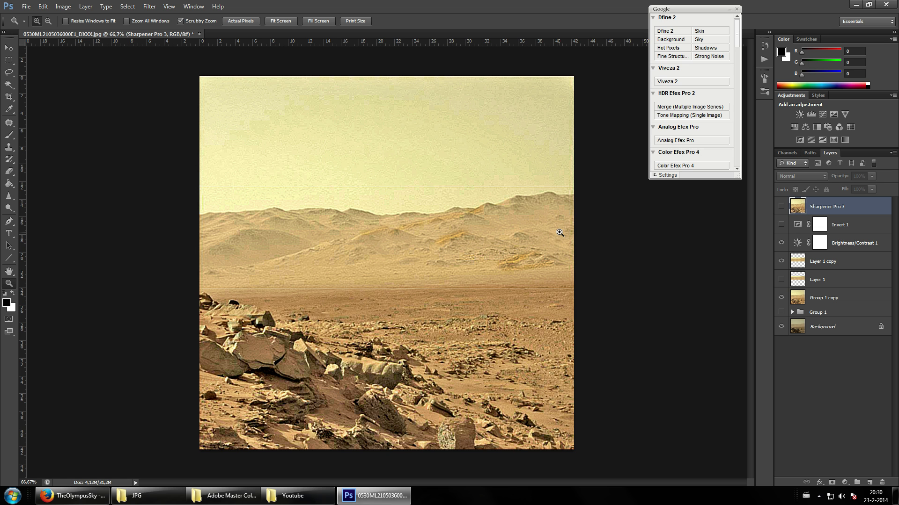
{"action": "left_click_drag", "start_coordinate": [737, 33], "coordinate": [743, 162]}
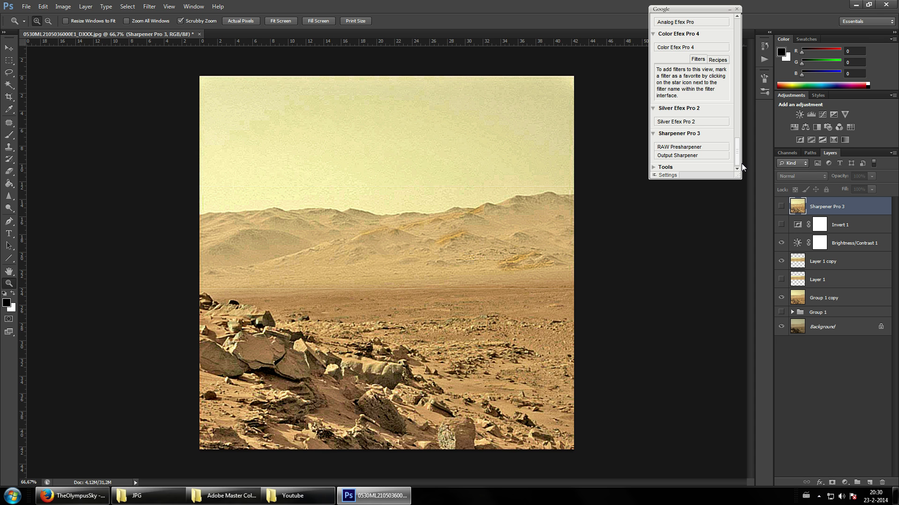
{"action": "left_click", "coordinate": [729, 9]}
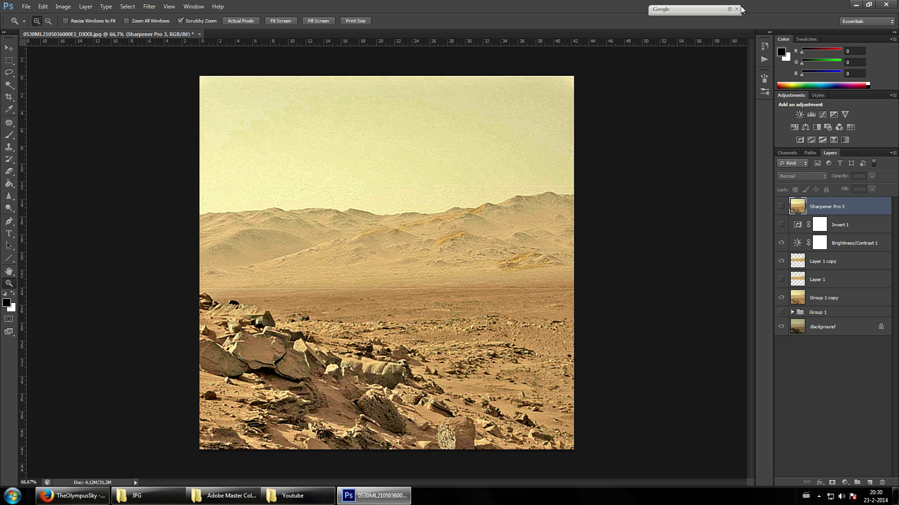
{"action": "left_click", "coordinate": [729, 10]}
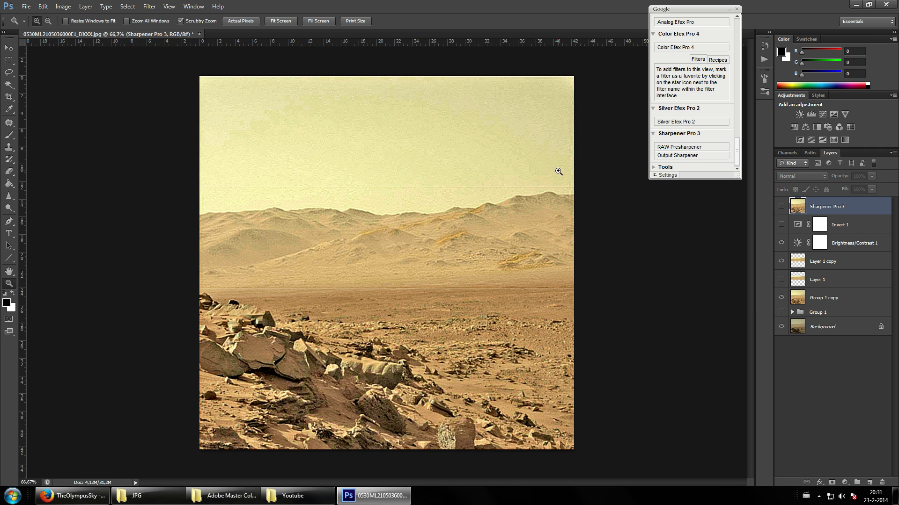
Step: Bring up the list of programs installed in Windows
{"action": "left_click", "coordinate": [13, 496]}
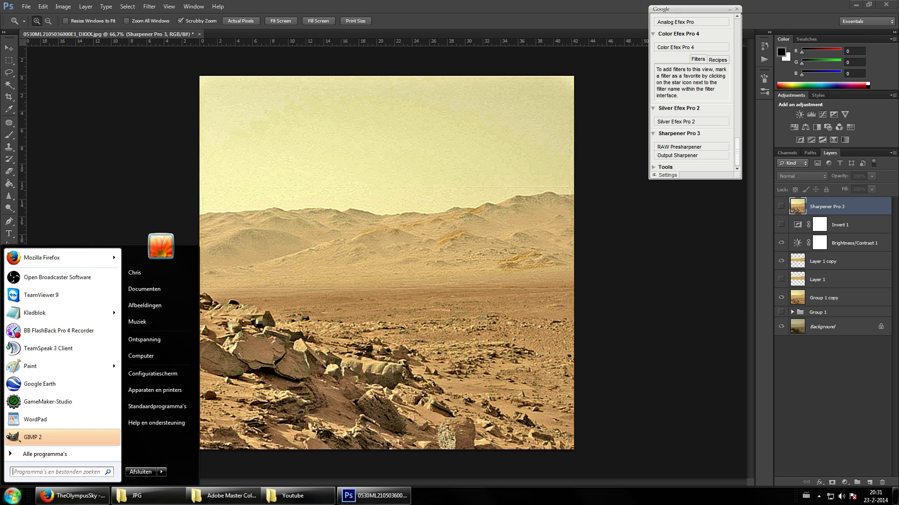